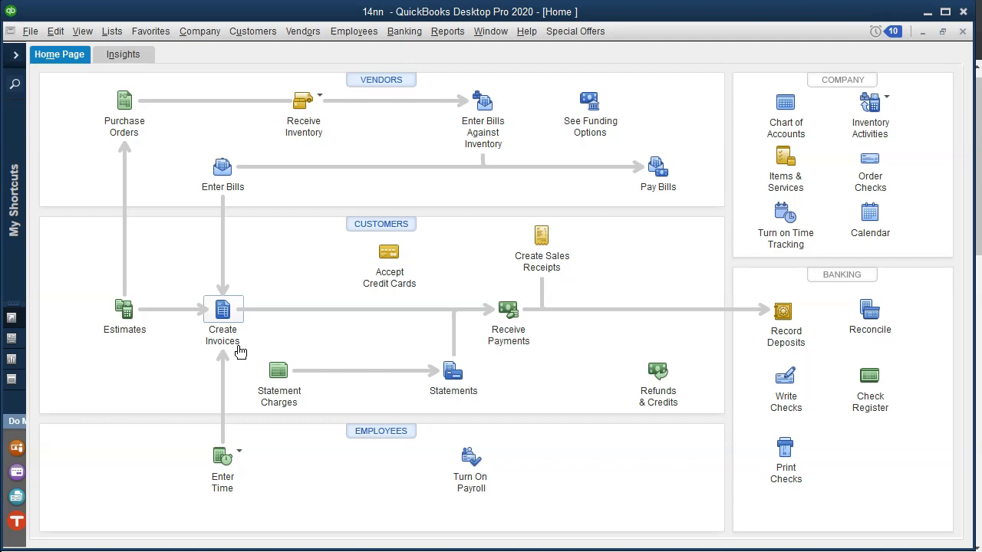
# Step: Minimize QuickBooks Desktop Pro 2020 to bring Xero's Trial Balance into view
pyautogui.click(928, 13)
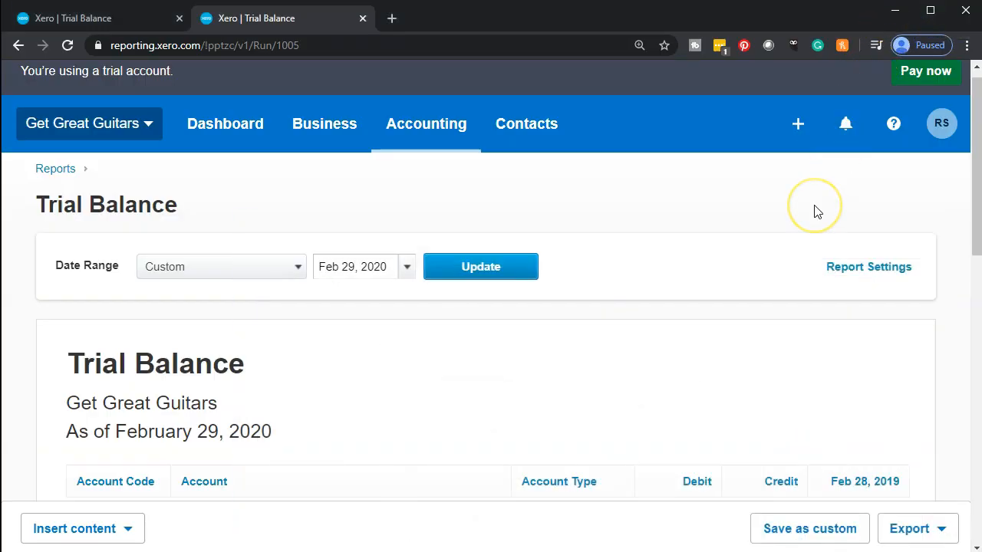
# Step: Scan the February 29, 2020 Trial Balance totals, then switch to the December 31, 2019 Trial Balance tab
pyautogui.scroll(-4, 816, 213)
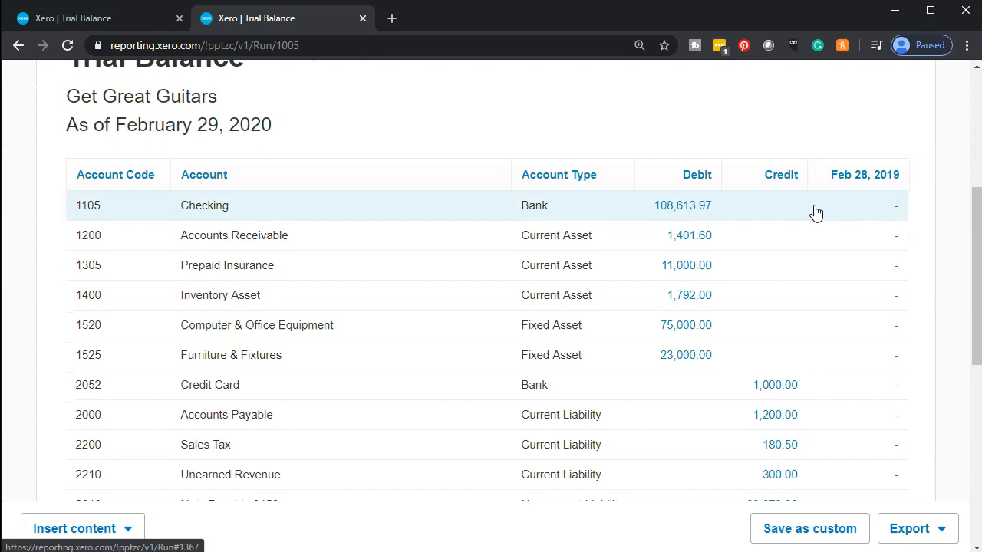
pyautogui.click(786, 232)
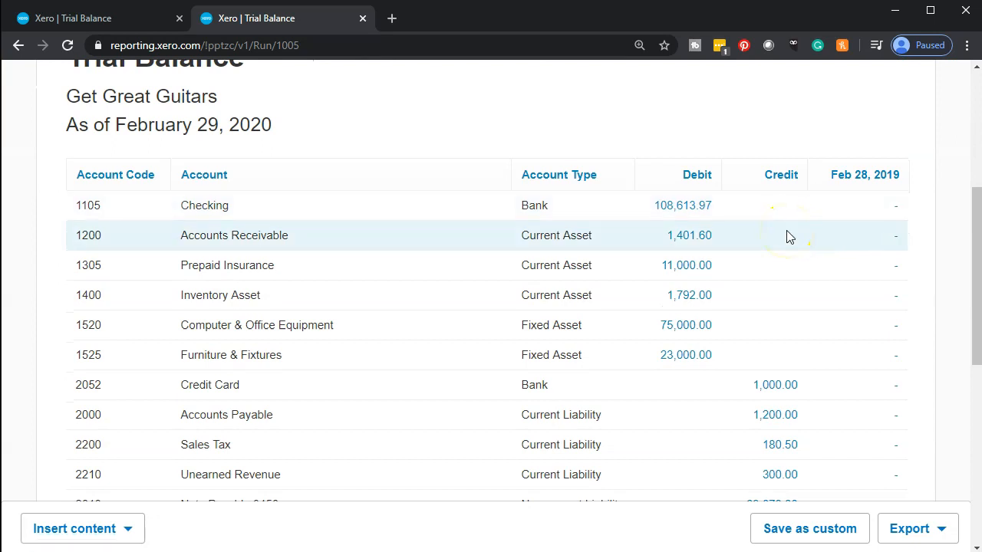
pyautogui.scroll(-3, 787, 234)
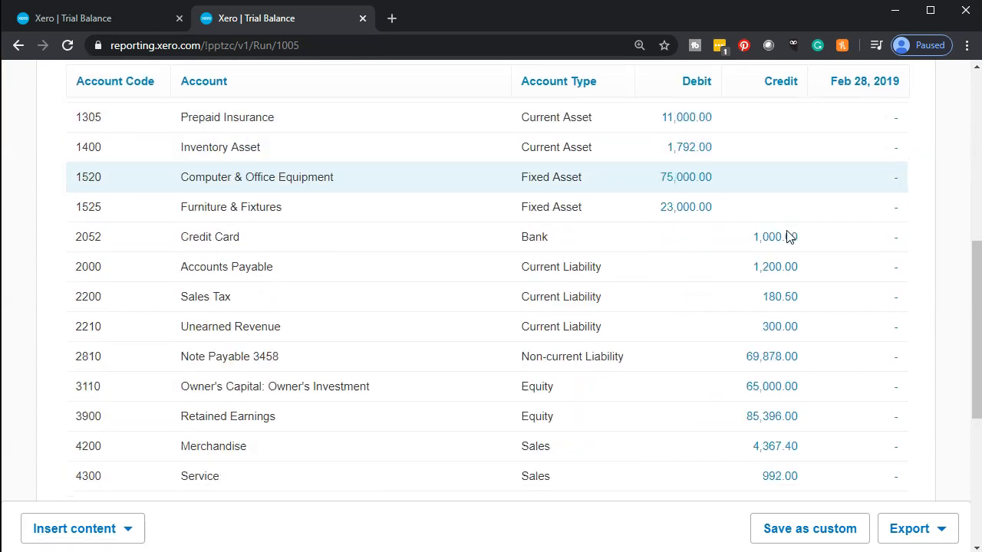
pyautogui.click(787, 253)
pyautogui.click(779, 391)
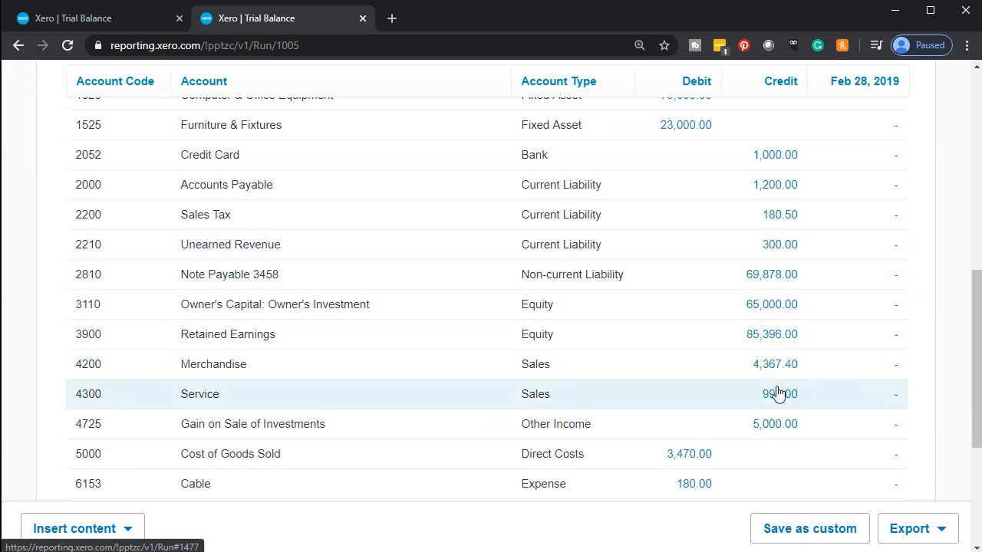
pyautogui.scroll(4, 777, 392)
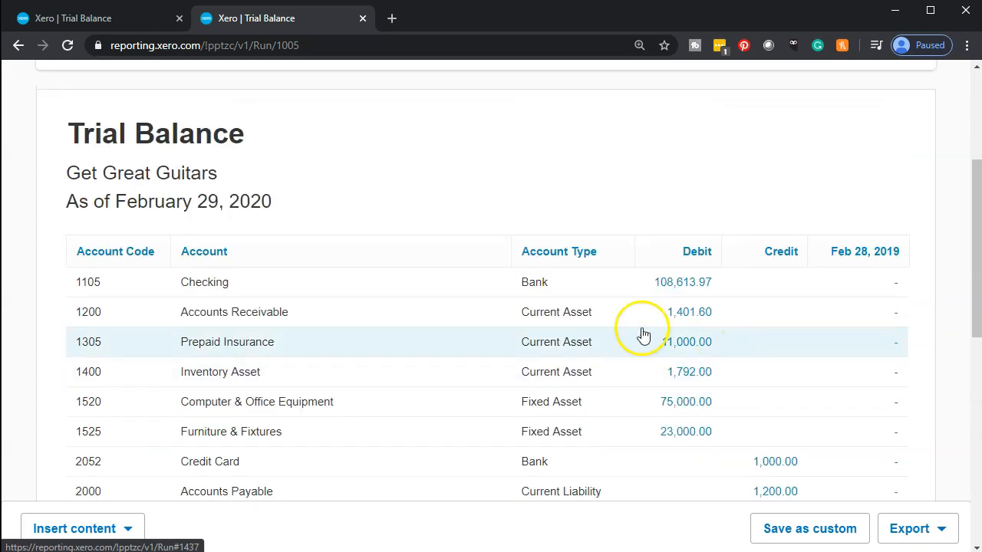
pyautogui.click(96, 23)
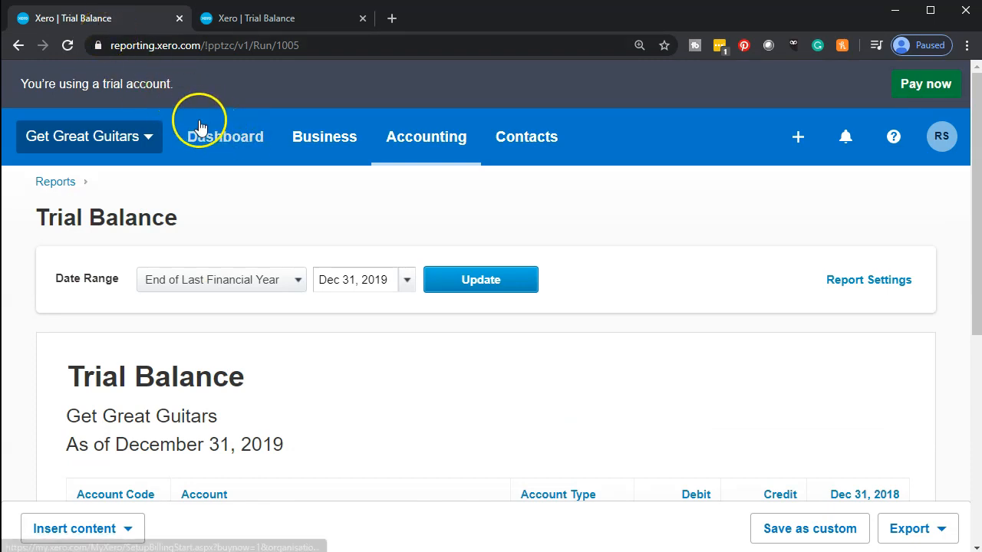
# Step: From the Dashboard's Quick Launch, start new invoice INV-0014, dated Feb 1, 2020
pyautogui.click(226, 146)
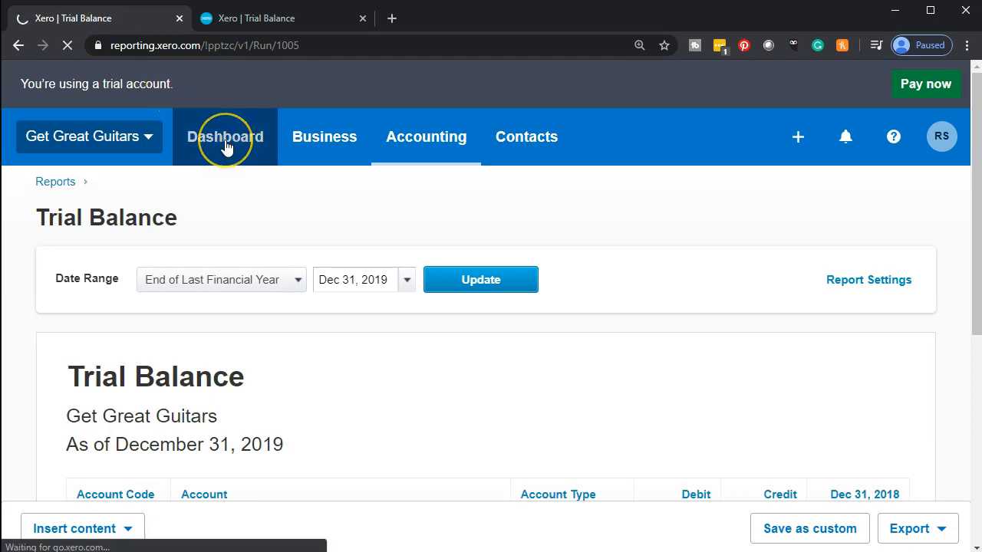
pyautogui.click(787, 130)
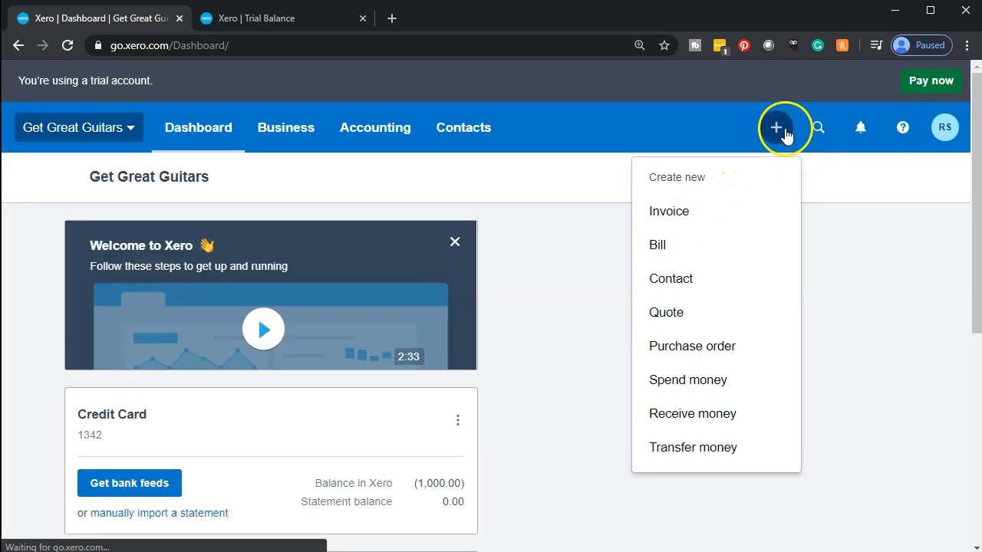
pyautogui.click(674, 222)
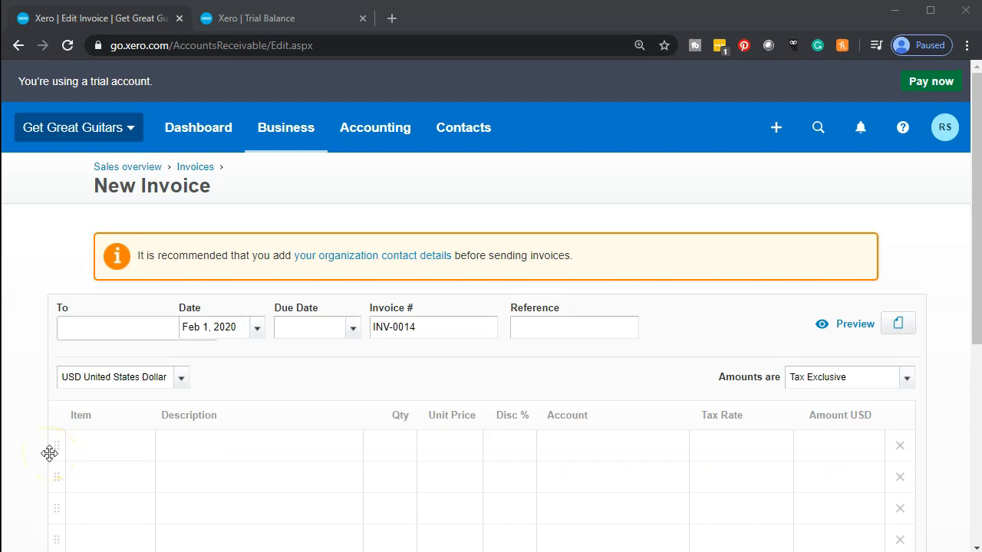
pyautogui.scroll(-1, 49, 454)
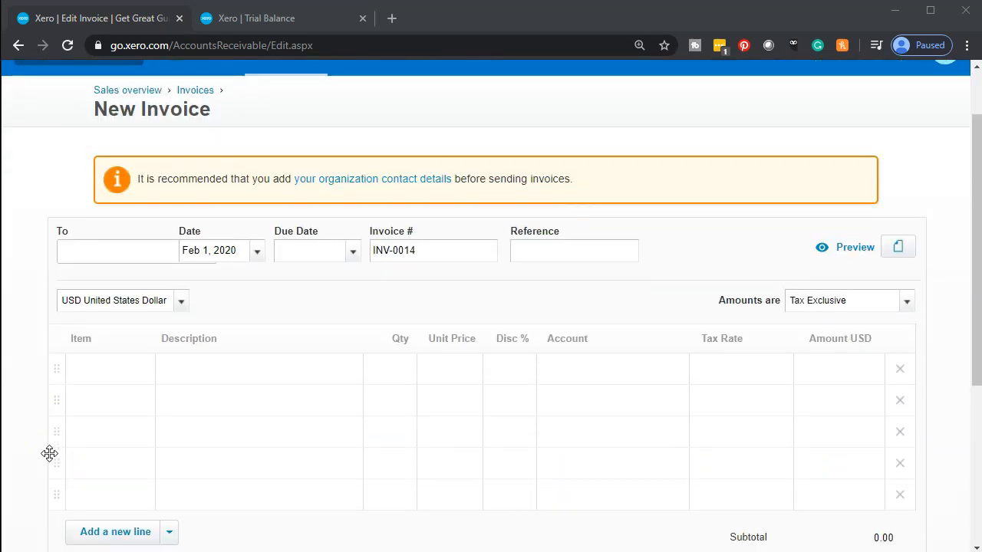
# Step: Address the invoice to a new contact using the customer's name
pyautogui.click(95, 256)
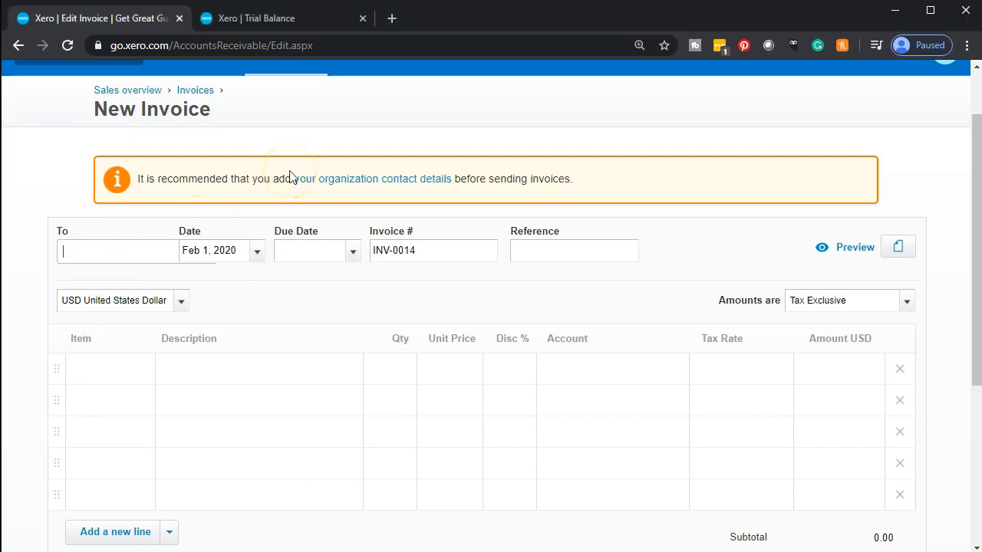
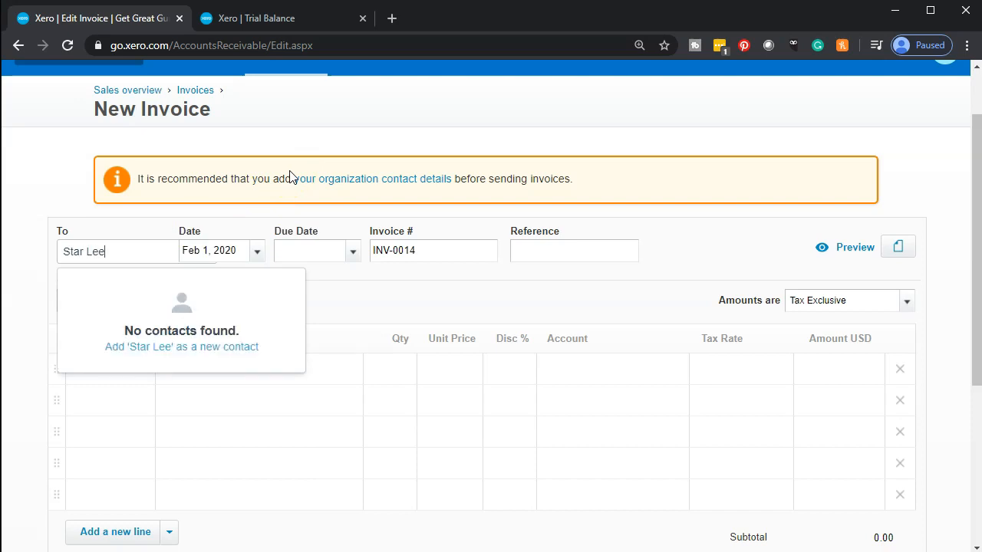
pyautogui.press('Tab')
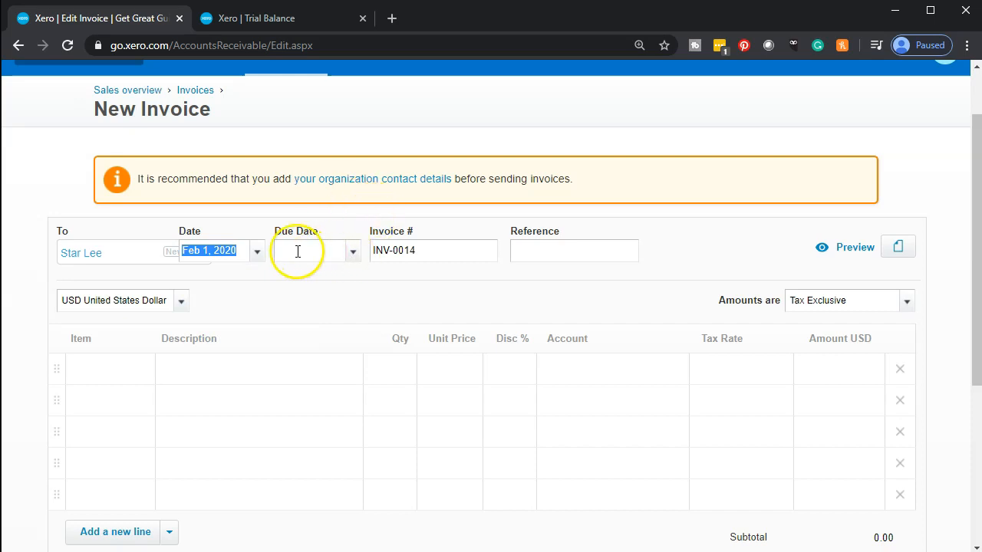
# Step: Set the invoice date to Feb 29, 2020 and the due date to Mar 31, 2020
pyautogui.click(259, 255)
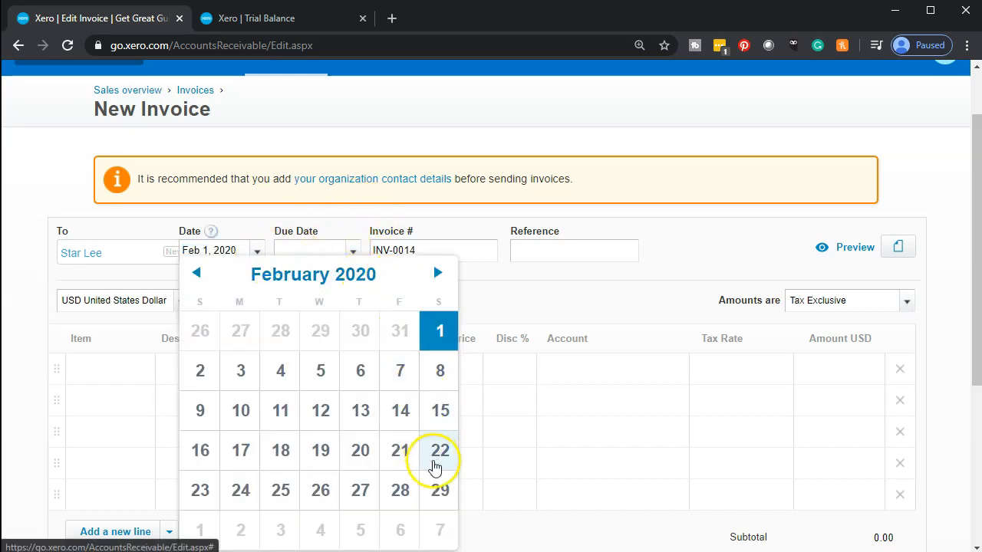
pyautogui.click(443, 496)
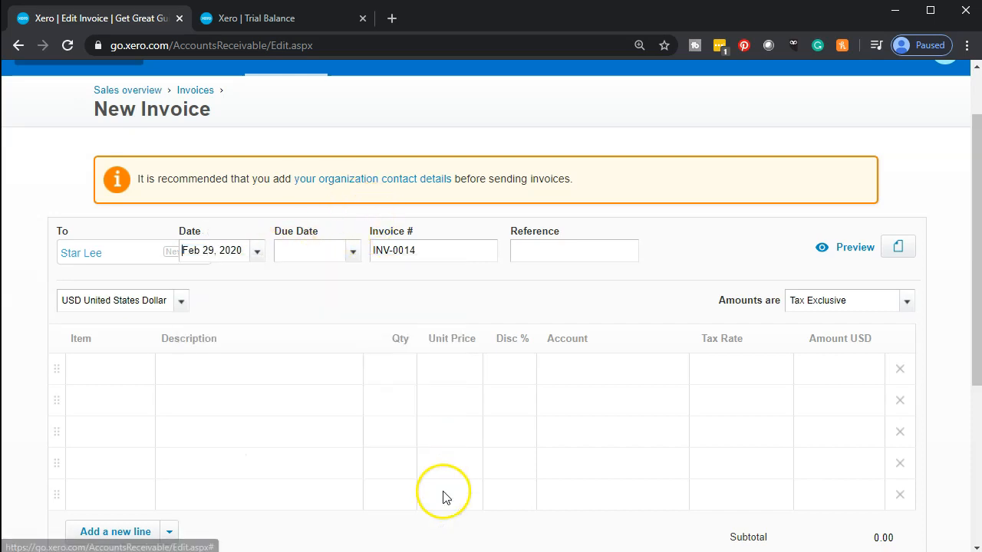
pyautogui.click(352, 253)
pyautogui.click(533, 242)
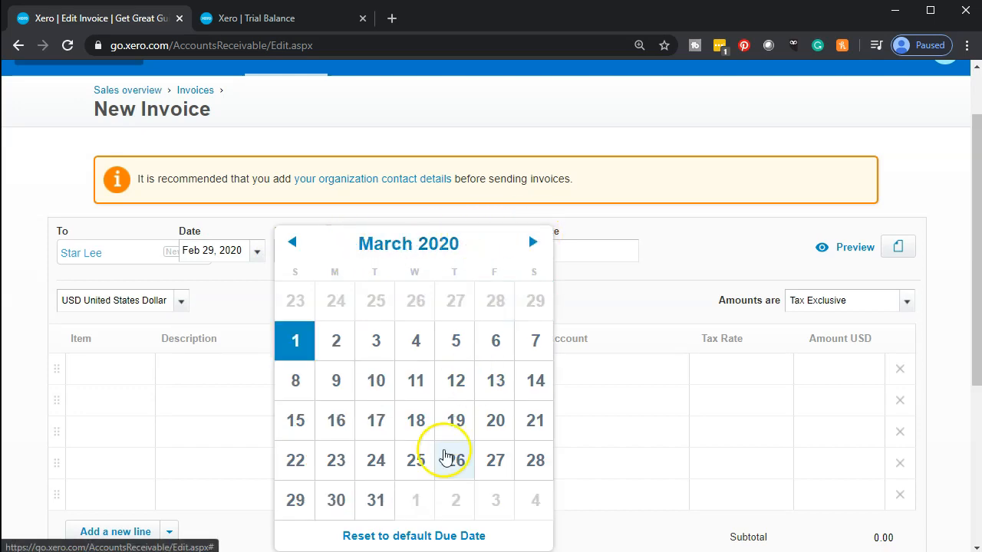
pyautogui.click(385, 503)
pyautogui.press('Tab')
pyautogui.press('Tab')
pyautogui.press('Tab')
pyautogui.press('Tab')
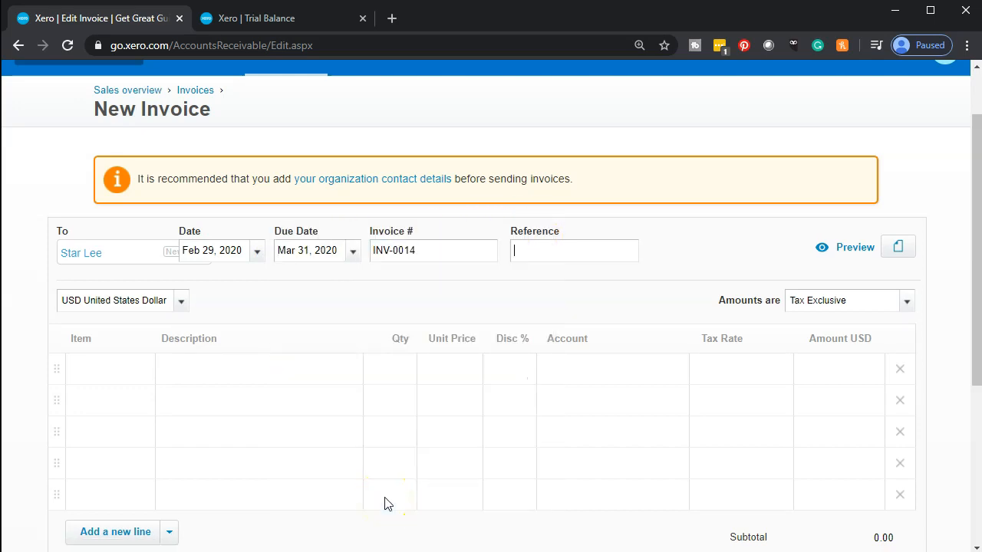
pyautogui.press('Tab')
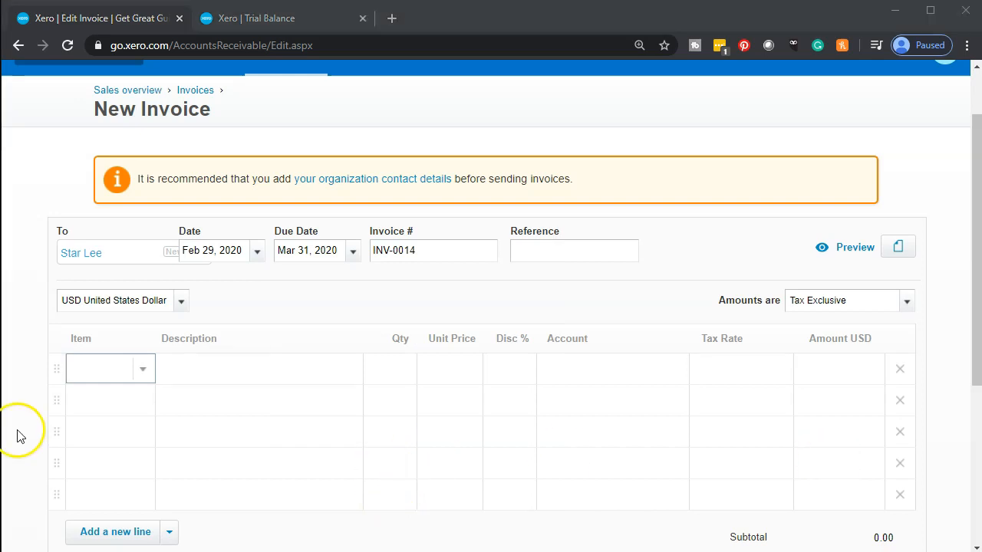
# Step: Create a new item coded and named 'Jody Guitar Lessons' with a unit price of 190
pyautogui.click(89, 374)
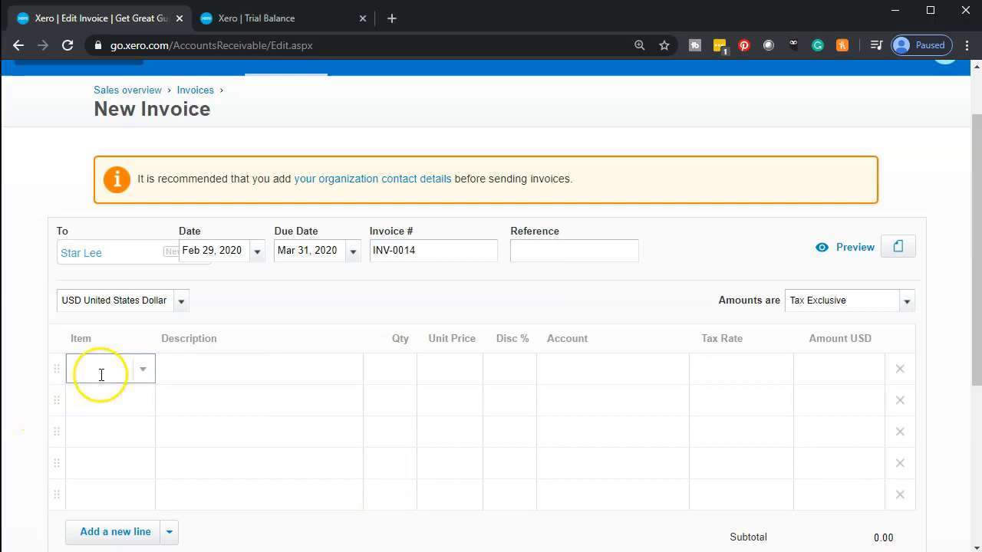
pyautogui.click(143, 371)
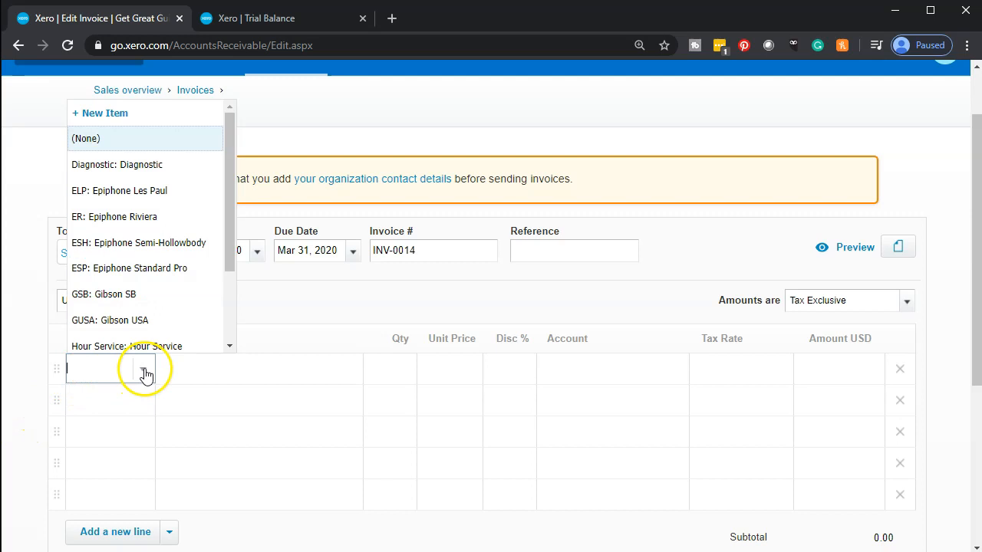
pyautogui.click(137, 125)
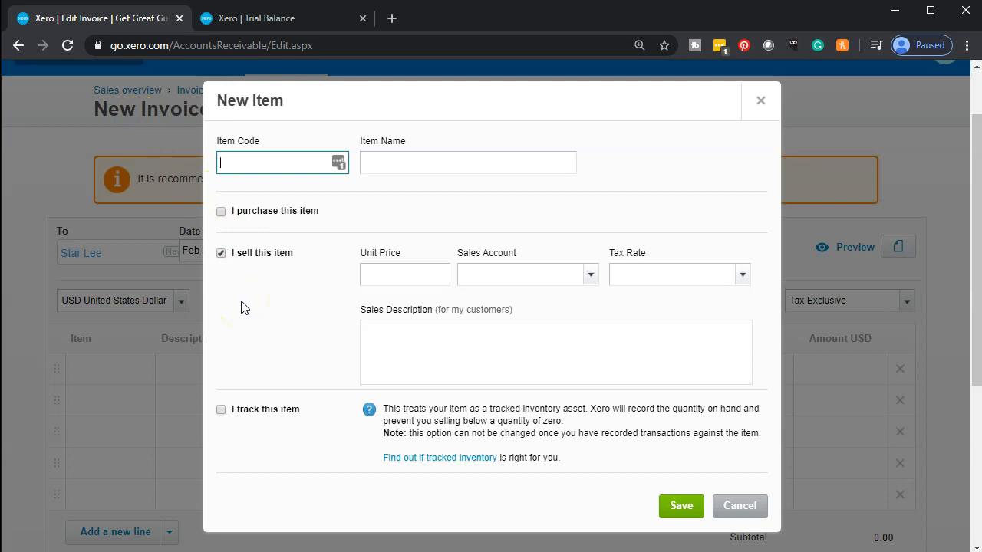
pyautogui.write('Jody Guitar Lessons')
pyautogui.hotkey('shift', 'Left')
pyautogui.hotkey('shift', 'Left')
pyautogui.hotkey('shift', 'Left')
pyautogui.hotkey('shift', 'Left')
pyautogui.hotkey('shift', 'Left')
pyautogui.hotkey('shift', 'Left')
pyautogui.hotkey('shift', 'Left')
pyautogui.hotkey('shift', 'Left')
pyautogui.hotkey('shift', 'Left')
pyautogui.hotkey('shift', 'Left')
pyautogui.hotkey('shift', 'Left')
pyautogui.hotkey('shift', 'Left')
pyautogui.hotkey('shift', 'Left')
pyautogui.hotkey('shift', 'Left')
pyautogui.hotkey('shift', 'Left')
pyautogui.hotkey('shift', 'Left')
pyautogui.hotkey('shift', 'Left')
pyautogui.hotkey('shift', 'Left')
pyautogui.hotkey('shift', 'Left')
pyautogui.hotkey('ctrl', 'c')
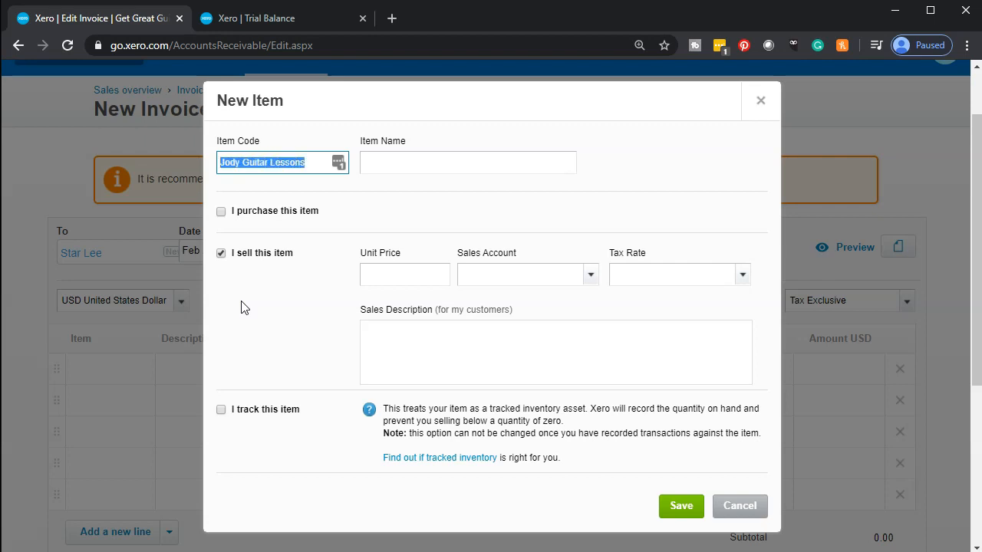
pyautogui.press('Tab')
pyautogui.hotkey('ctrl', 'v')
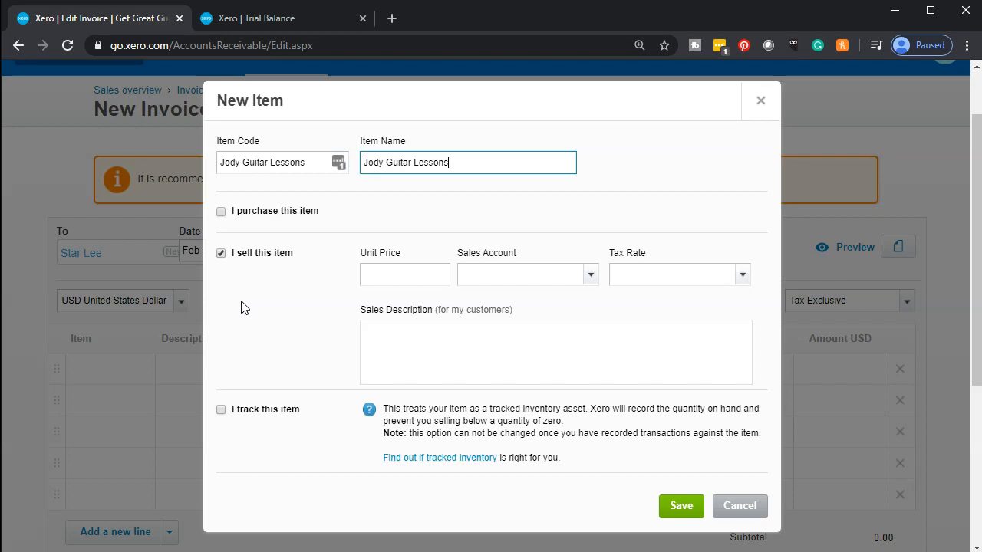
pyautogui.click(253, 286)
pyautogui.click(385, 274)
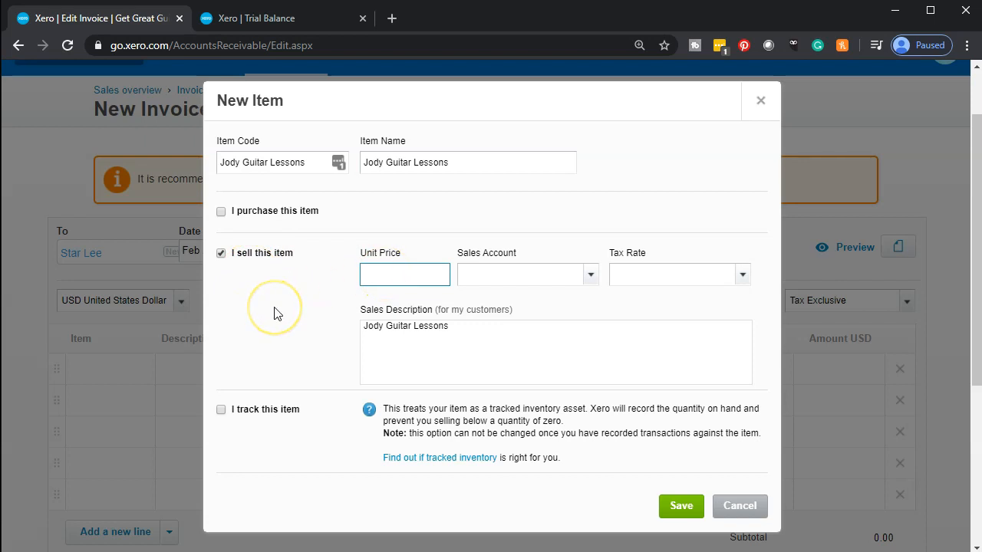
pyautogui.write('190')
pyautogui.press('Tab')
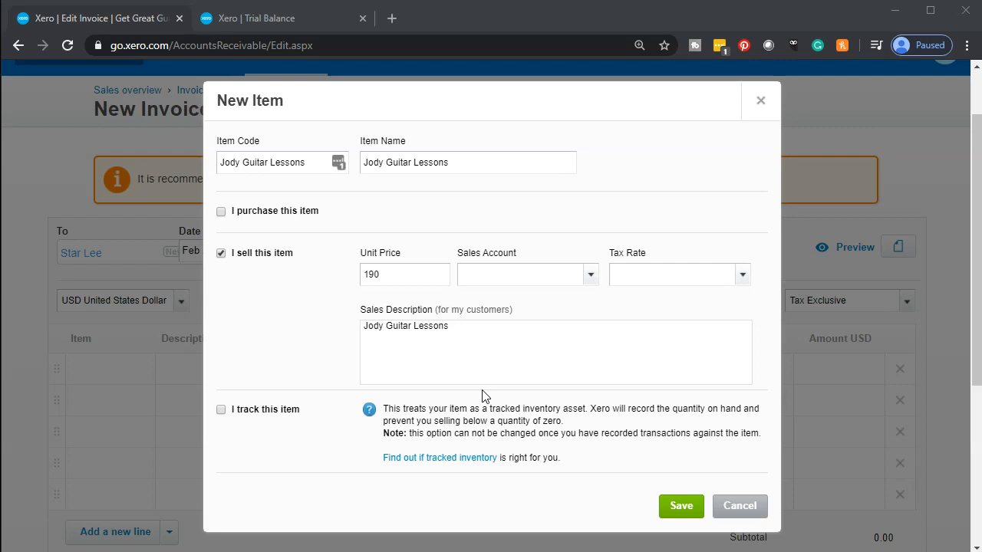
# Step: Start adding a new sales account for the item from the Sales Account list
pyautogui.click(592, 277)
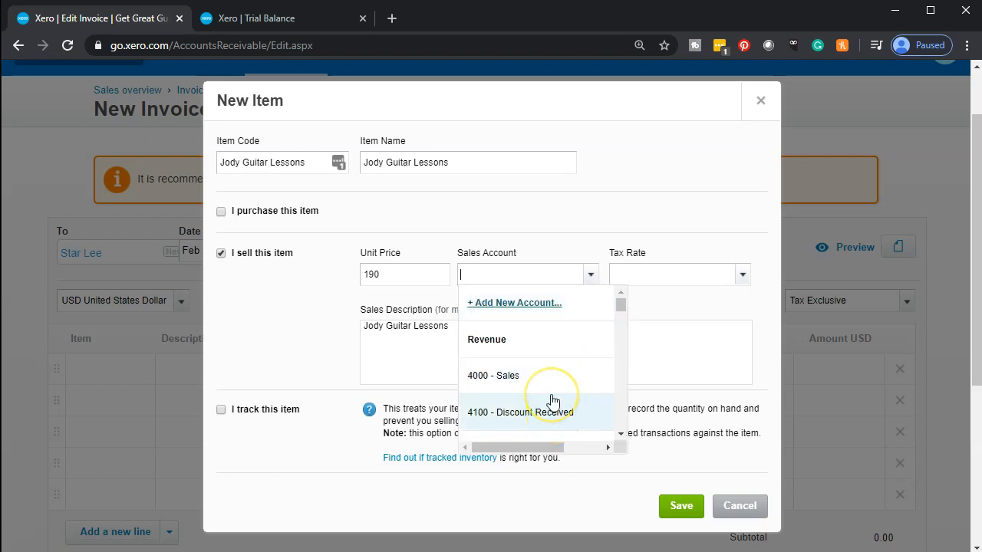
pyautogui.scroll(-1, 552, 401)
pyautogui.scroll(-1, 552, 401)
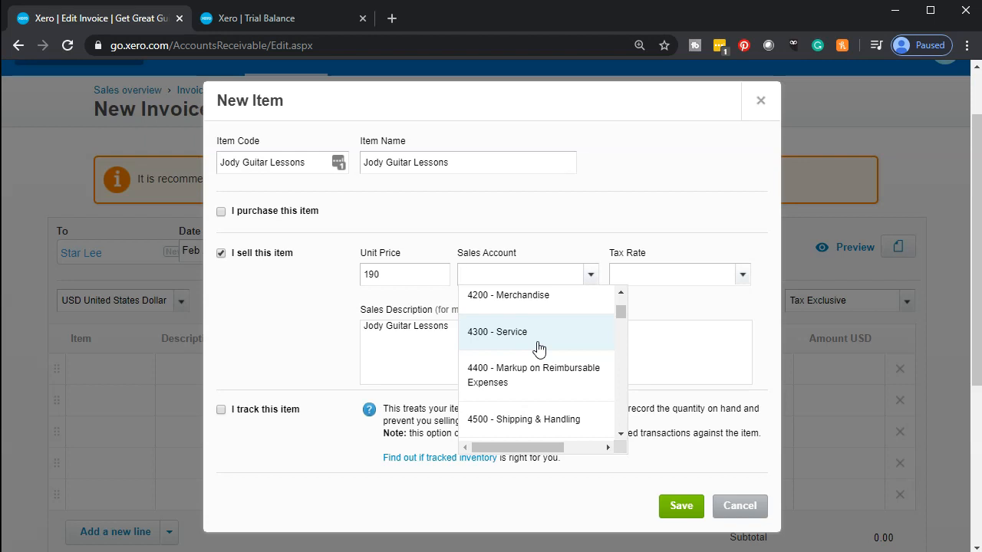
pyautogui.click(589, 277)
pyautogui.click(589, 277)
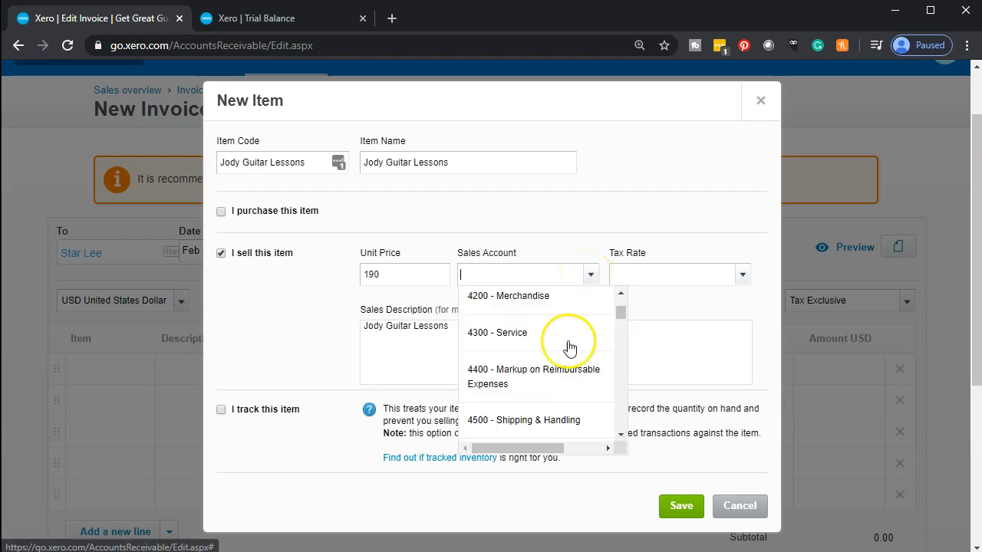
pyautogui.scroll(2, 570, 348)
pyautogui.click(533, 307)
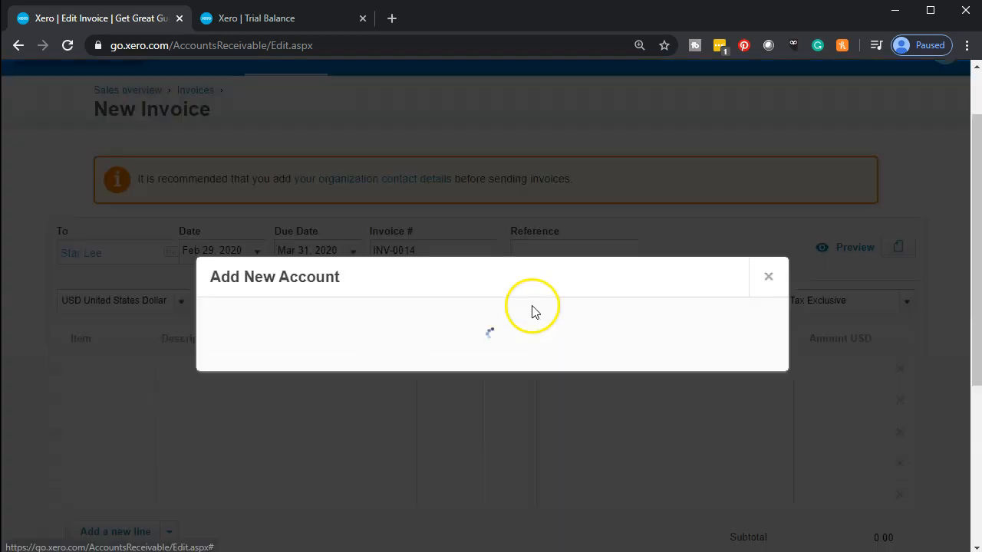
# Step: Save new Sales-type account 4305 'Guitar Lessons' with Tax on Sales (9.5%) as default tax
pyautogui.click(271, 225)
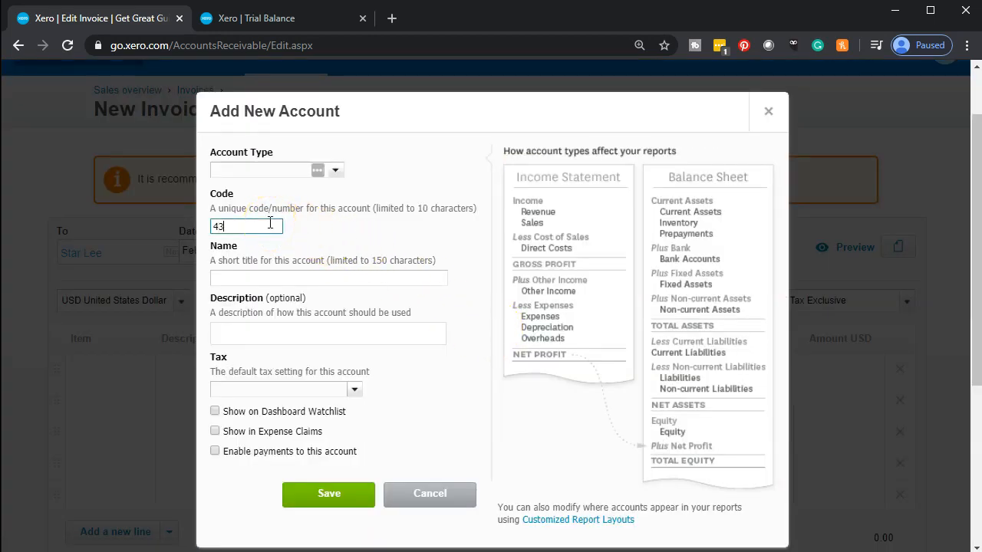
pyautogui.press('Tab')
pyautogui.click(337, 171)
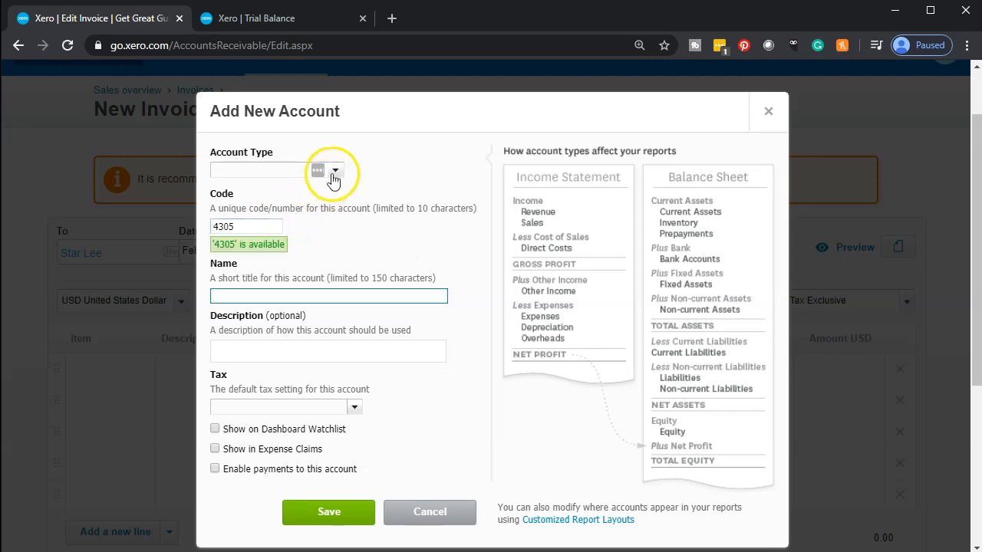
pyautogui.scroll(1, 318, 307)
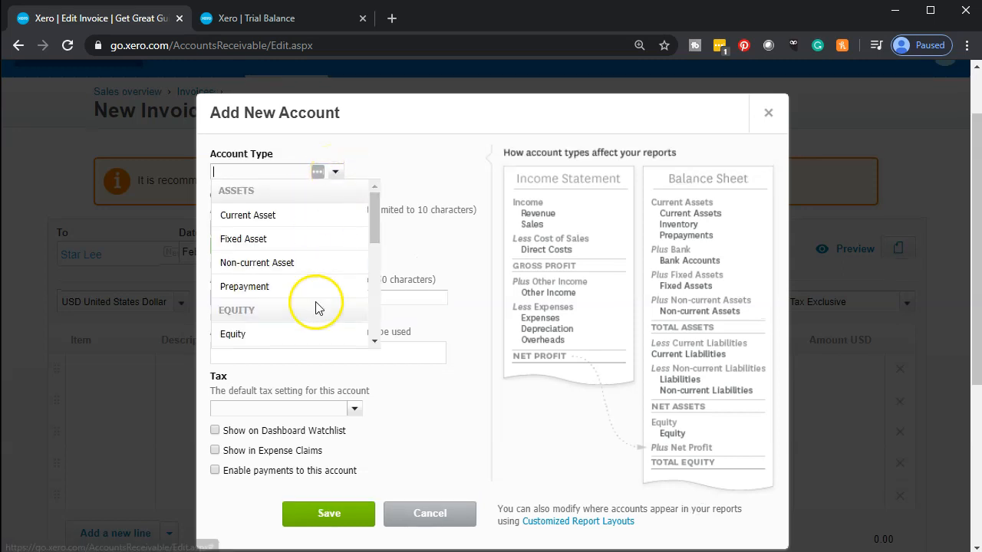
pyautogui.scroll(-1, 310, 335)
pyautogui.scroll(-4, 309, 337)
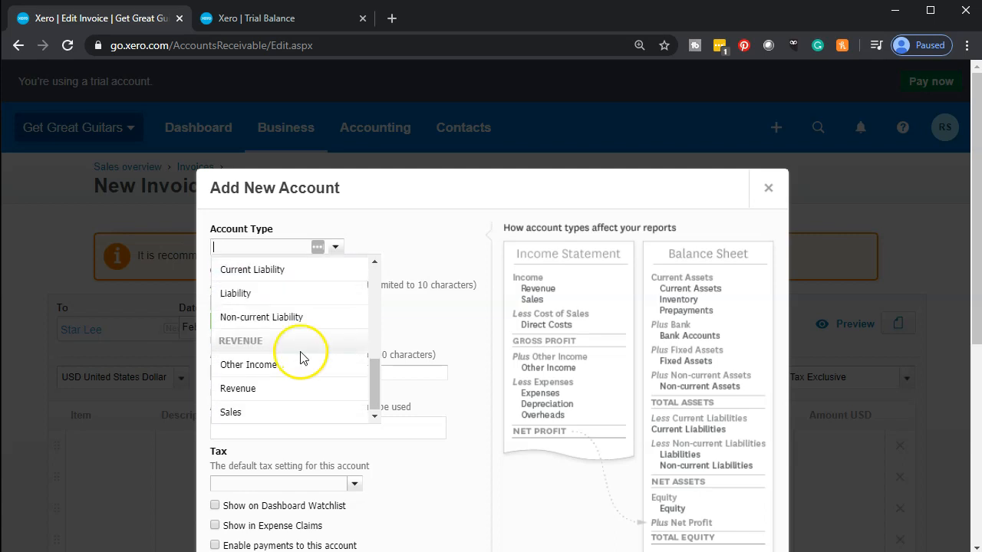
pyautogui.scroll(-1, 279, 438)
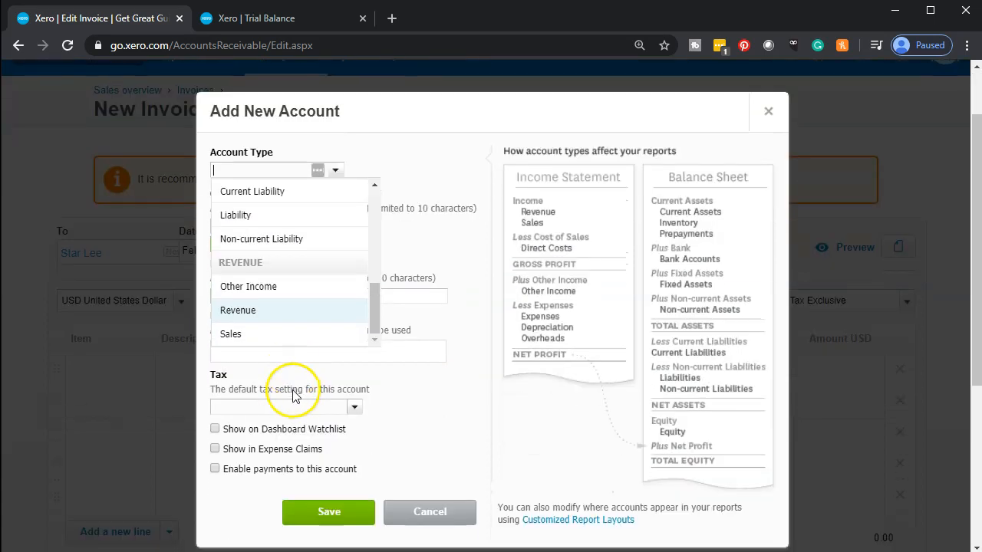
pyautogui.click(265, 345)
pyautogui.click(243, 295)
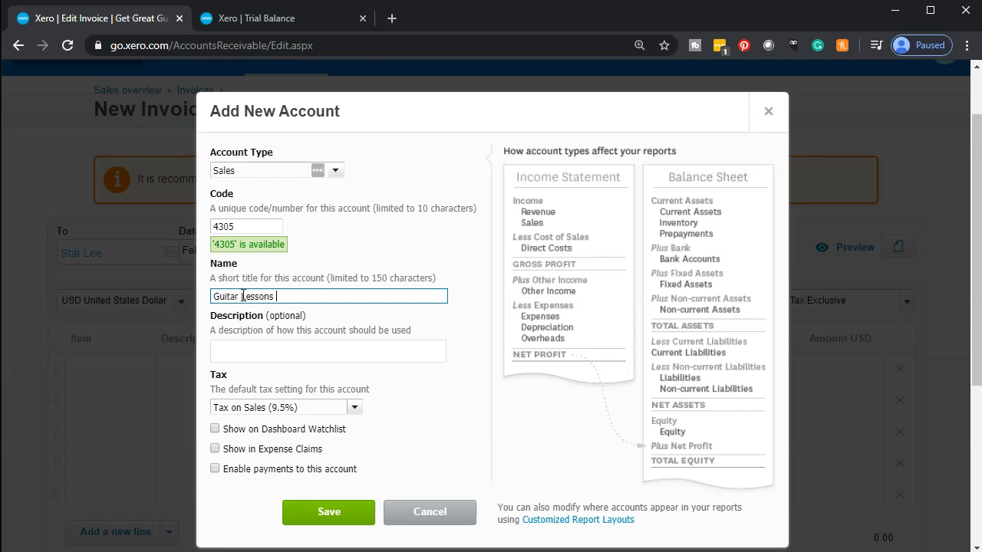
pyautogui.click(340, 521)
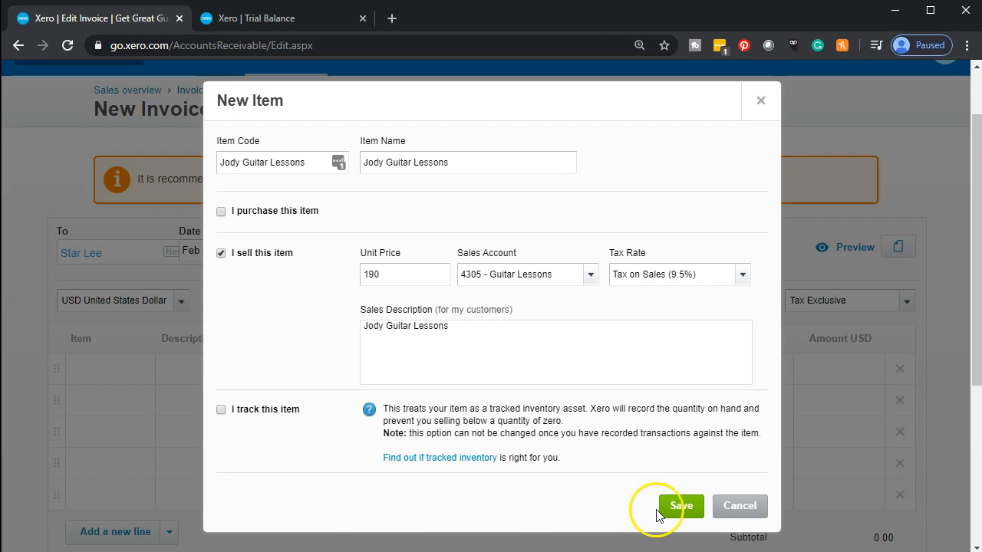
# Step: Save the Jody Guitar Lessons item and place it on the first invoice line at 190.00
pyautogui.click(682, 506)
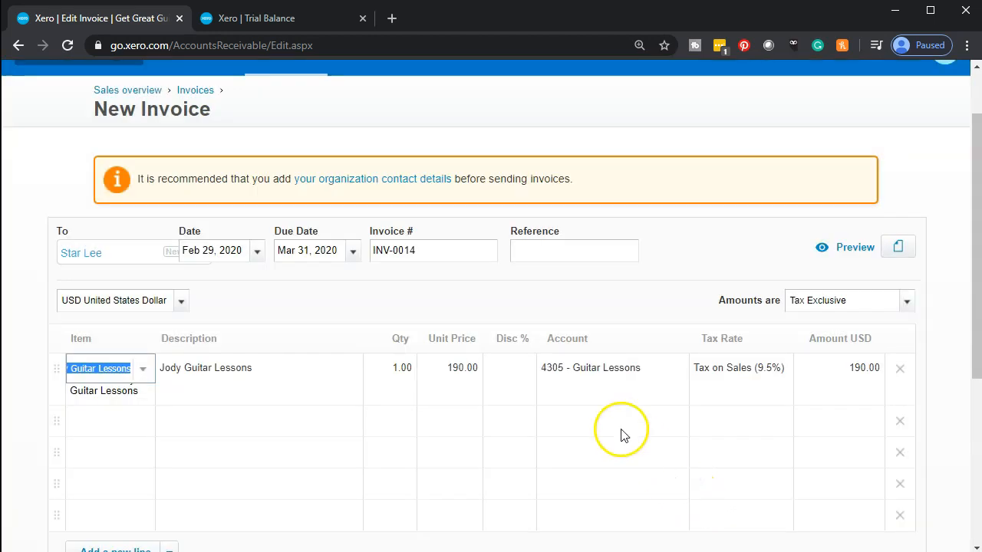
pyautogui.press('Tab')
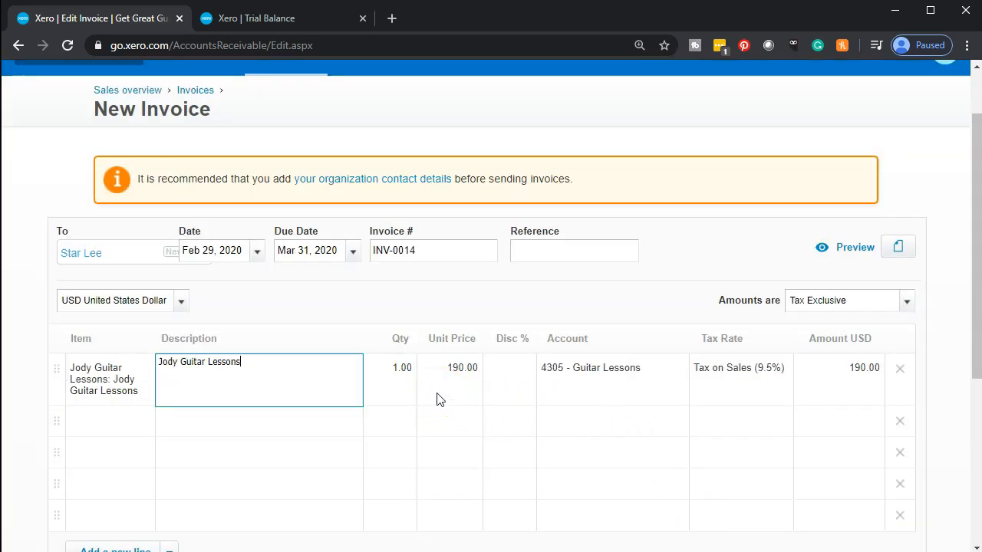
pyautogui.click(409, 368)
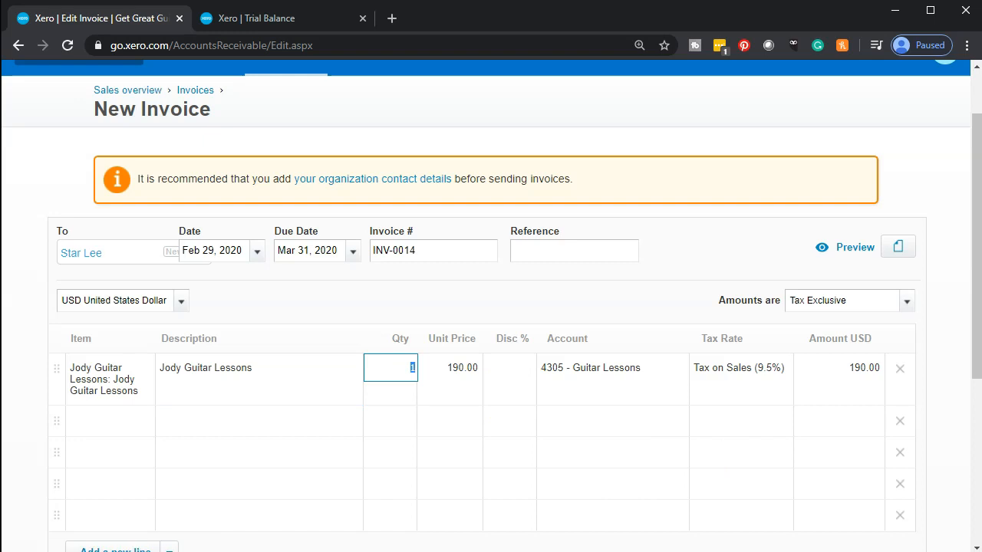
pyautogui.click(381, 377)
pyautogui.click(383, 374)
# Step: Bill quantity 5 at Tax Exempt (0%), bringing the invoice total to 950.00
pyautogui.write('5')
pyautogui.press('Tab')
pyautogui.press('Tab')
pyautogui.press('Tab')
pyautogui.scroll(-1, 384, 384)
pyautogui.scroll(-1, 414, 403)
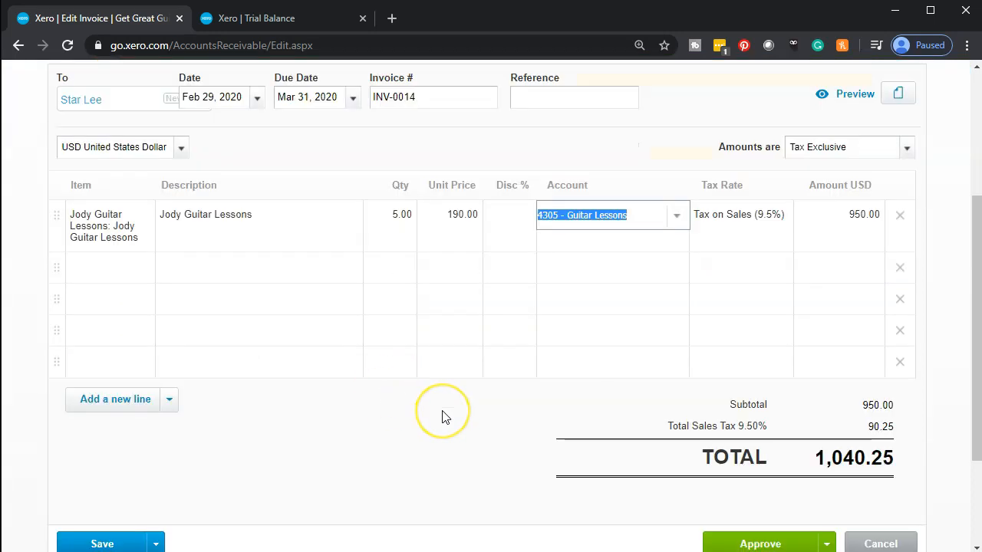
pyautogui.scroll(1, 482, 428)
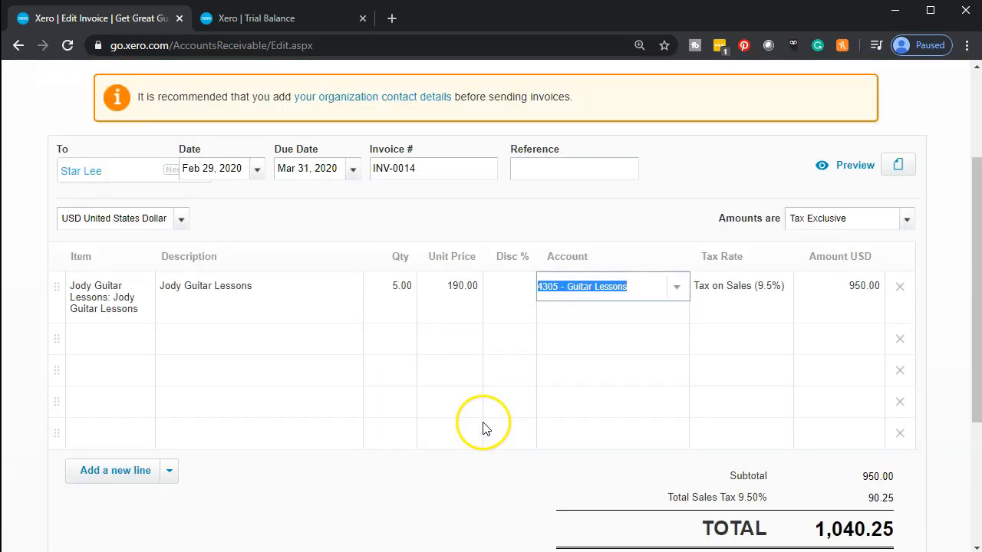
pyautogui.click(775, 301)
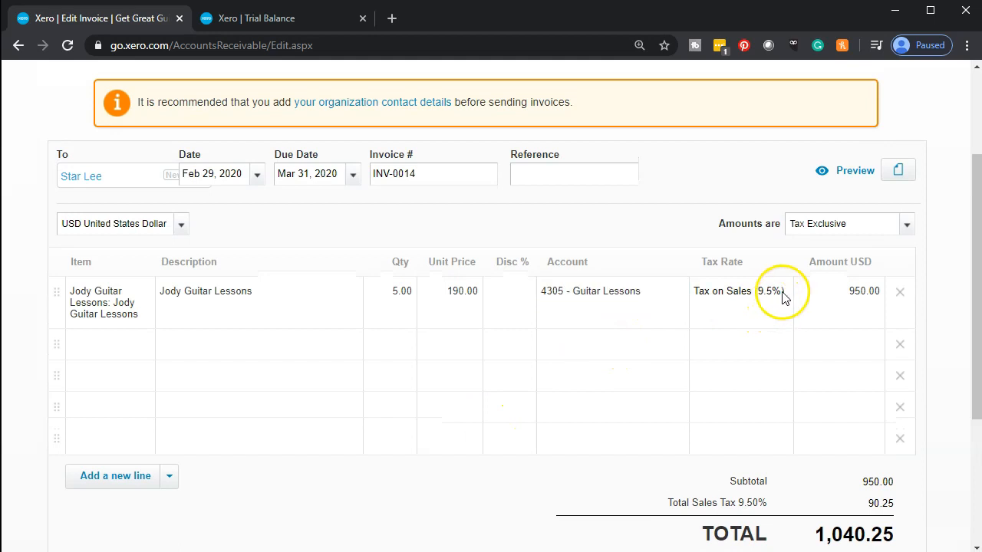
pyautogui.click(787, 295)
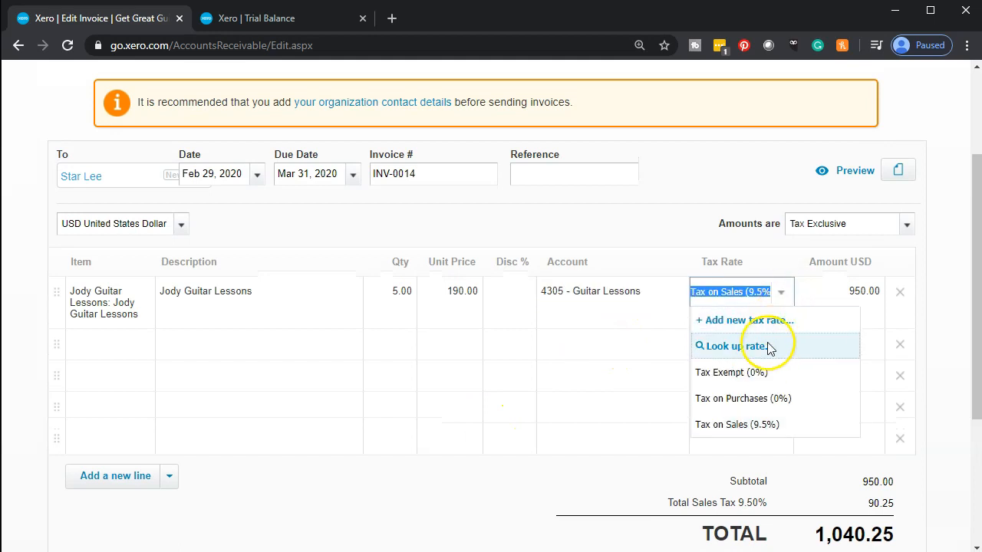
pyautogui.click(714, 373)
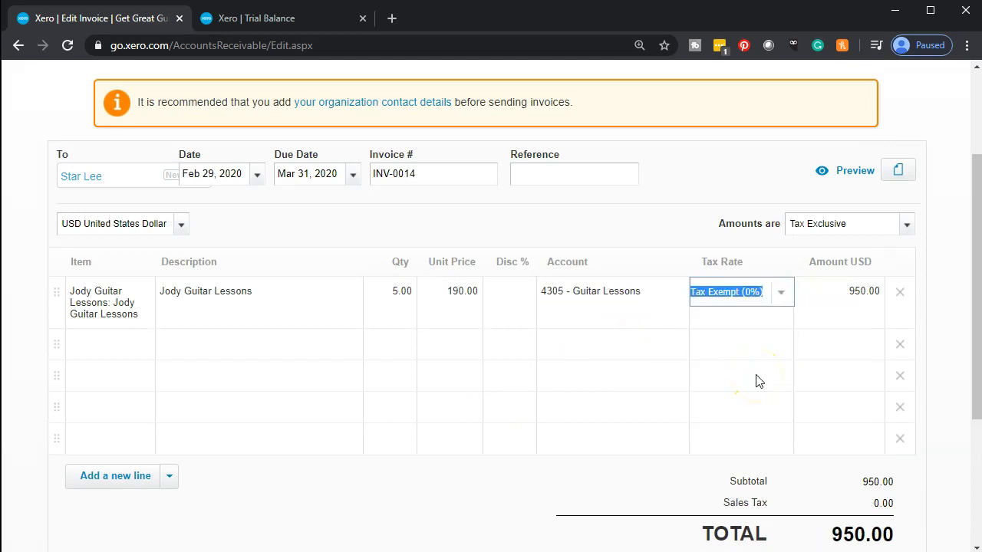
pyautogui.press('Tab')
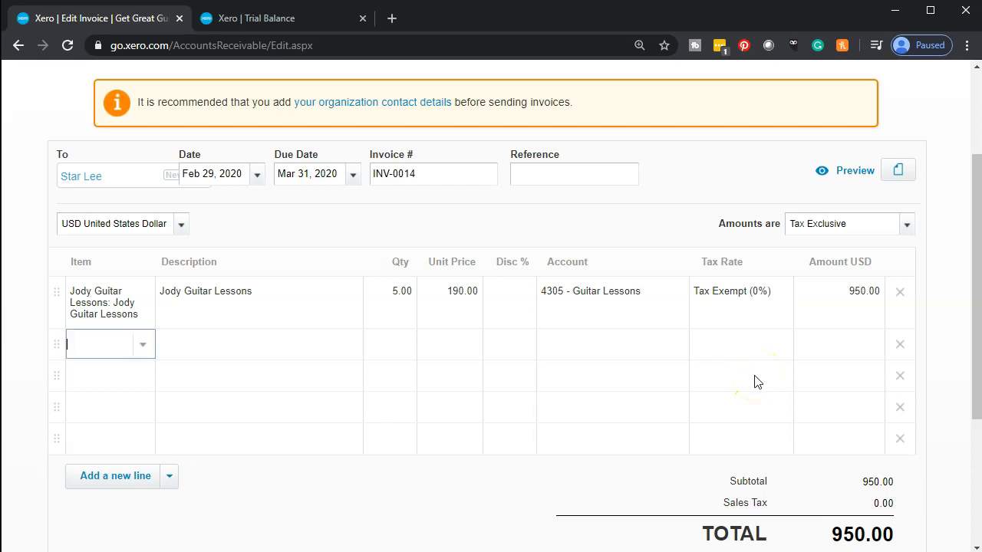
# Step: Duplicate the draft invoice's browser tab and return to the original tab
pyautogui.rightClick(117, 25)
pyautogui.click(145, 80)
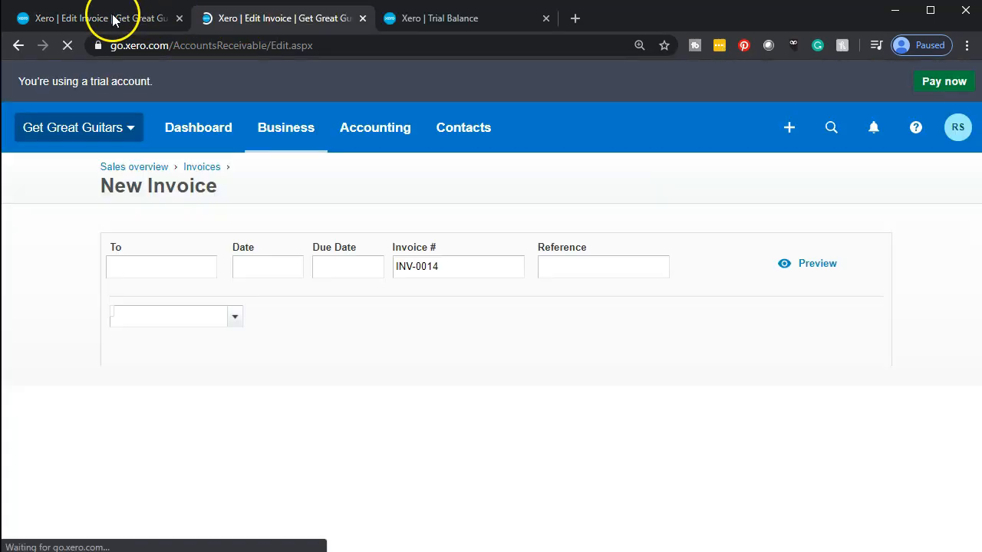
pyautogui.click(113, 19)
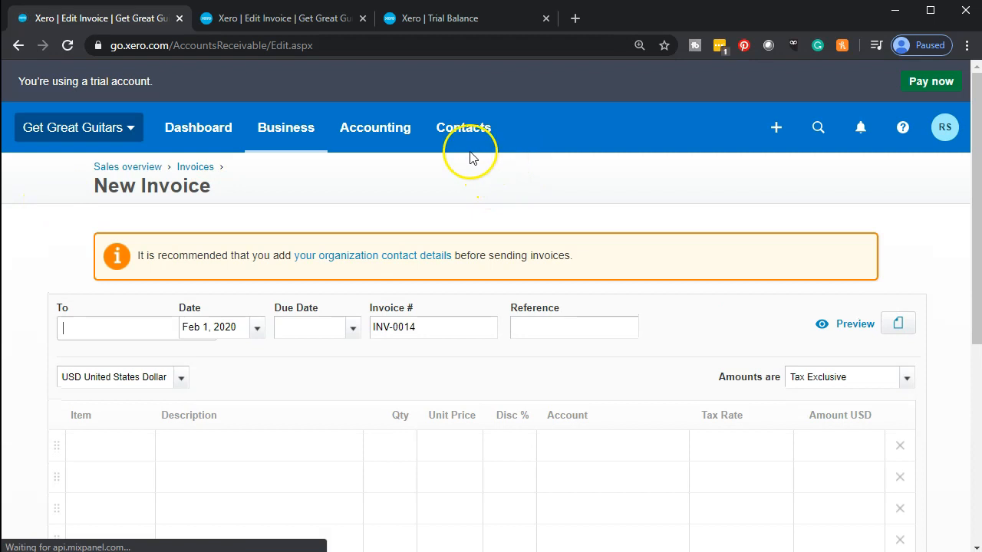
# Step: Go to Business > Products and services and find the Jody Guitar Lessons item at 190.00
pyautogui.click(392, 137)
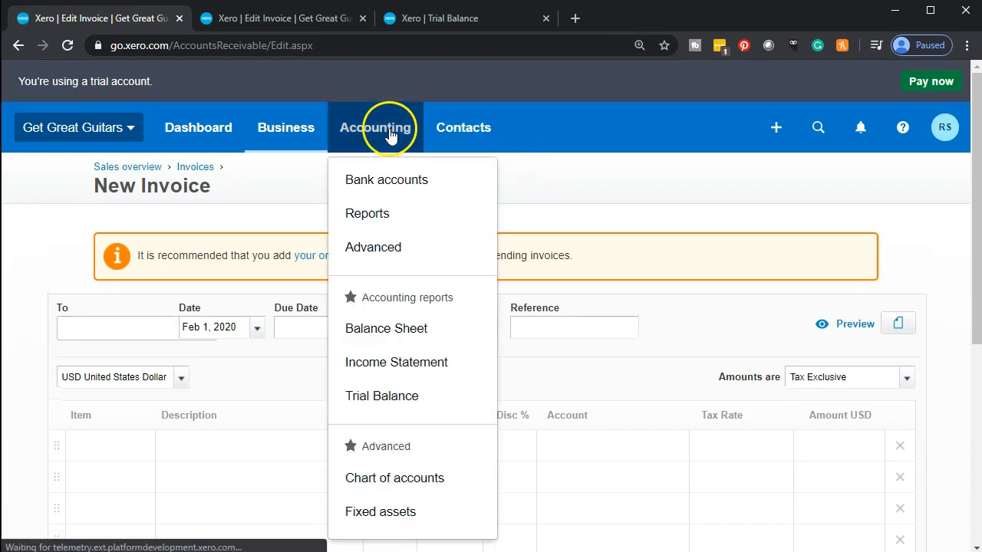
pyautogui.click(298, 139)
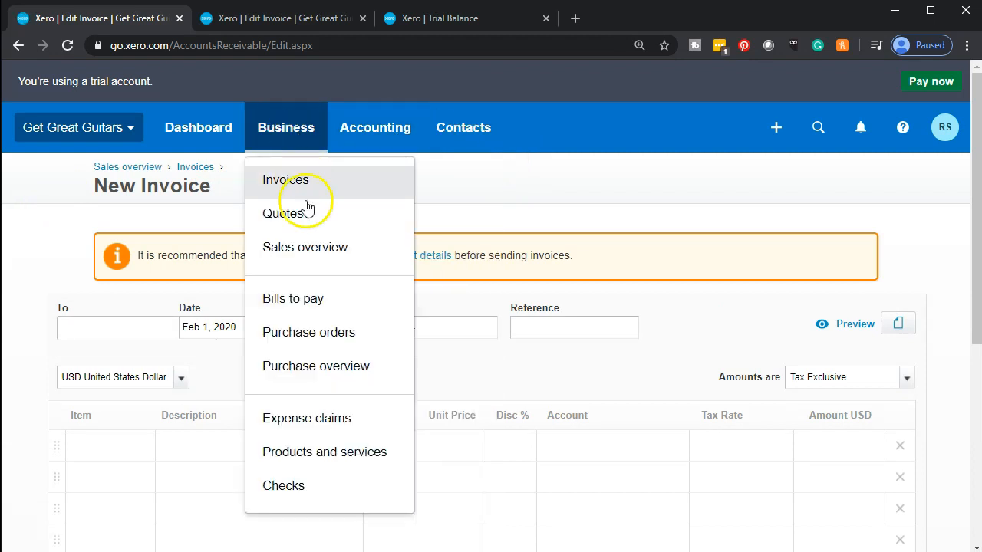
pyautogui.click(366, 468)
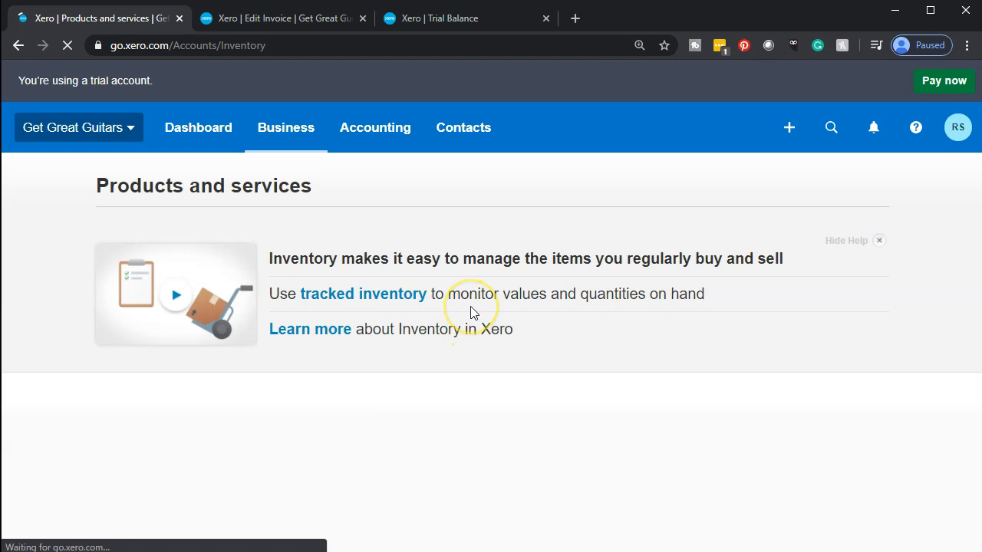
pyautogui.scroll(-4, 472, 312)
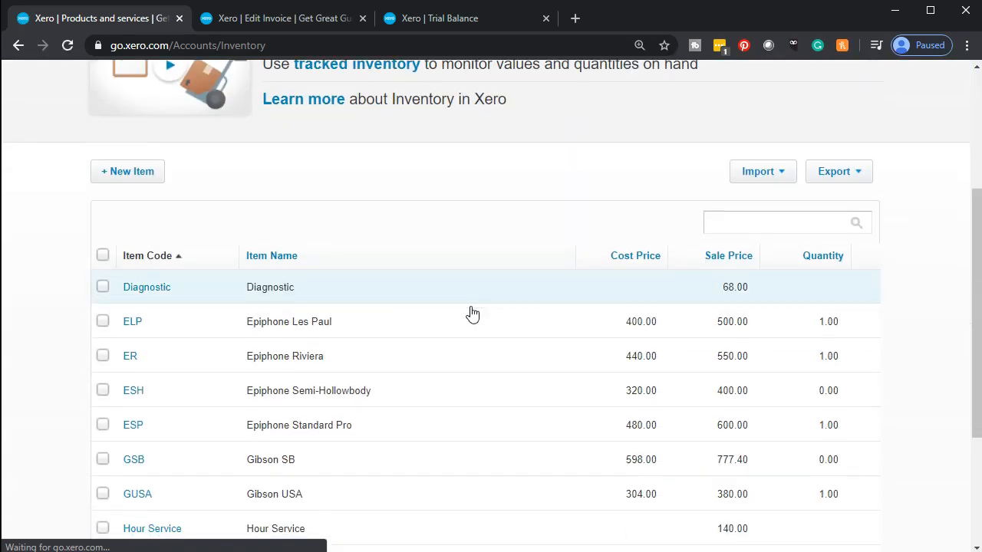
pyautogui.scroll(-2, 471, 312)
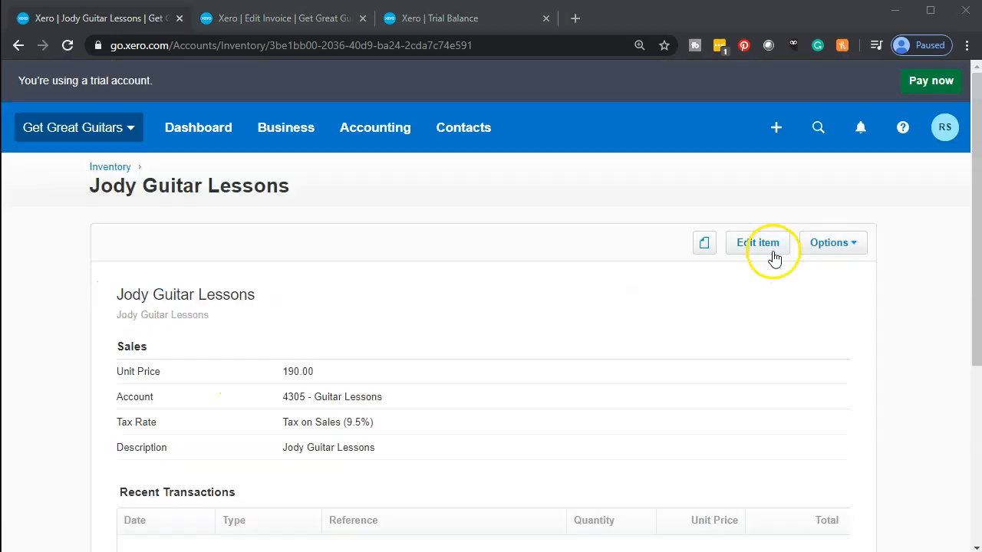
# Step: Change Jody Guitar Lessons' default tax from Tax on Sales (9.5%) to Tax Exempt (0%) and save
pyautogui.click(772, 251)
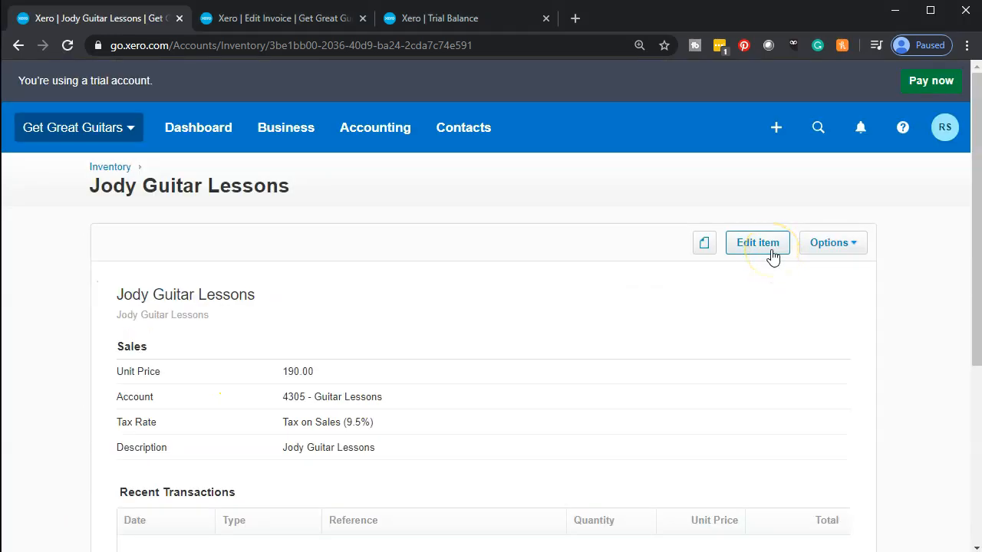
pyautogui.scroll(-2, 686, 303)
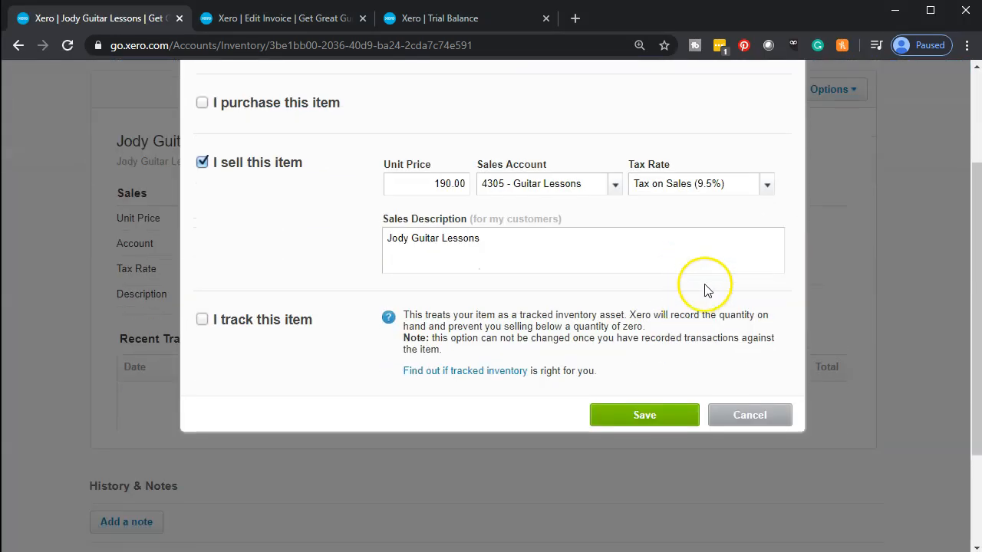
pyautogui.click(766, 184)
pyautogui.click(700, 277)
pyautogui.click(657, 417)
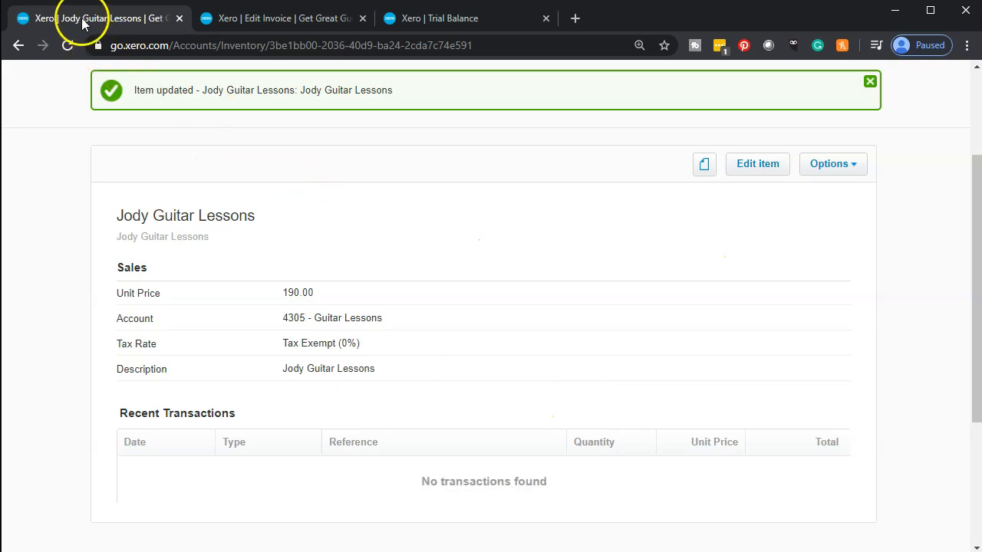
# Step: Approve the 950.00 invoice INV-0014 via Approve & add another, then return to the Trial Balance
pyautogui.click(257, 22)
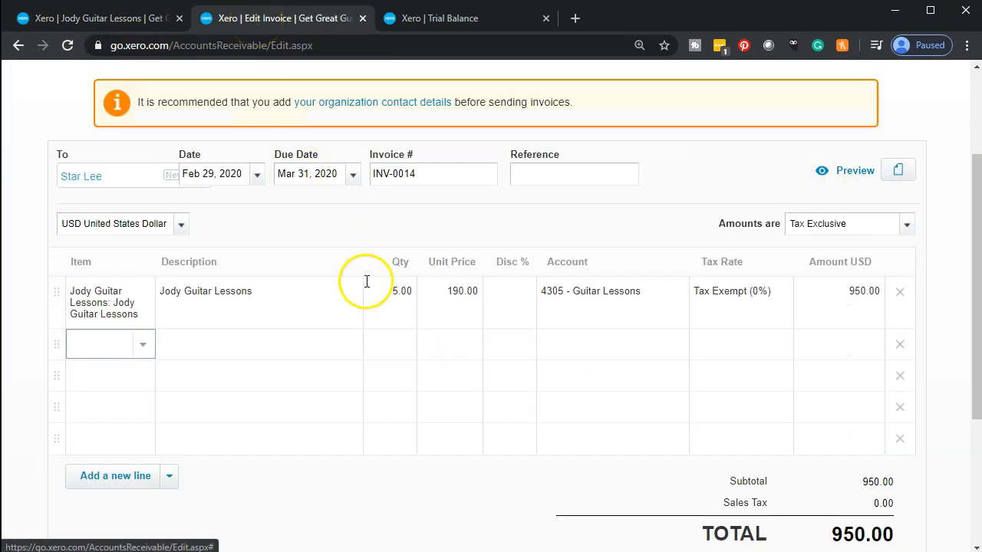
pyautogui.scroll(-1, 598, 422)
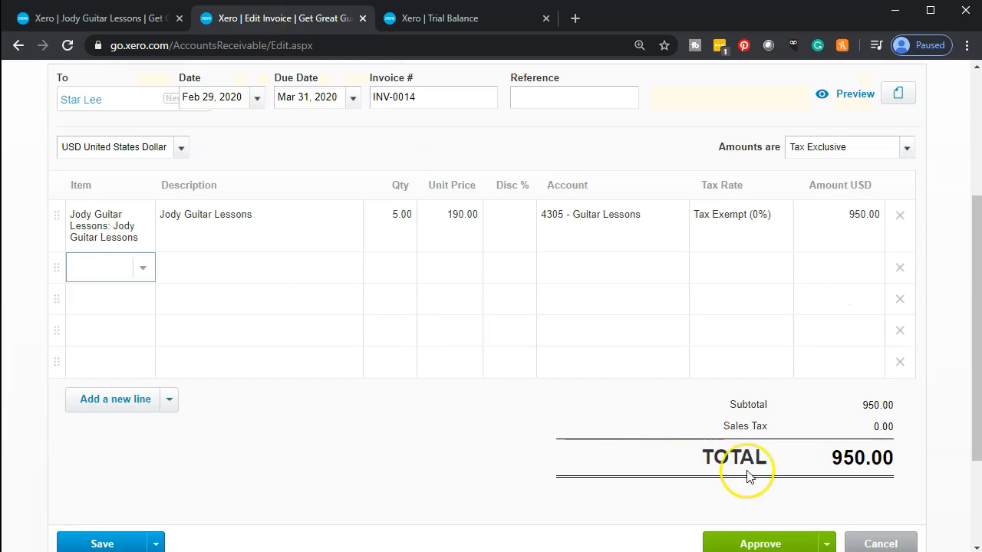
pyautogui.scroll(-1, 748, 476)
pyautogui.click(828, 475)
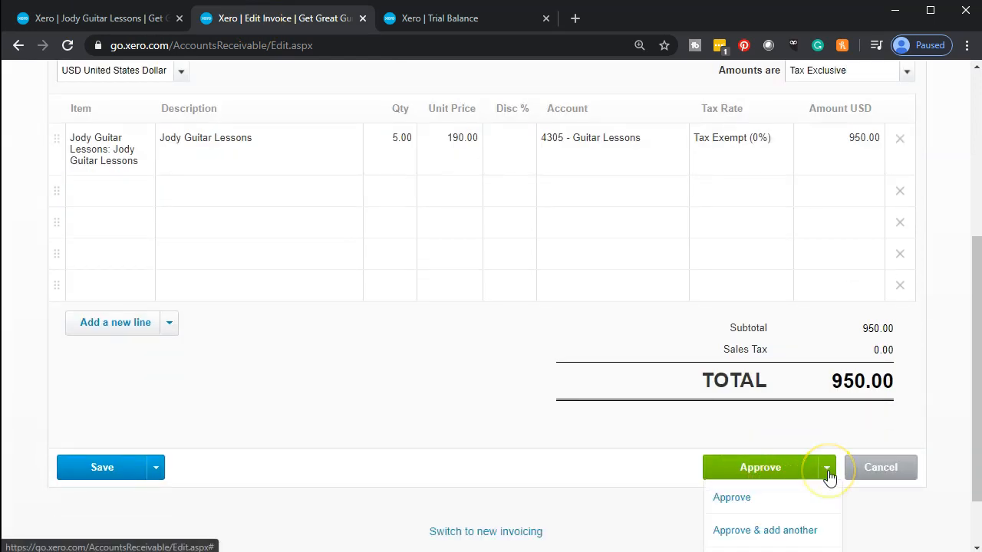
pyautogui.click(821, 530)
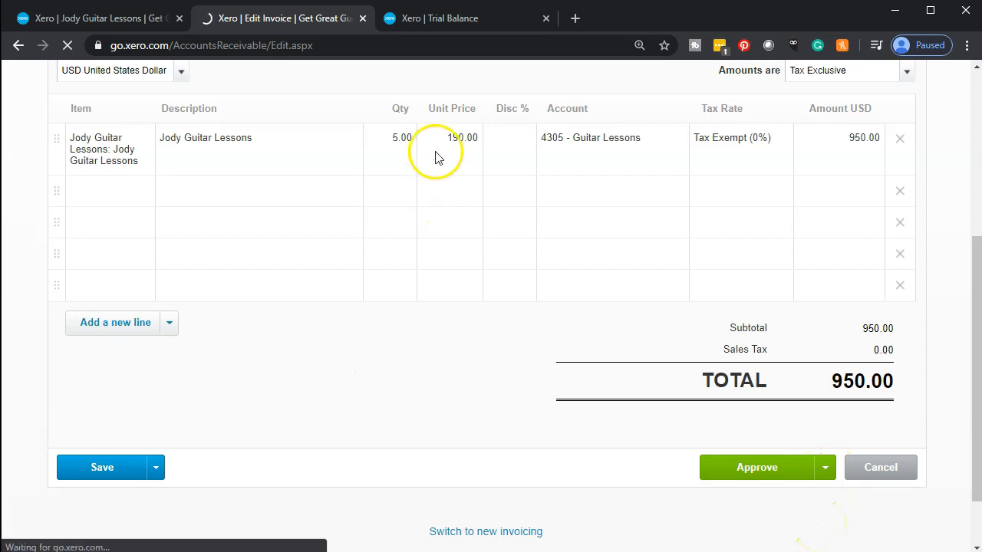
pyautogui.click(478, 17)
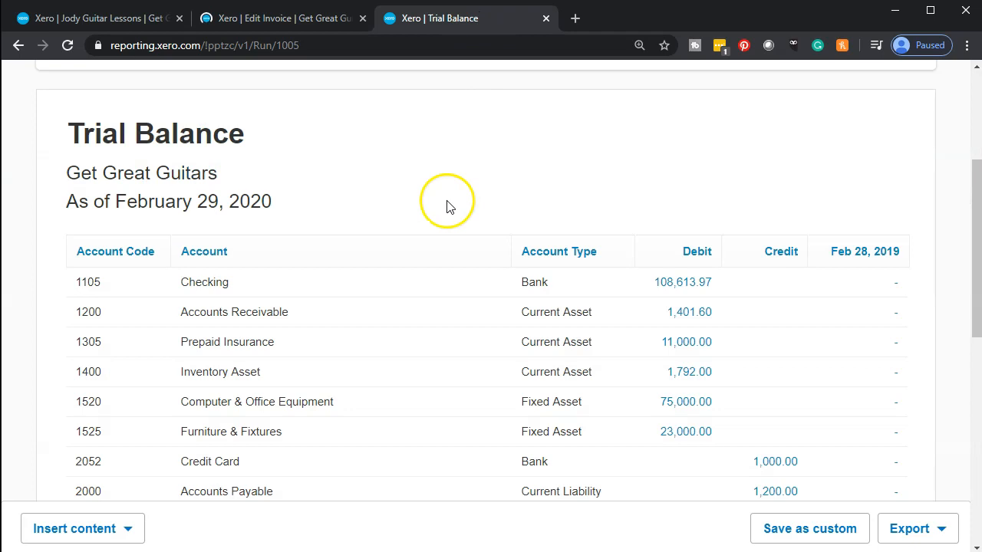
# Step: Refresh the Feb 29, 2020 Trial Balance and confirm 4305 Guitar Lessons shows a 950.00 credit
pyautogui.scroll(1, 460, 176)
pyautogui.click(485, 116)
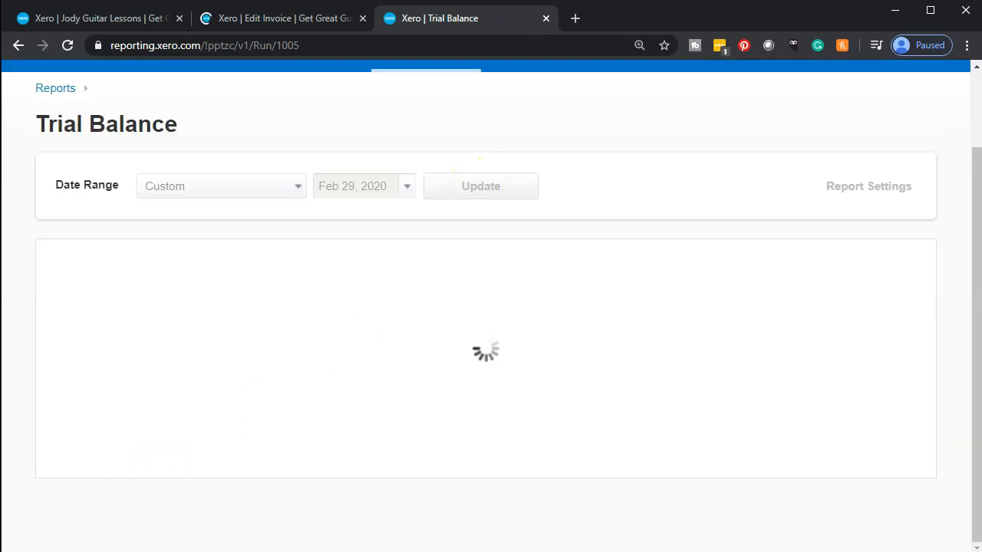
pyautogui.scroll(-3, 548, 328)
pyautogui.scroll(-6, 608, 319)
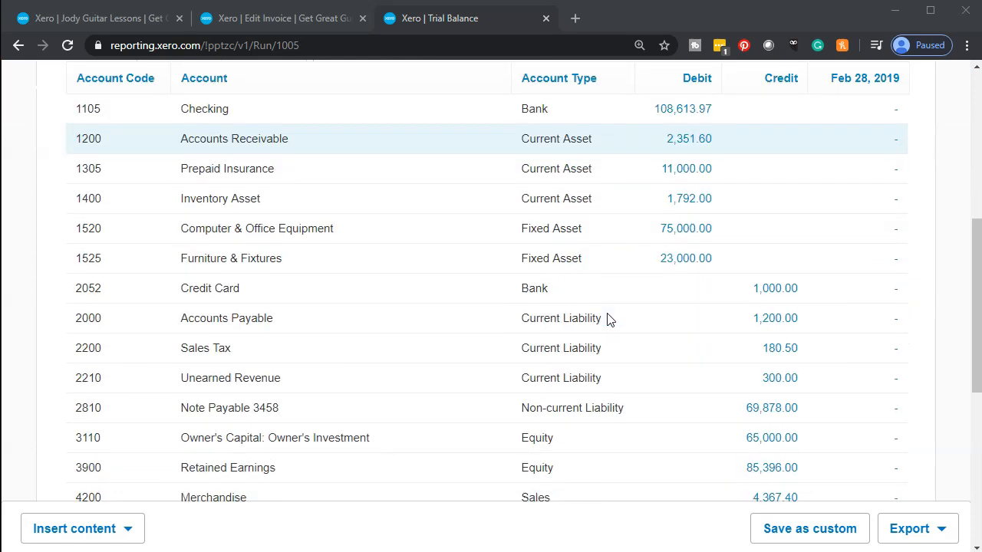
pyautogui.scroll(-1, 609, 320)
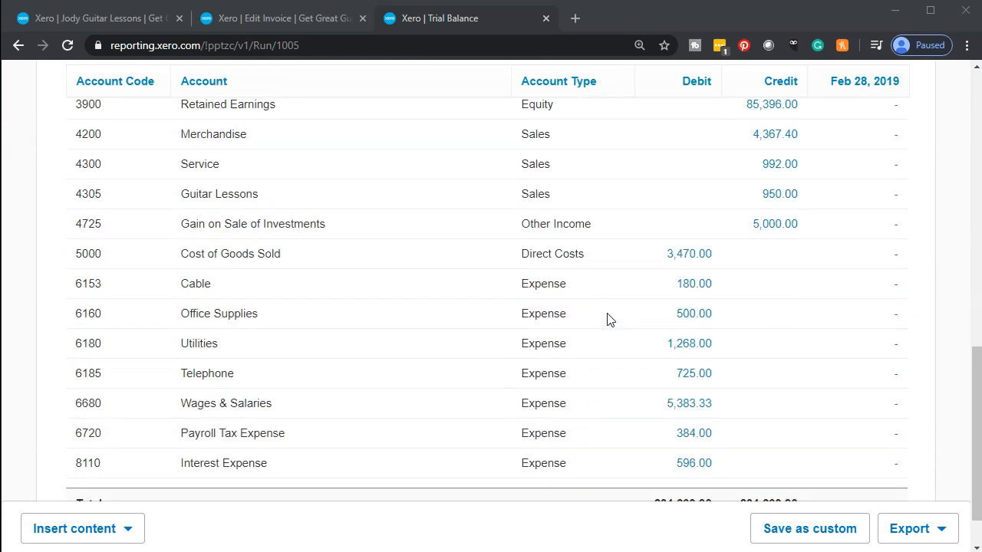
pyautogui.scroll(2, 608, 318)
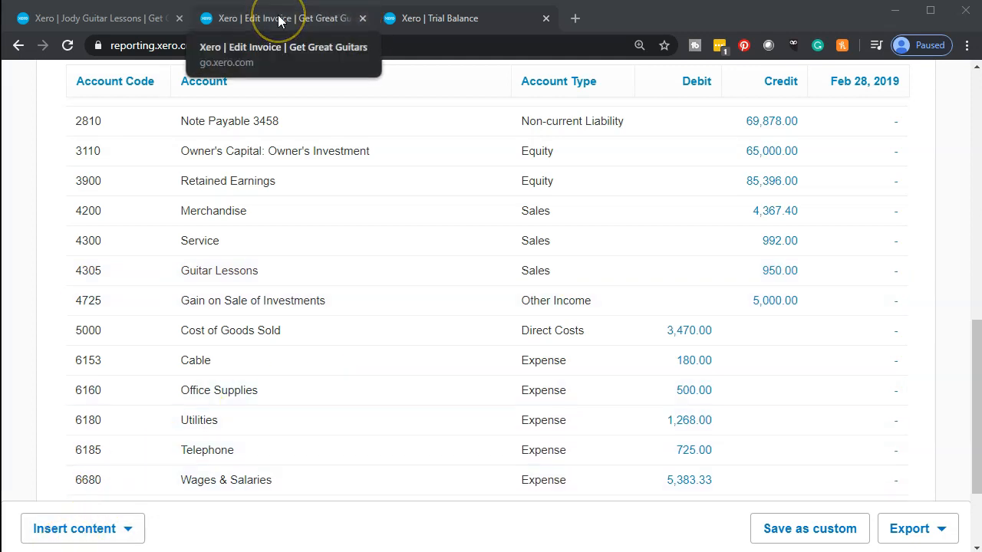
# Step: Address the invoice to the customer, corrected and added as a new contact
pyautogui.click(358, 15)
pyautogui.scroll(-2, 290, 274)
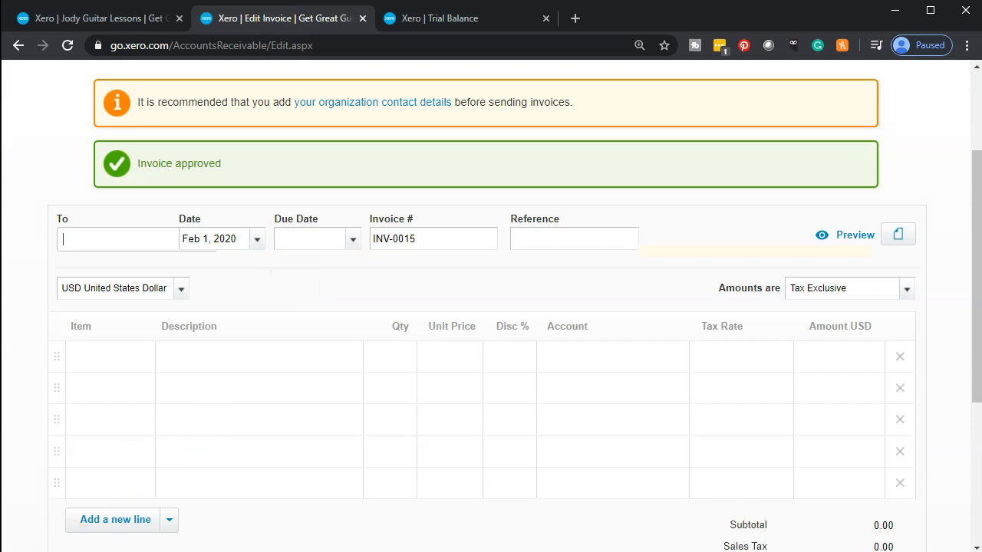
pyautogui.click(122, 244)
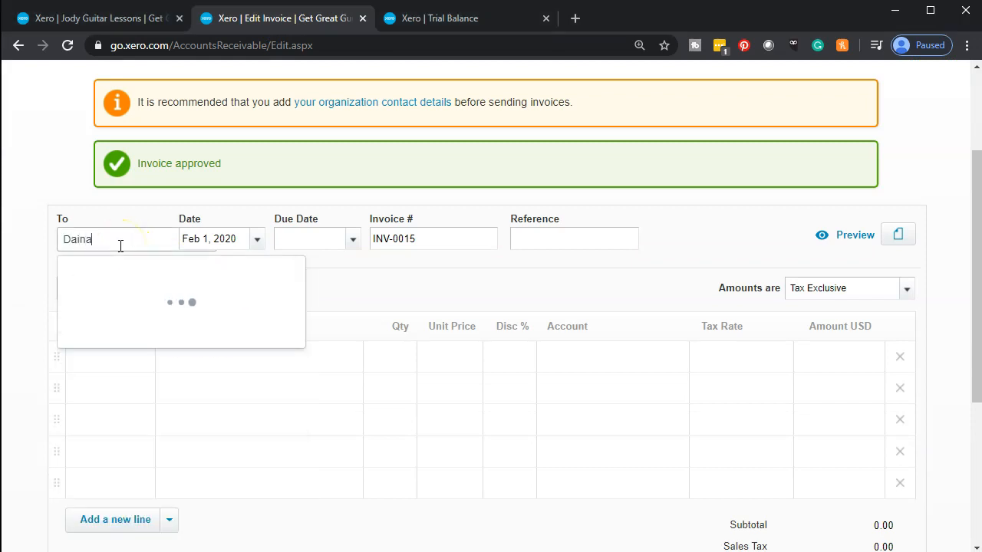
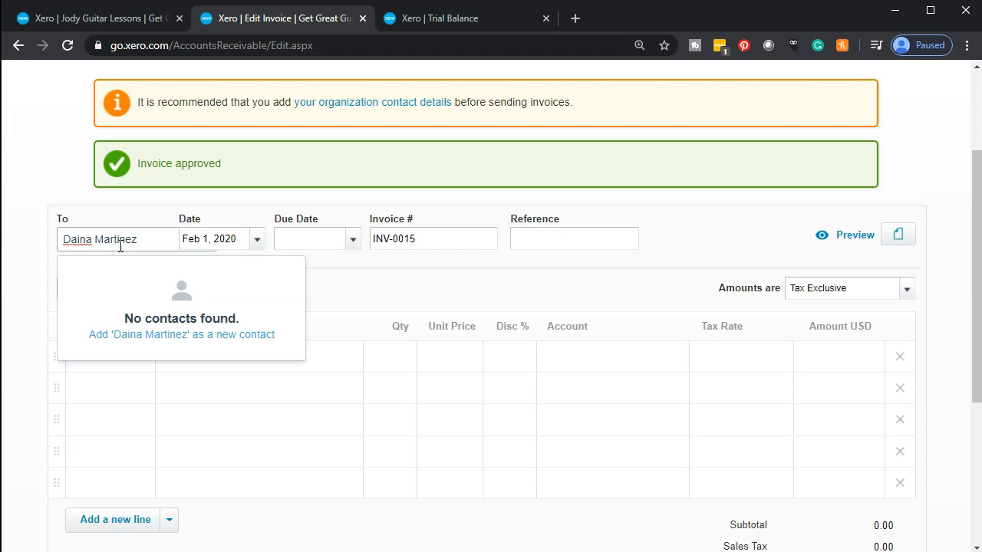
pyautogui.press('Tab')
# Step: Date the invoice Feb 29, 2020 with a due date of Mar 31, 2020
pyautogui.click(259, 240)
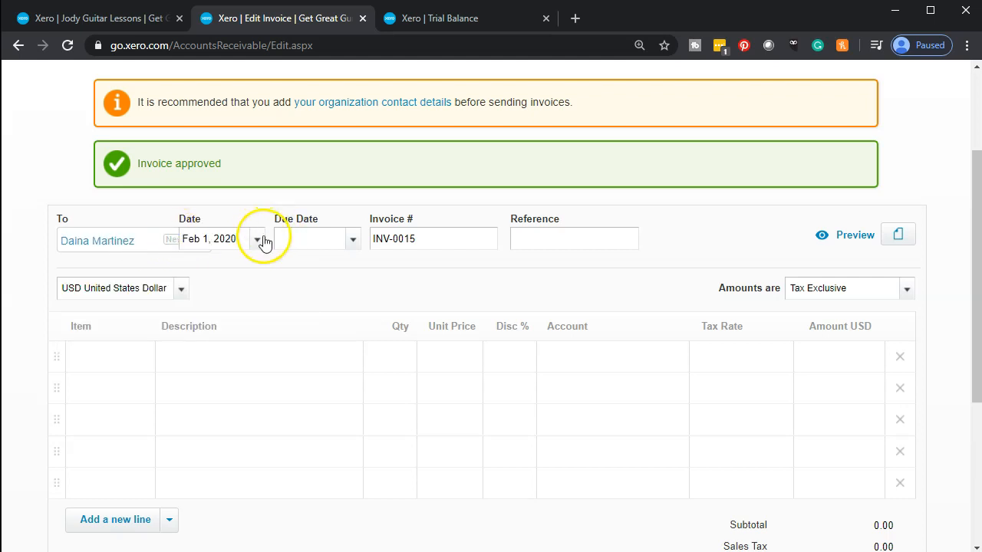
pyautogui.click(261, 241)
pyautogui.click(439, 497)
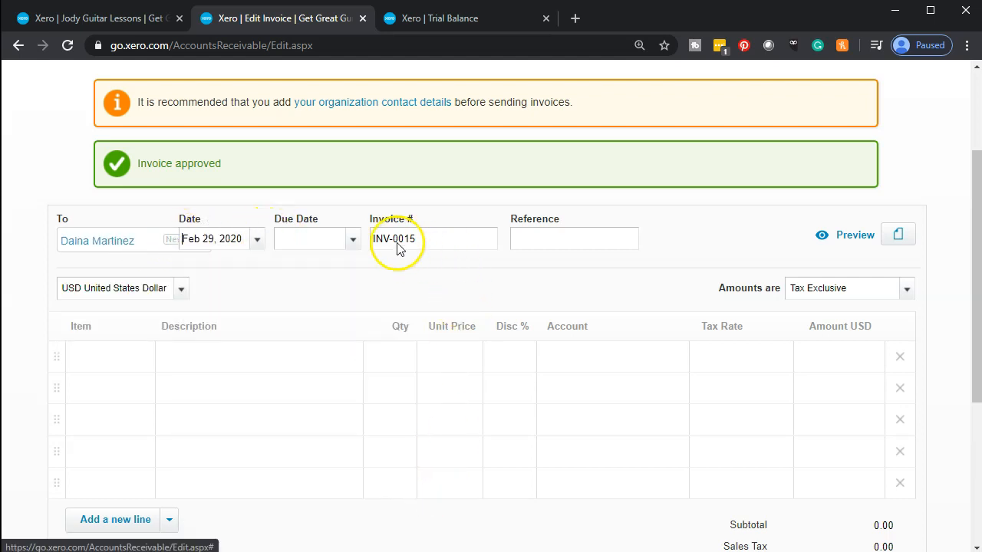
pyautogui.click(353, 241)
pyautogui.click(532, 241)
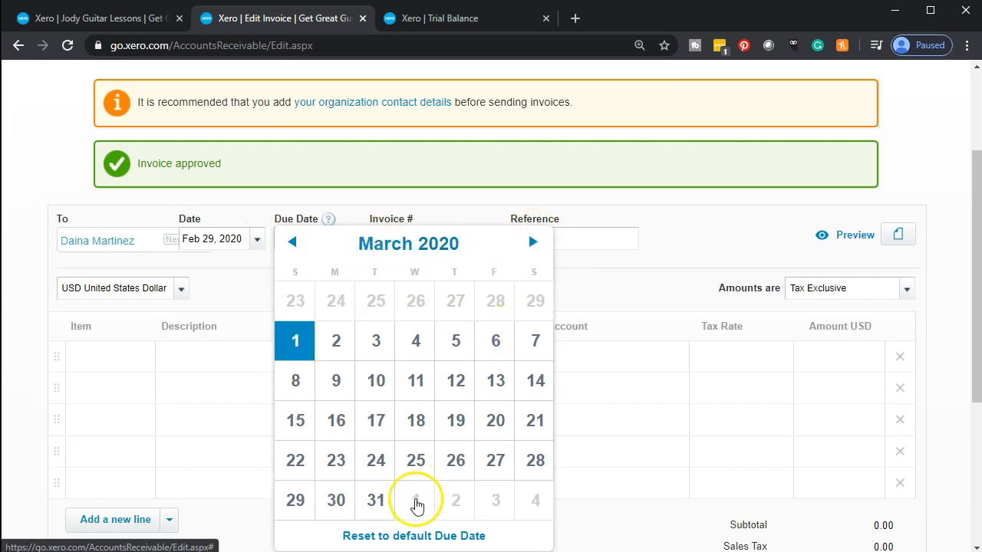
pyautogui.click(375, 500)
pyautogui.press('Tab')
pyautogui.scroll(-1, 384, 477)
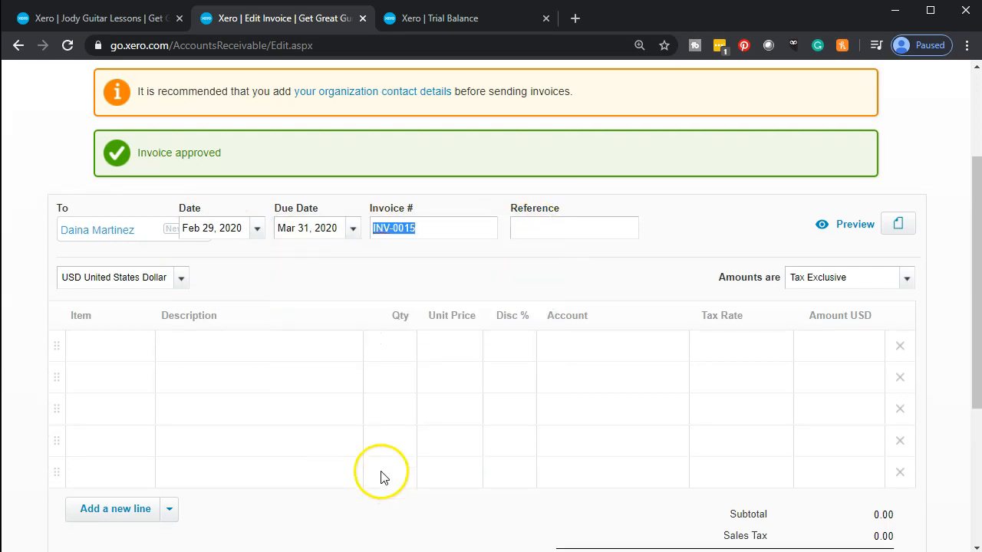
pyautogui.click(103, 284)
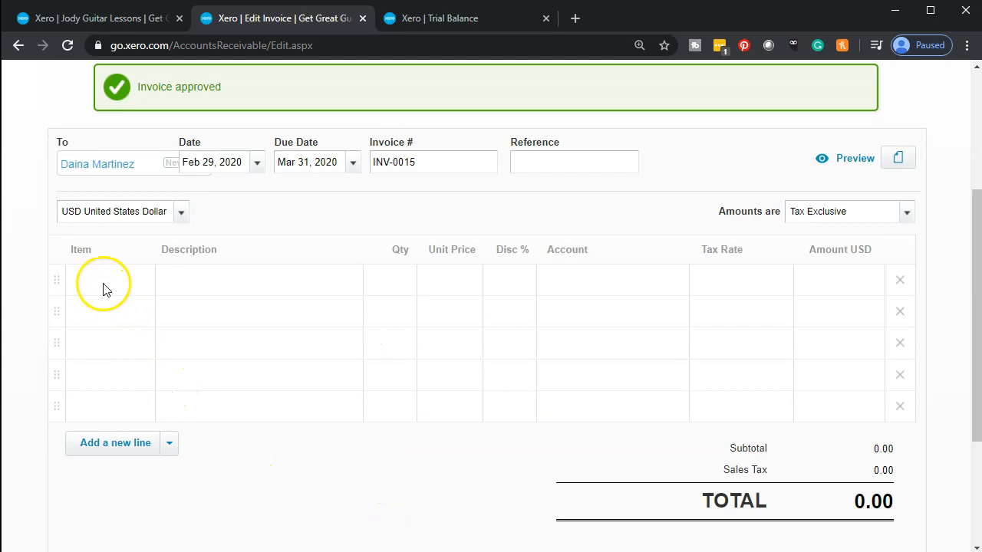
# Step: Add a line of 5 Jody Guitar Lessons at 190.00, totalling 950.00
pyautogui.write('jo')
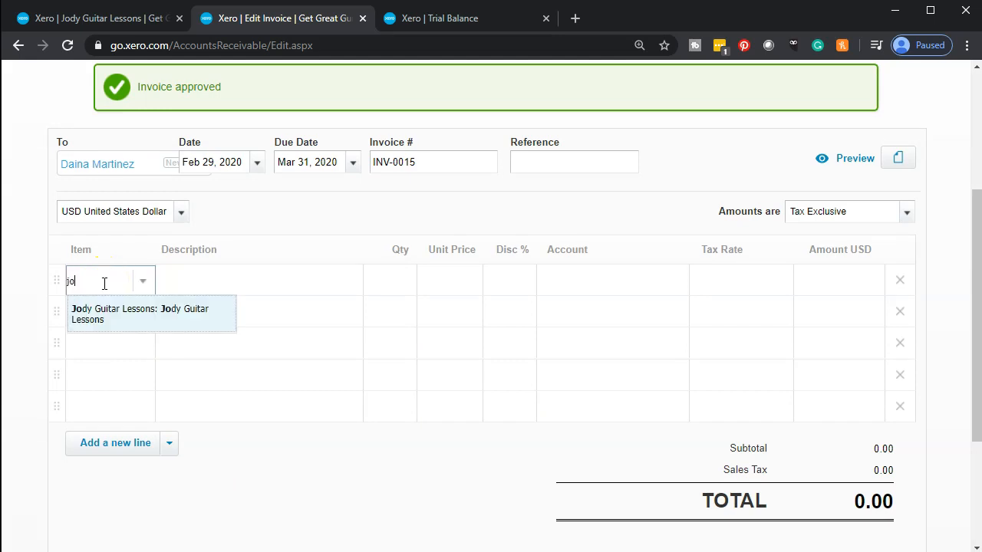
pyautogui.press('Tab')
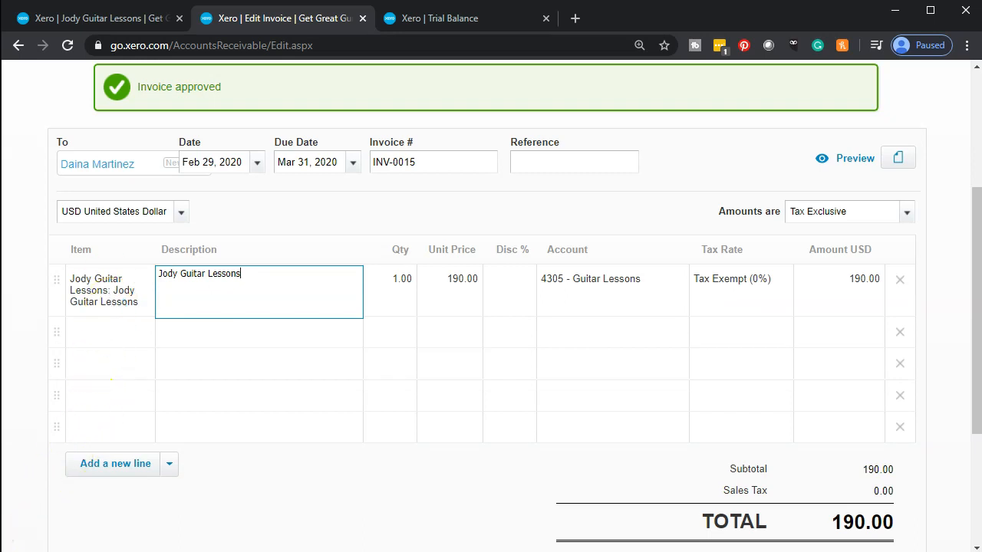
pyautogui.click(385, 288)
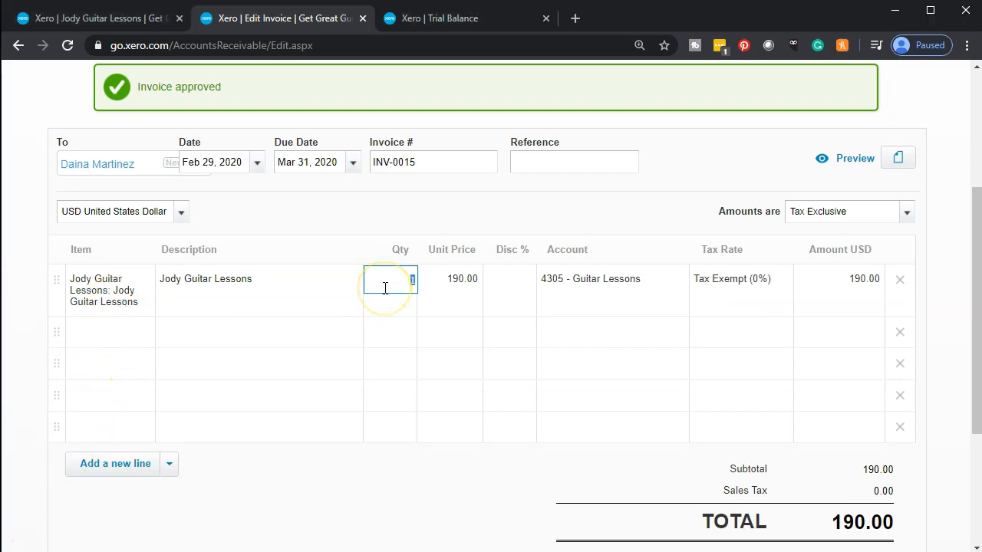
pyautogui.press('Tab')
pyautogui.press('Tab')
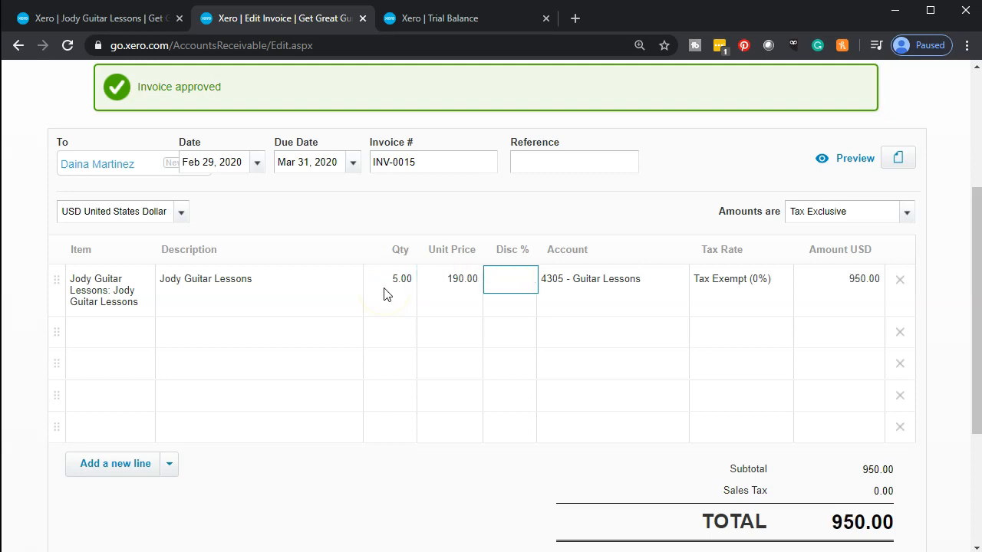
pyautogui.scroll(-1, 719, 303)
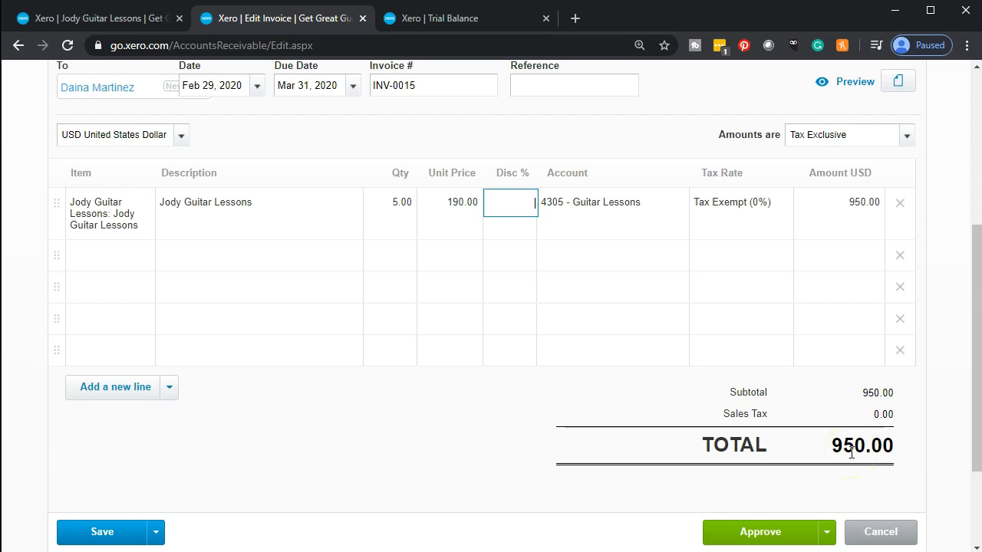
# Step: Approve INV-0015 with Approve & add another to open blank INV-0016
pyautogui.click(827, 539)
pyautogui.scroll(-1, 822, 539)
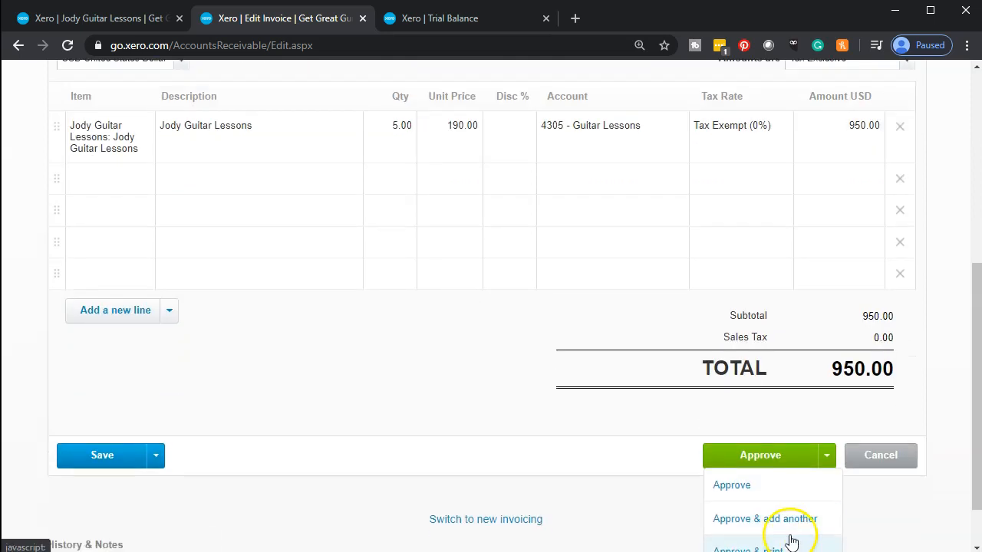
pyautogui.scroll(-1, 791, 542)
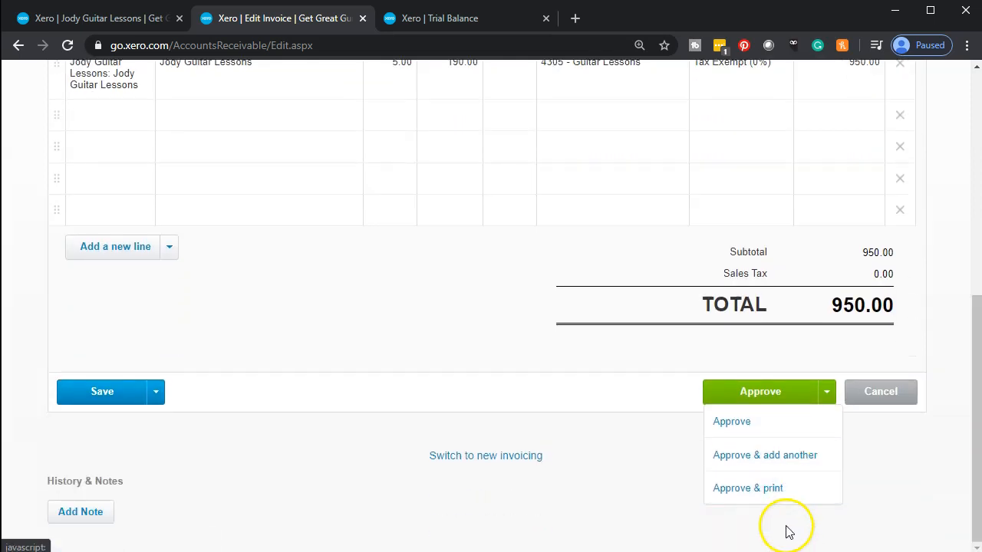
pyautogui.click(766, 456)
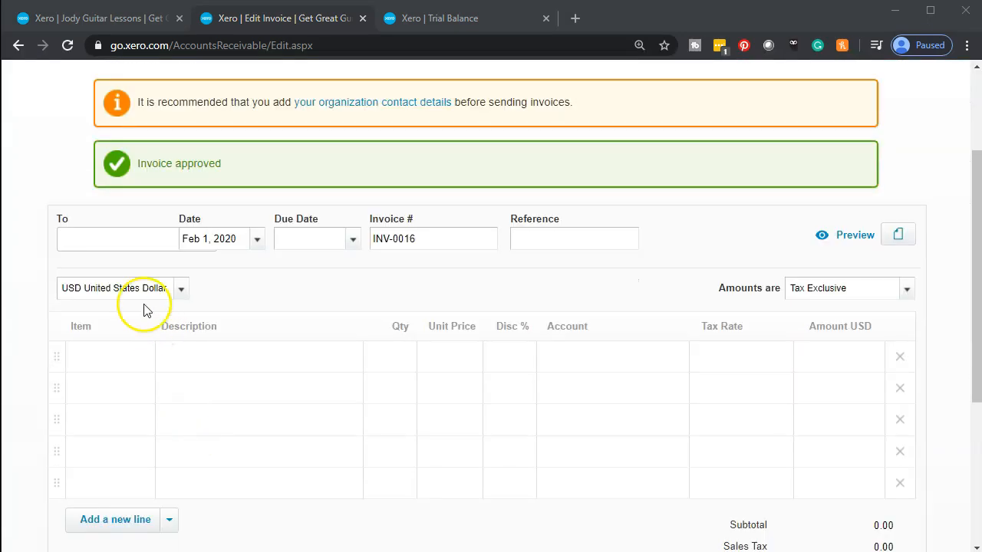
pyautogui.click(100, 238)
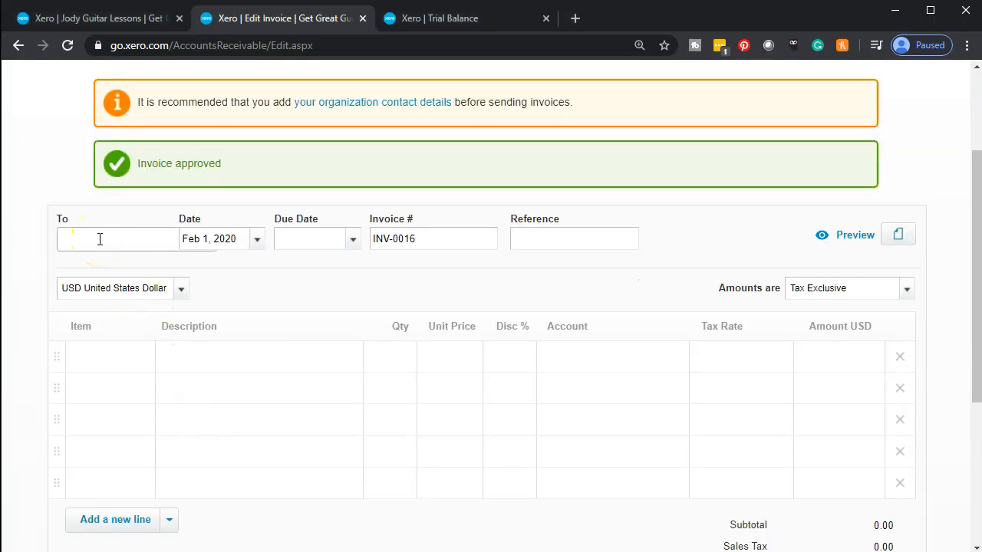
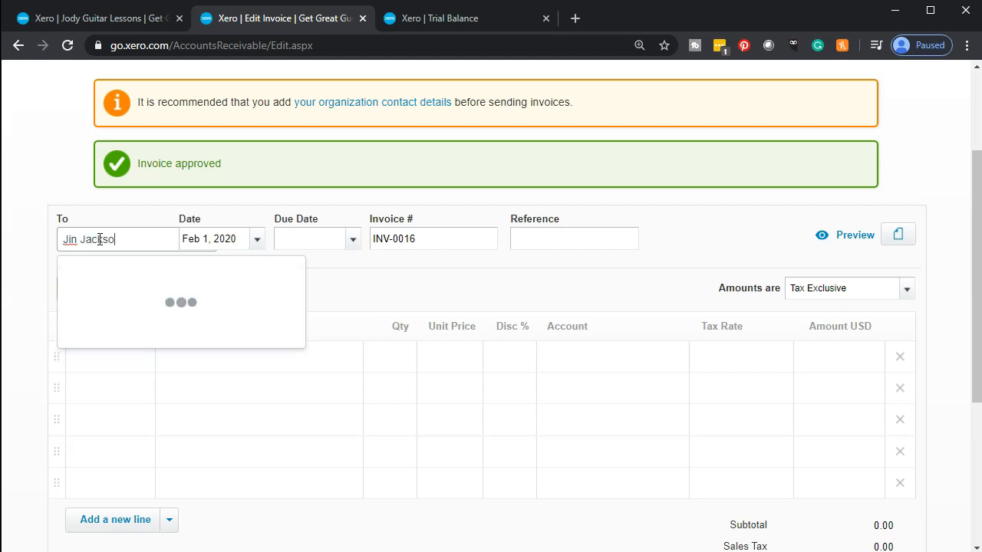
# Step: Add the customer as a new contact, dated Feb 29, 2020 and due Mar 31, 2020
pyautogui.press('Tab')
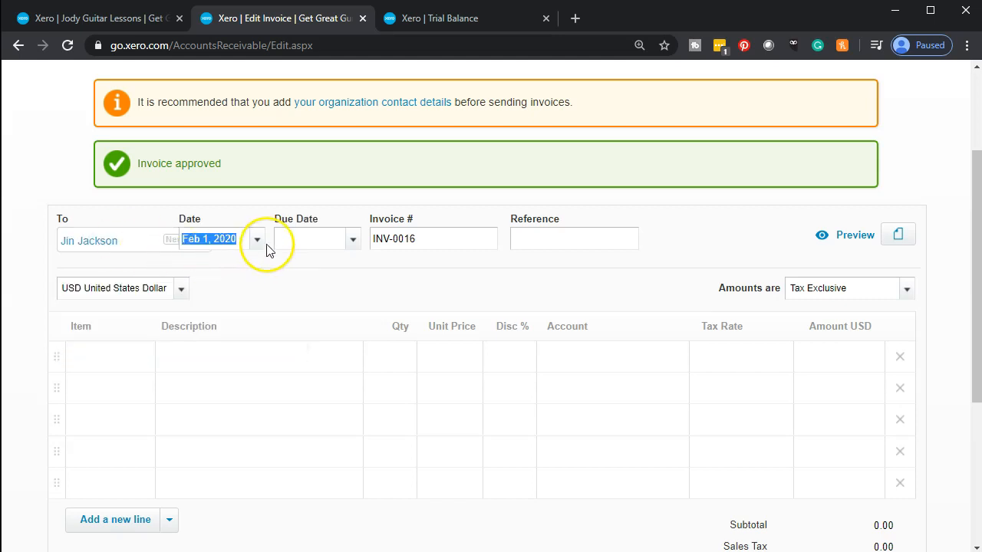
pyautogui.click(257, 241)
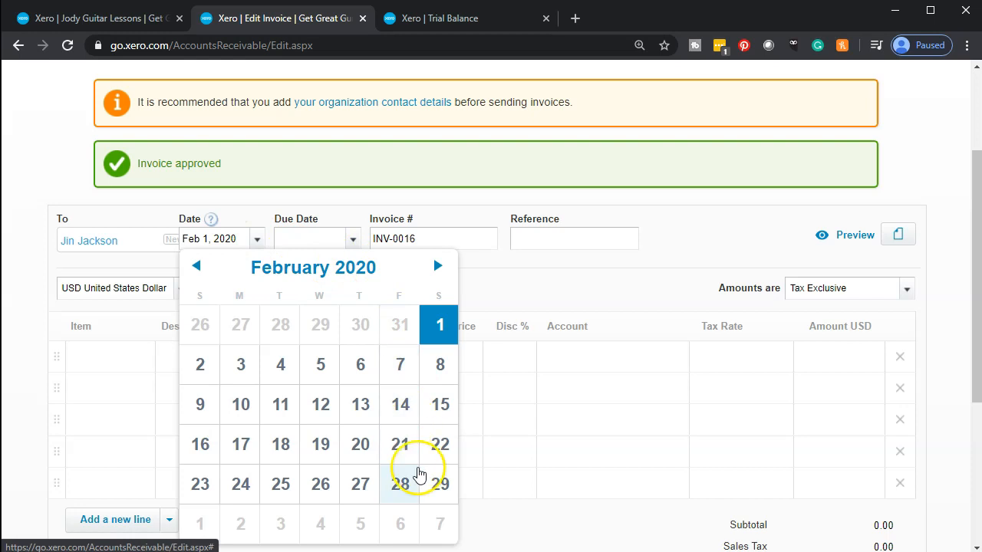
pyautogui.click(439, 482)
pyautogui.click(353, 240)
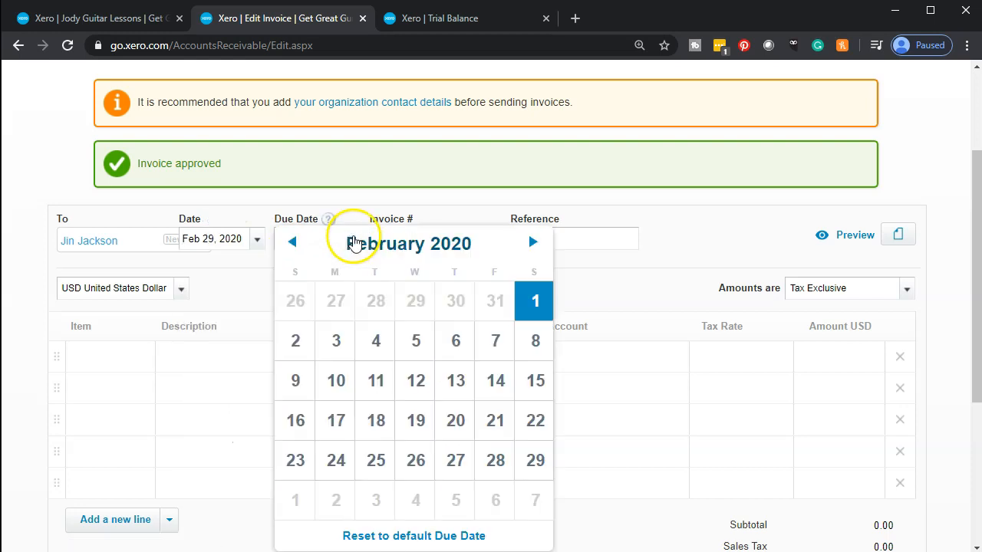
pyautogui.click(532, 242)
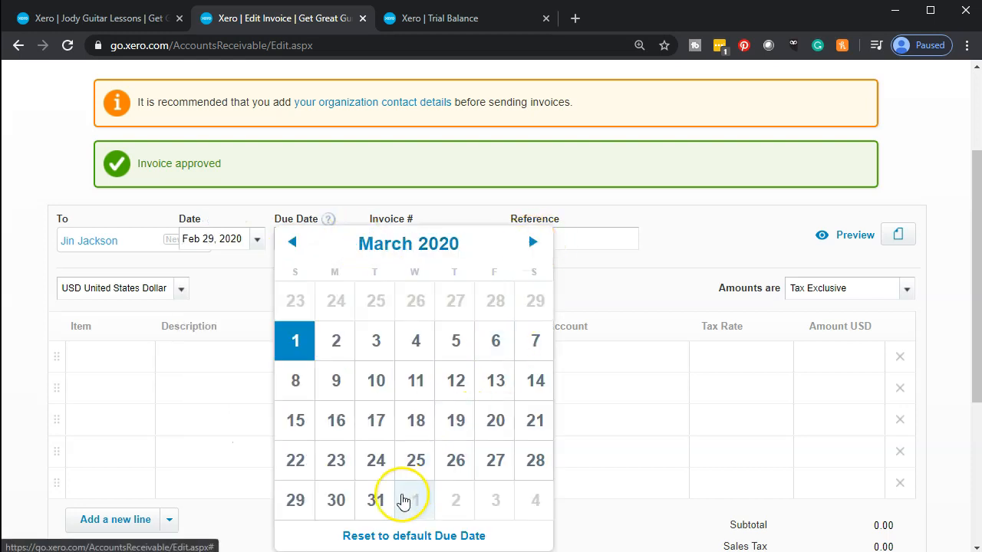
pyautogui.click(387, 502)
# Step: Bill 10 Jody Guitar Lessons on the first line, totalling 1,900.00
pyautogui.scroll(-1, 391, 495)
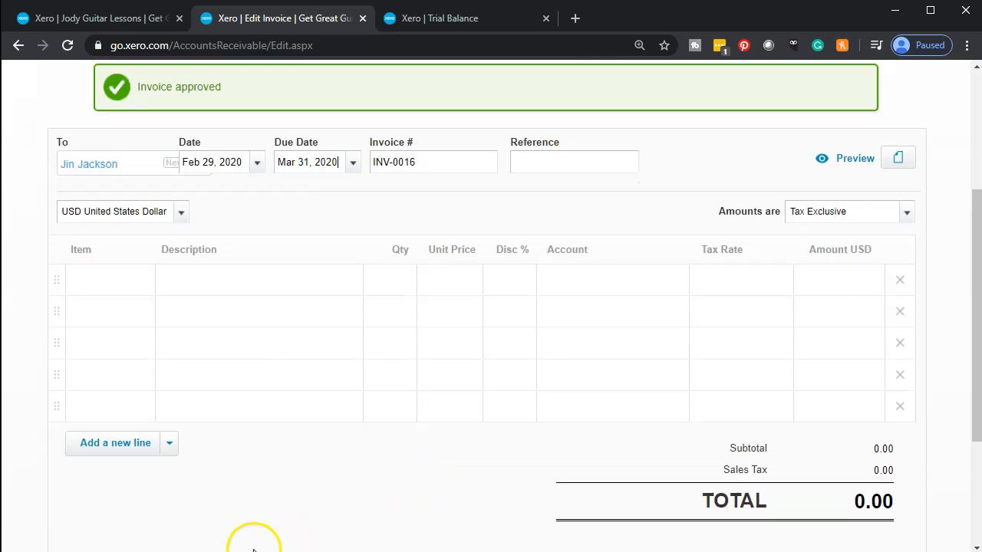
pyautogui.click(116, 282)
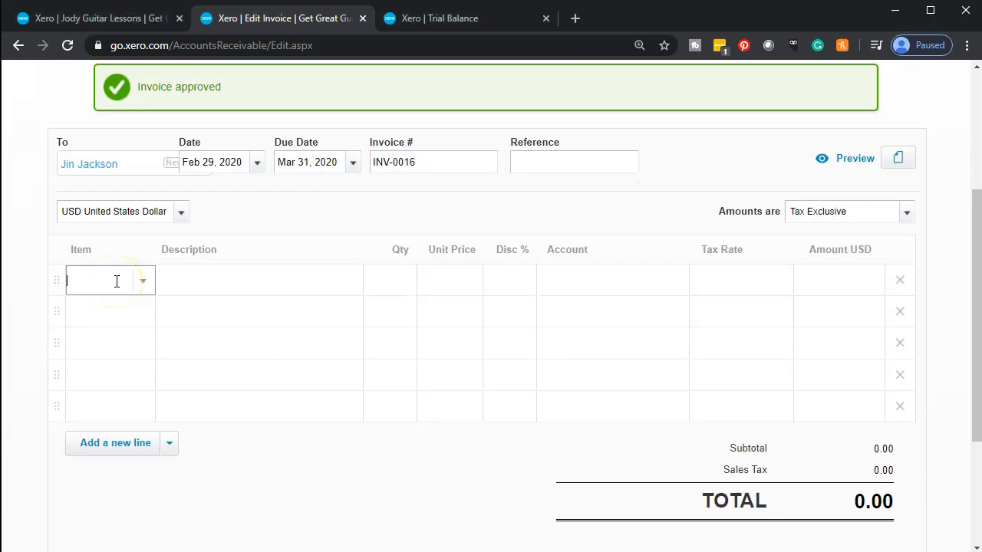
pyautogui.write('jo')
pyautogui.press('Tab')
pyautogui.press('Tab')
pyautogui.write('10')
pyautogui.press('Tab')
pyautogui.press('Tab')
pyautogui.press('Tab')
pyautogui.press('Tab')
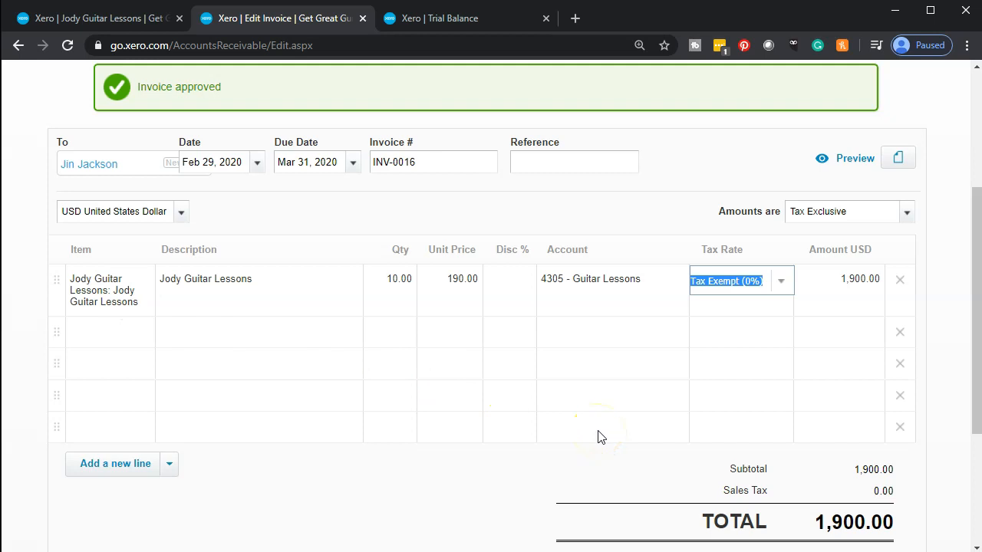
# Step: Approve INV-0016 with Approve & add another, opening blank INV-0017
pyautogui.scroll(-1, 601, 438)
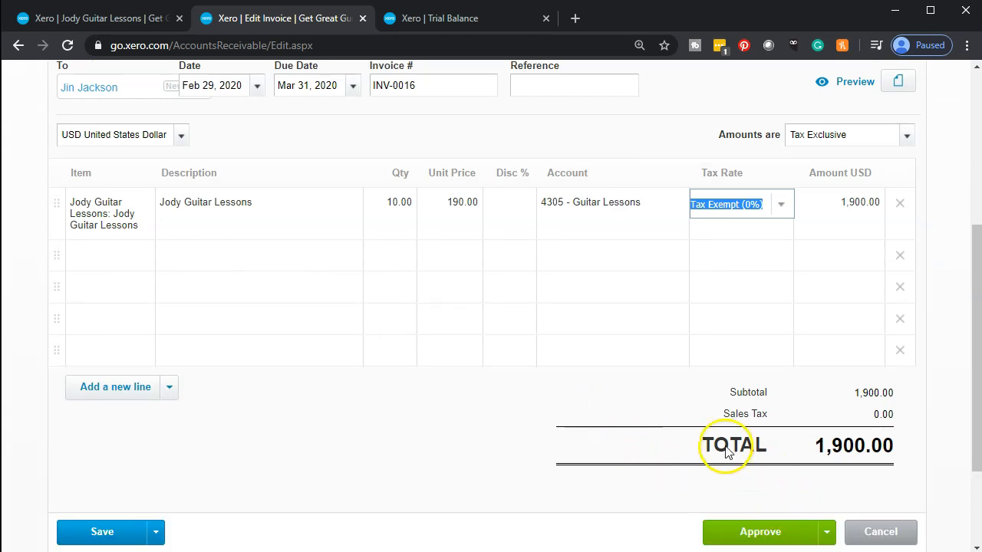
pyautogui.scroll(-1, 724, 442)
pyautogui.click(827, 460)
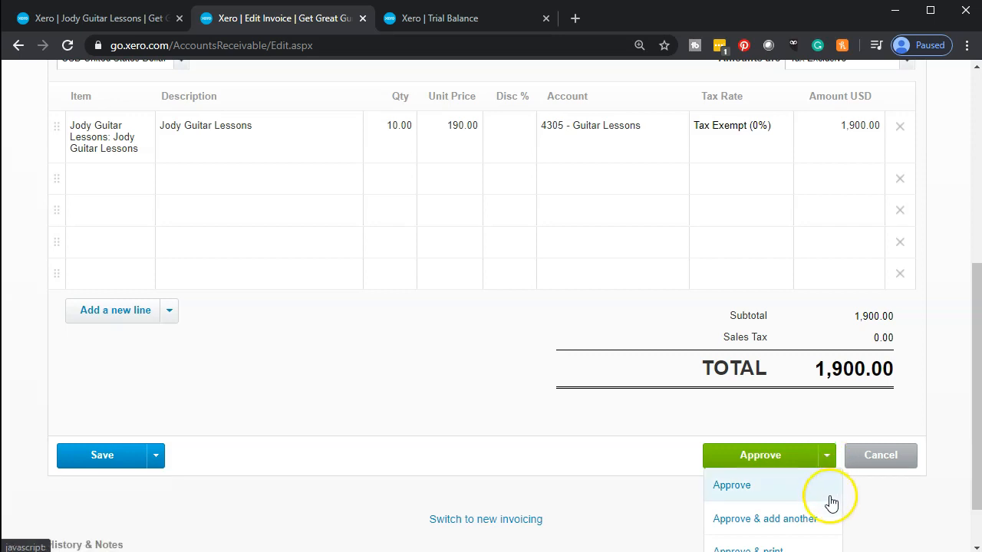
pyautogui.click(826, 522)
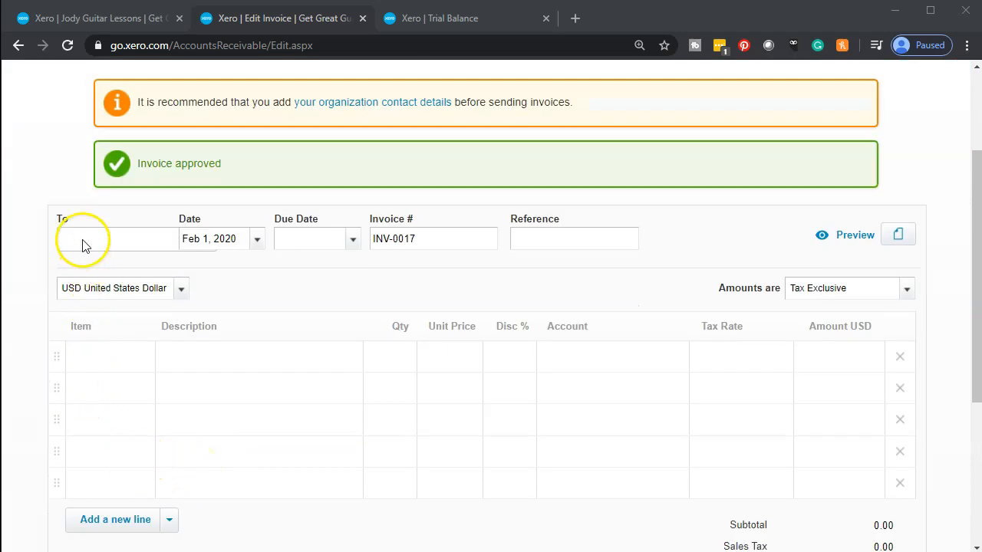
# Step: Address INV-0017 to the suggested customer, dated Feb 29, 2020 and due Mar 31, 2020
pyautogui.click(127, 239)
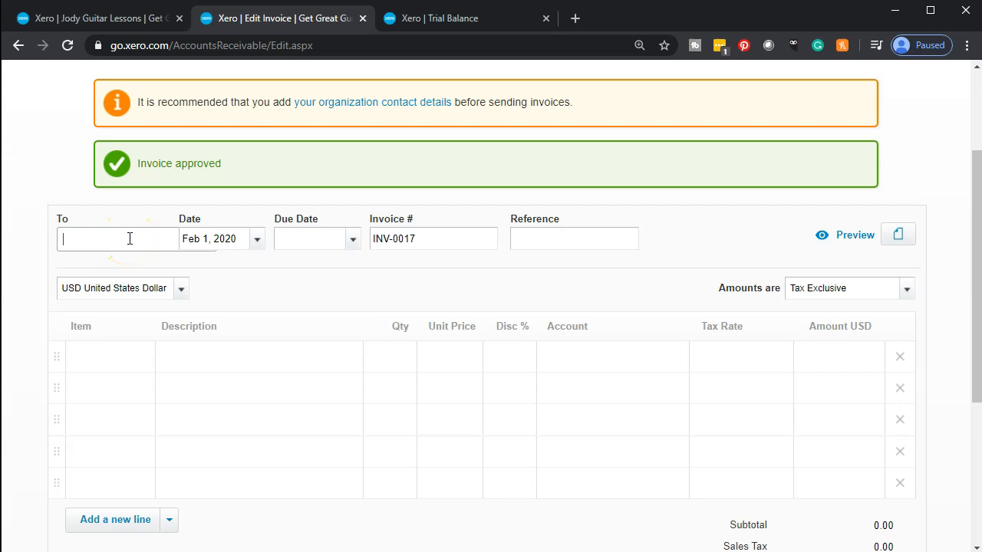
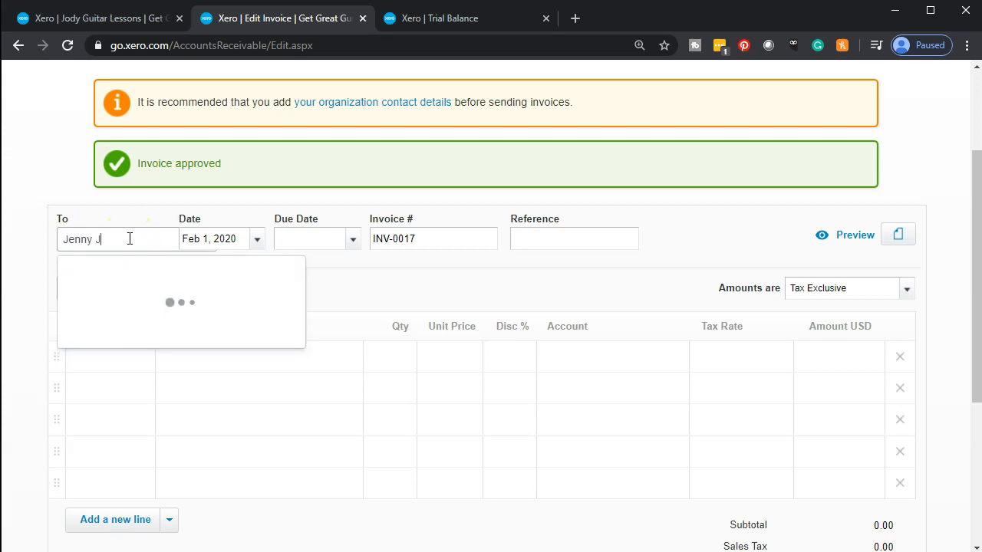
pyautogui.press('Tab')
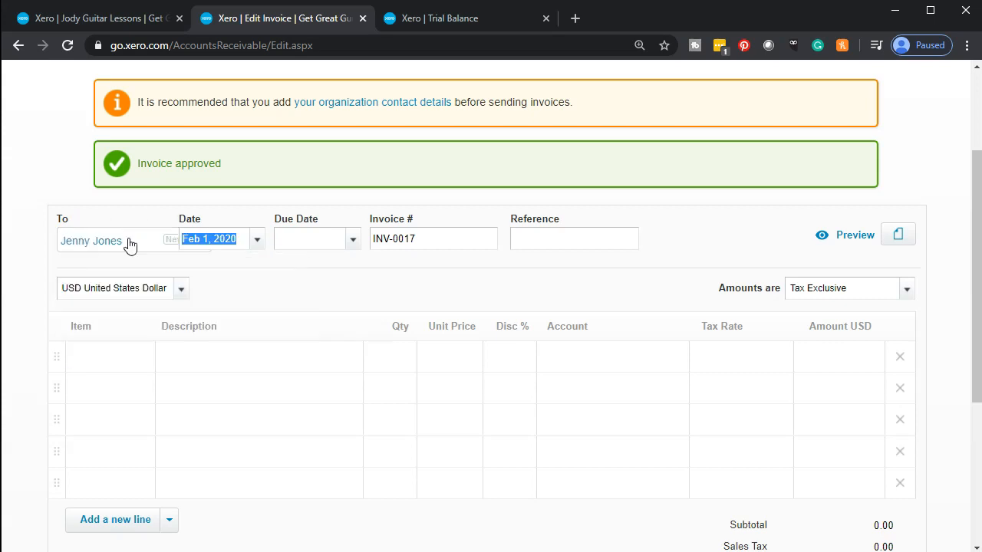
pyautogui.click(257, 242)
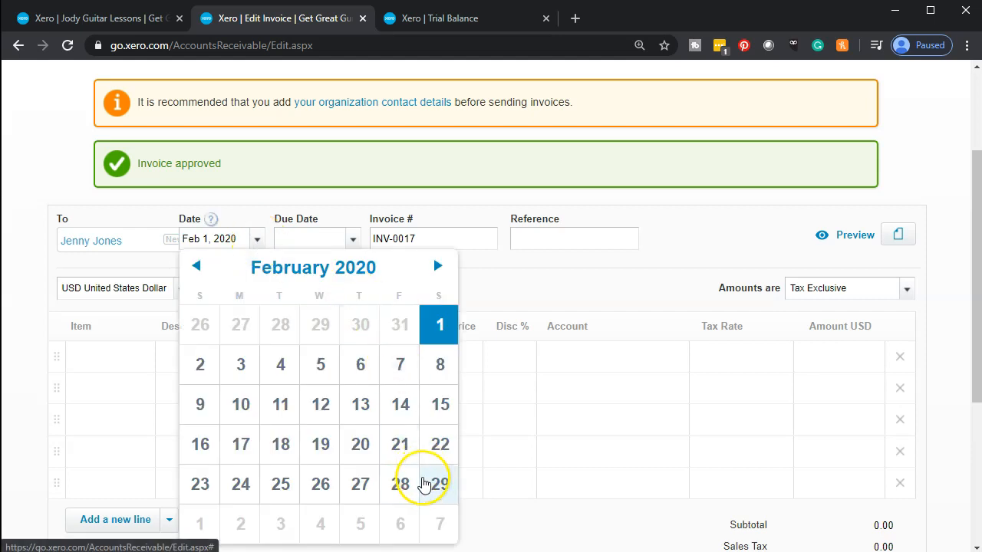
pyautogui.click(432, 486)
pyautogui.click(352, 240)
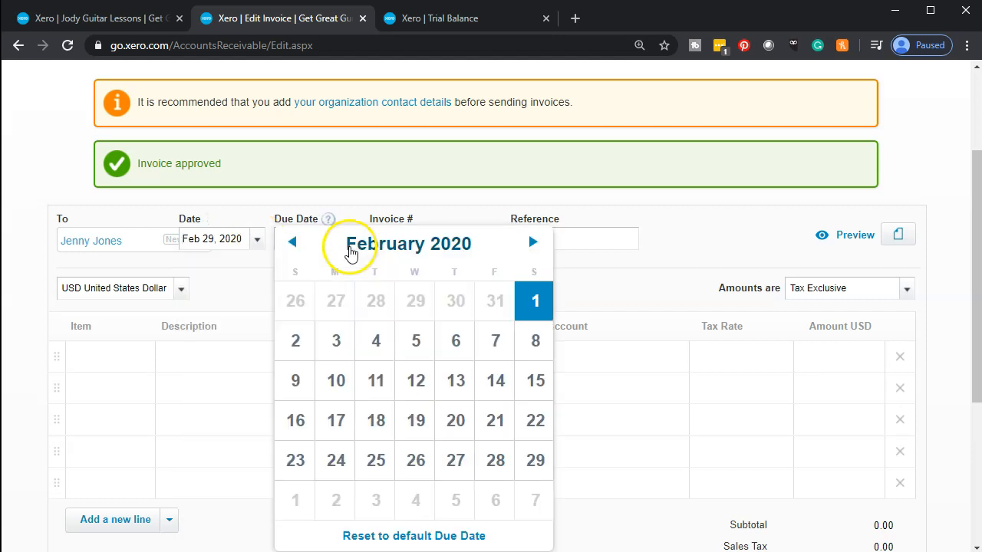
pyautogui.click(529, 243)
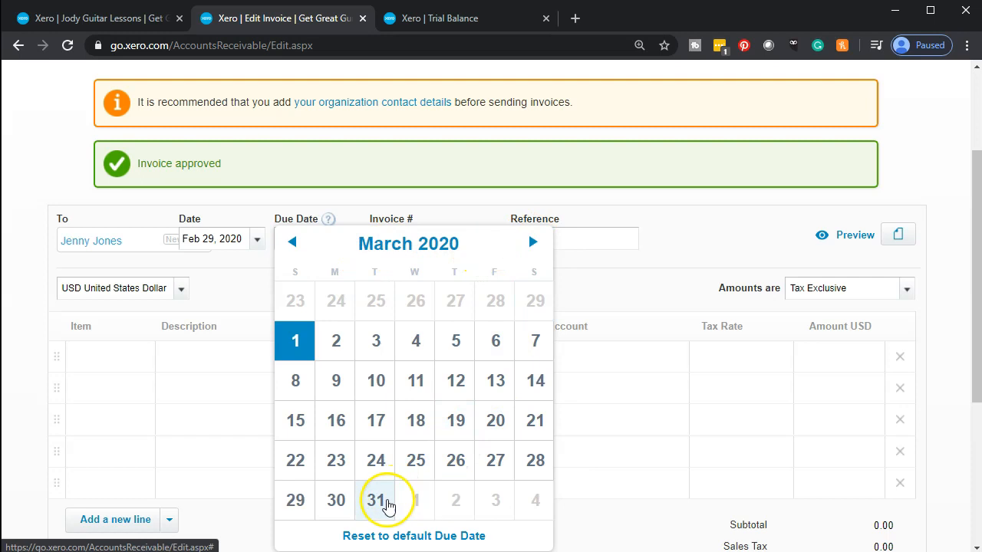
pyautogui.click(376, 500)
# Step: Begin creating a new item from the first line's Item list
pyautogui.scroll(-2, 384, 465)
pyautogui.click(101, 285)
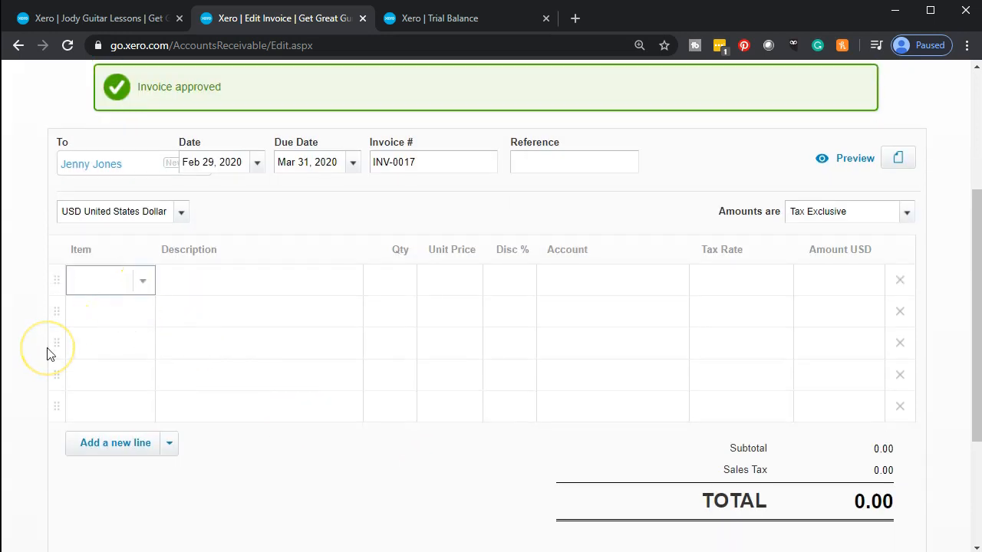
pyautogui.click(143, 284)
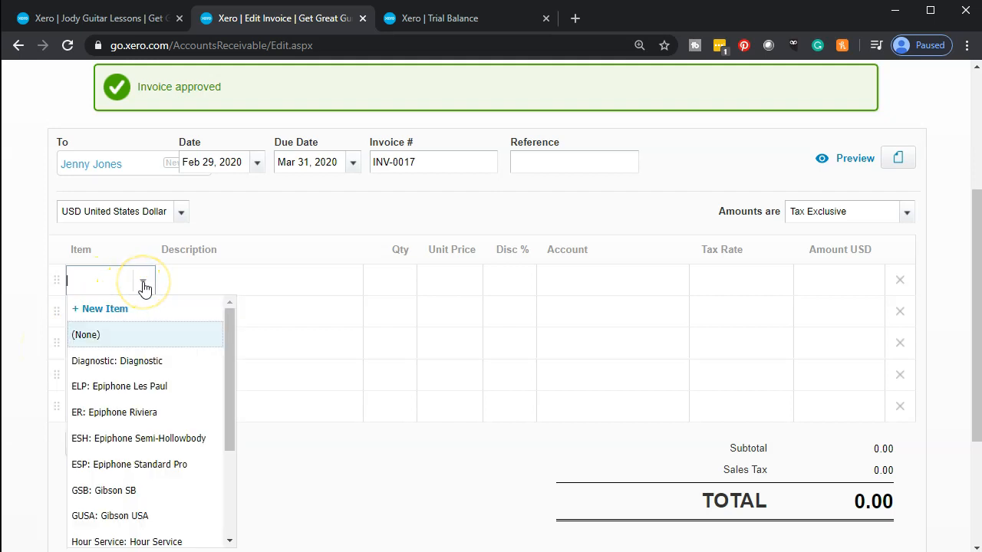
pyautogui.click(121, 310)
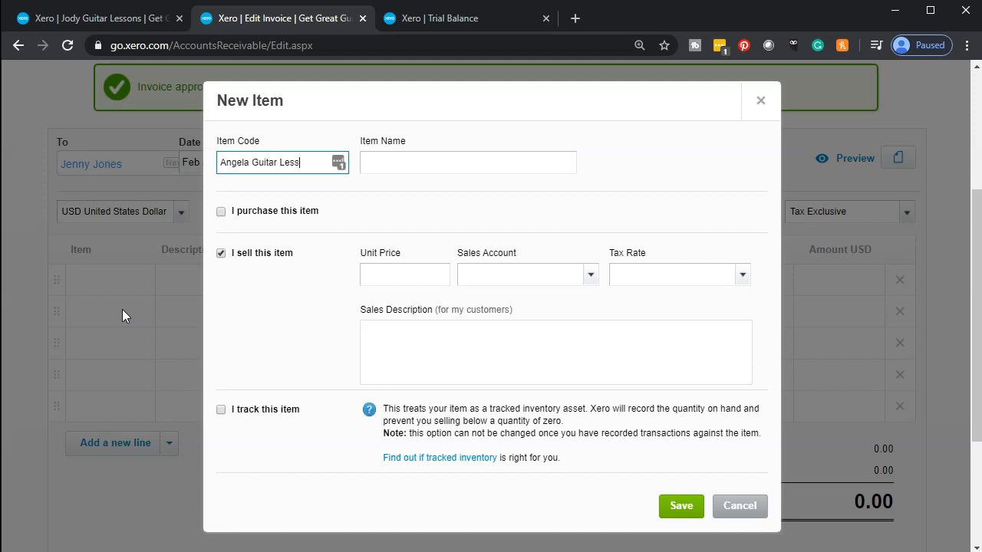
# Step: Copy the item code into the Item Name and set the unit price to 150
pyautogui.hotkey('ctrl', 'shift', 'Left')
pyautogui.hotkey('ctrl', 'shift', 'Left')
pyautogui.hotkey('ctrl', 'shift', 'Left')
pyautogui.hotkey('ctrl', 'c')
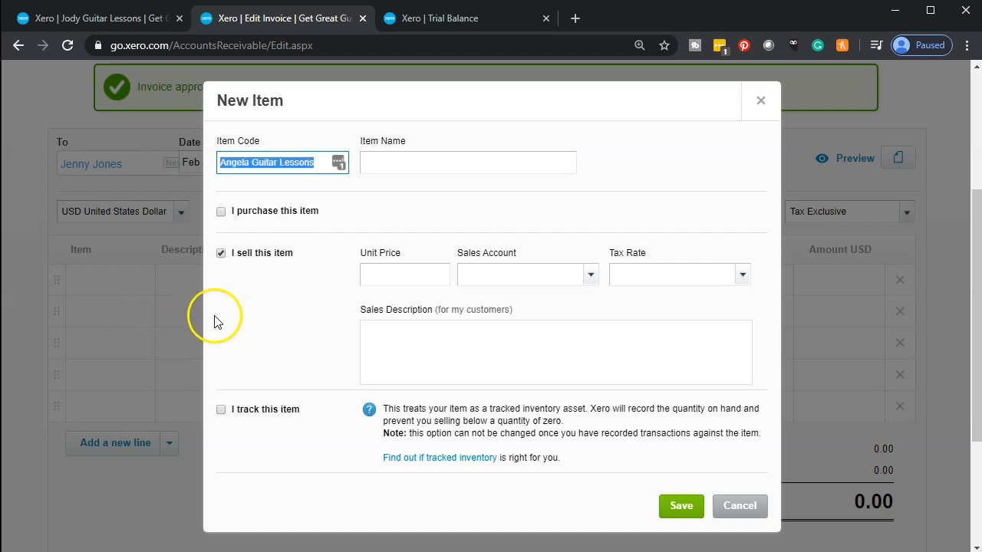
pyautogui.click(407, 162)
pyautogui.hotkey('ctrl', 'v')
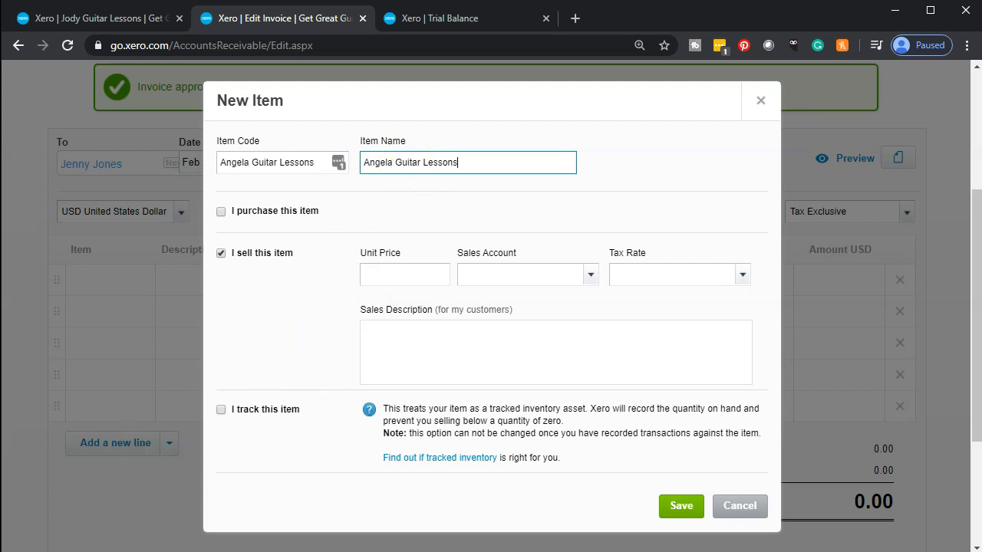
pyautogui.click(428, 274)
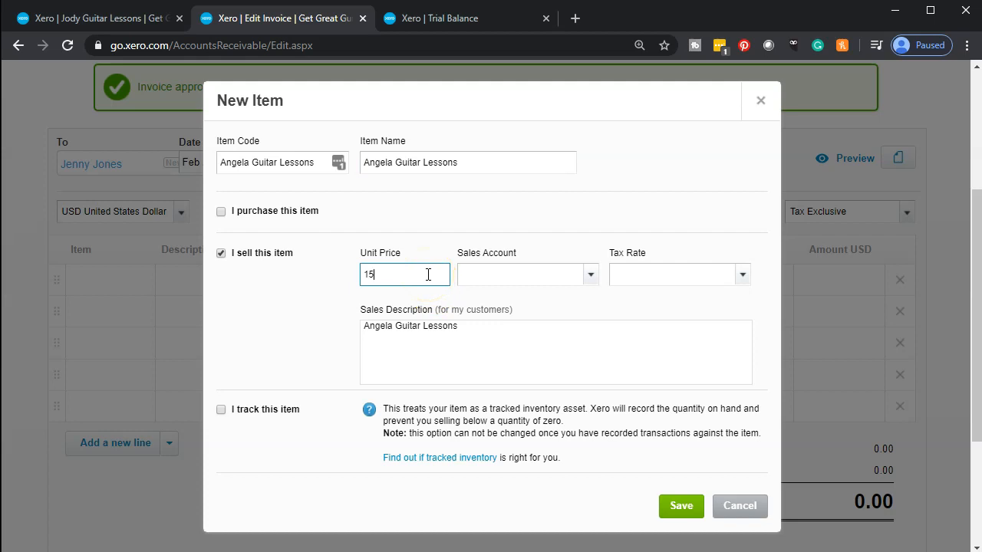
pyautogui.press('Tab')
# Step: Post the item to 4305 - Guitar Lessons with Tax on Purchases (0%) and save it
pyautogui.click(491, 274)
pyautogui.click(592, 276)
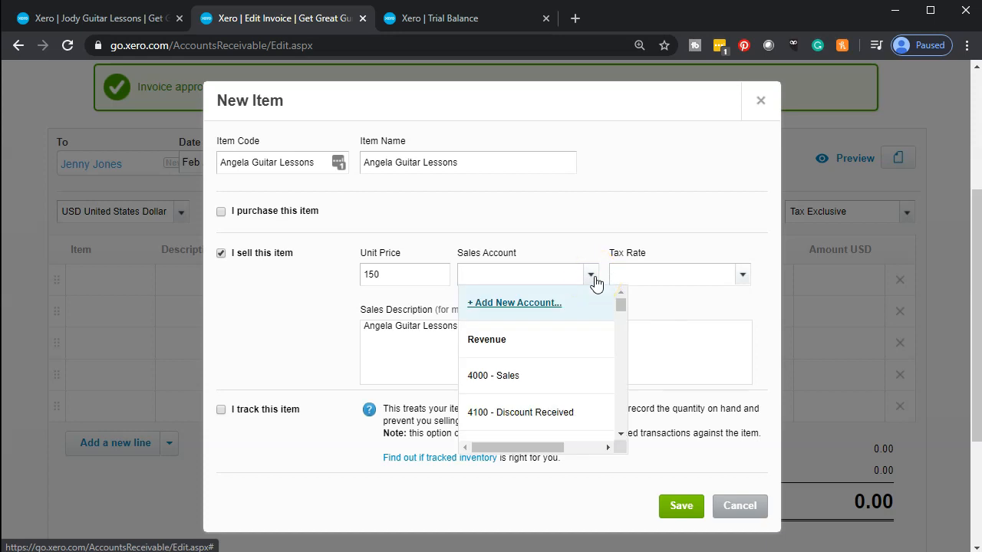
pyautogui.write('g')
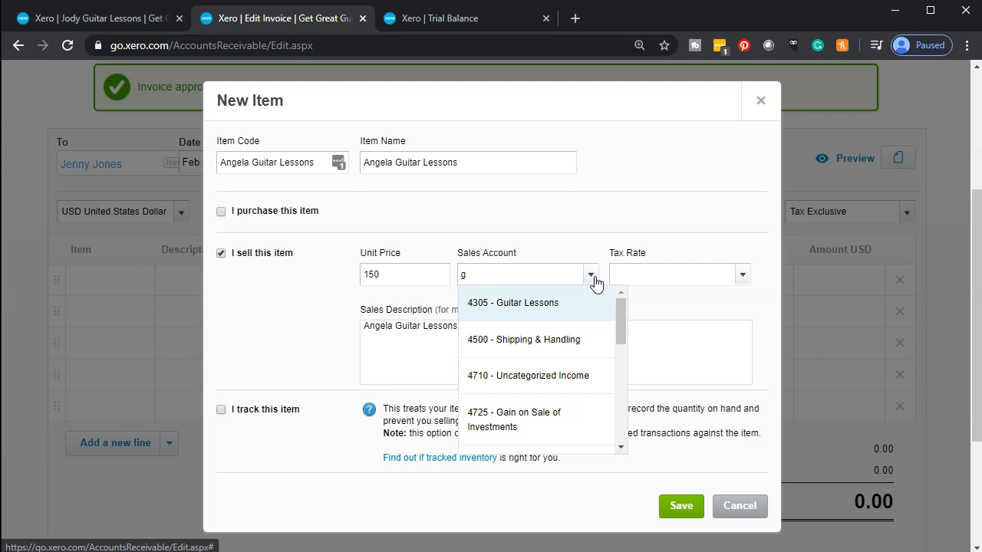
pyautogui.write('uit')
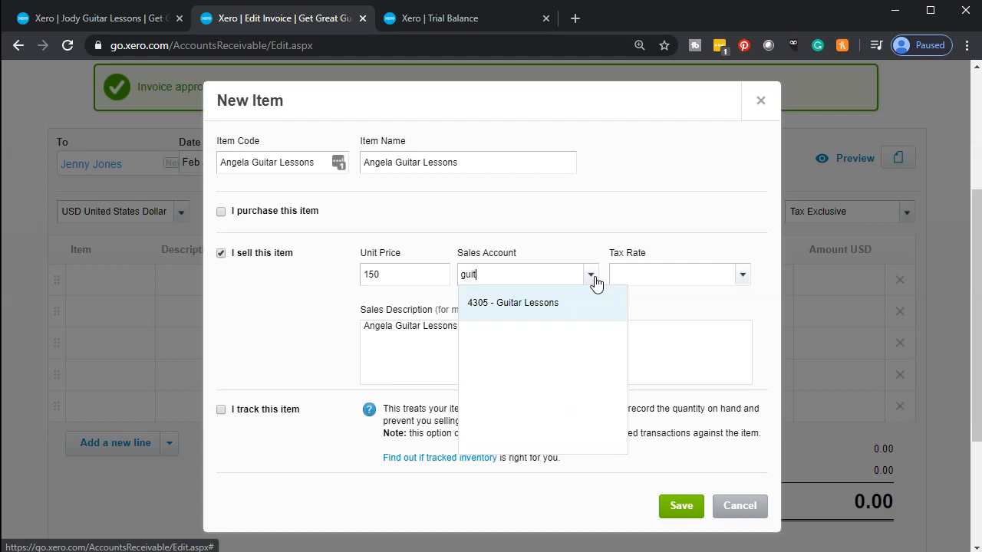
pyautogui.press('Tab')
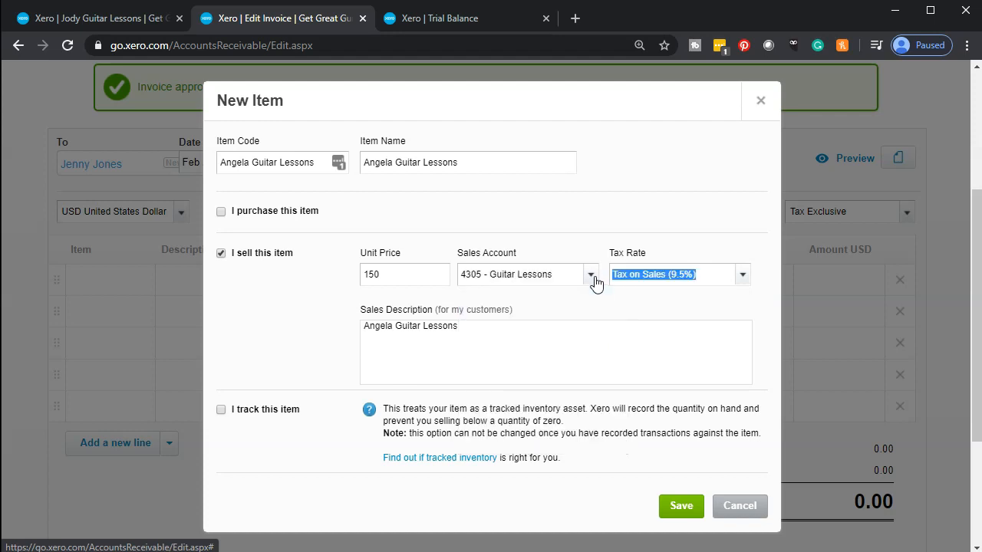
pyautogui.click(745, 274)
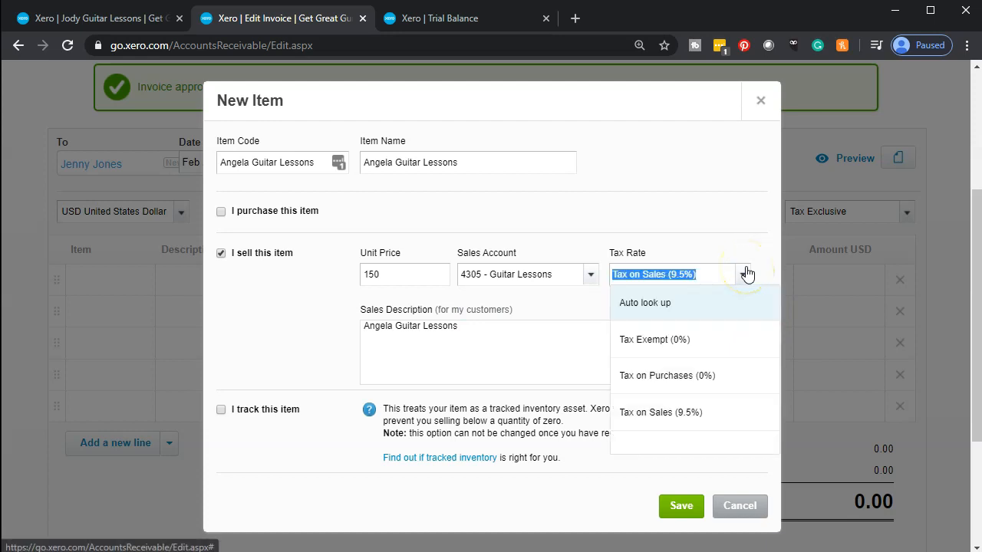
pyautogui.click(689, 376)
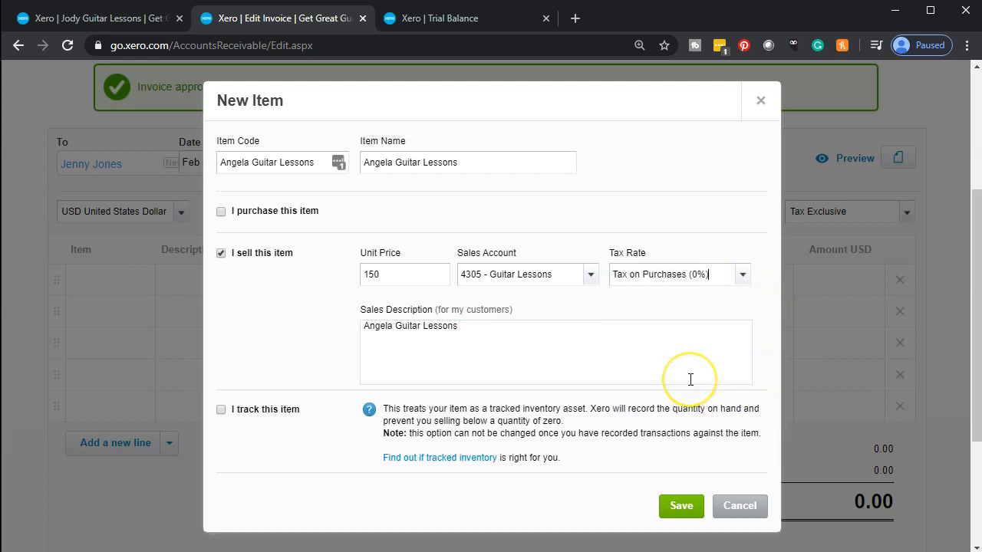
pyautogui.click(687, 505)
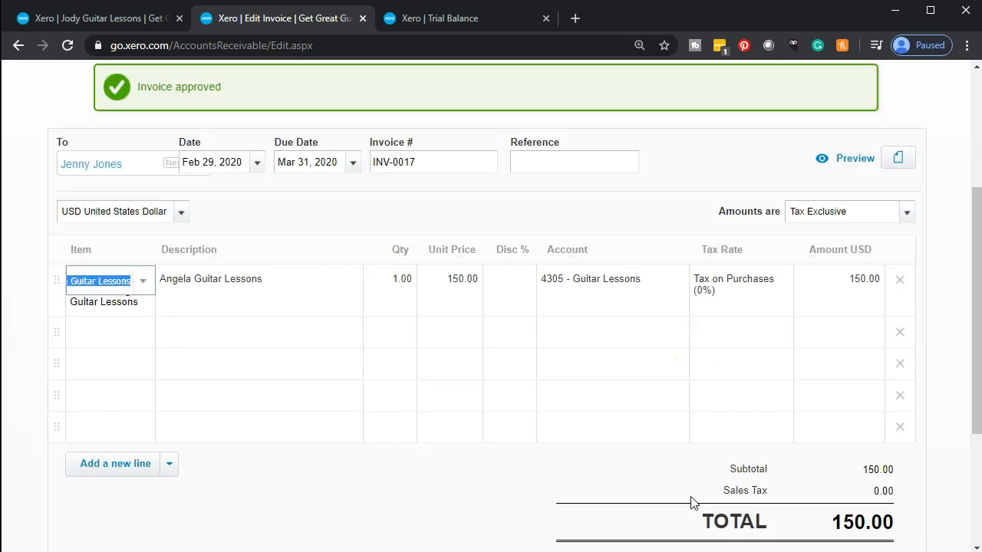
# Step: Set the guitar-lessons line quantity to 7, totalling 1,050.00
pyautogui.press('Tab')
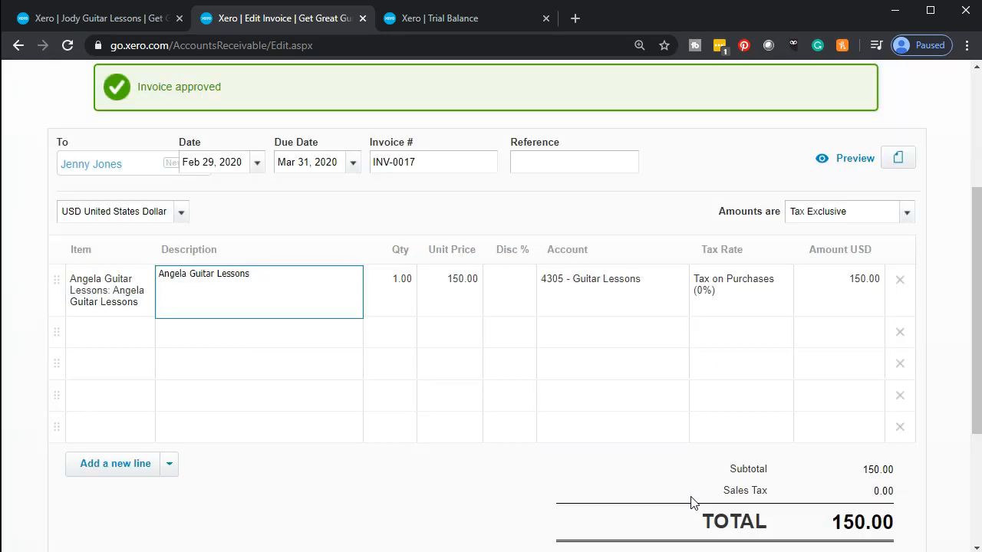
pyautogui.press('Tab')
pyautogui.write('7')
pyautogui.press('Tab')
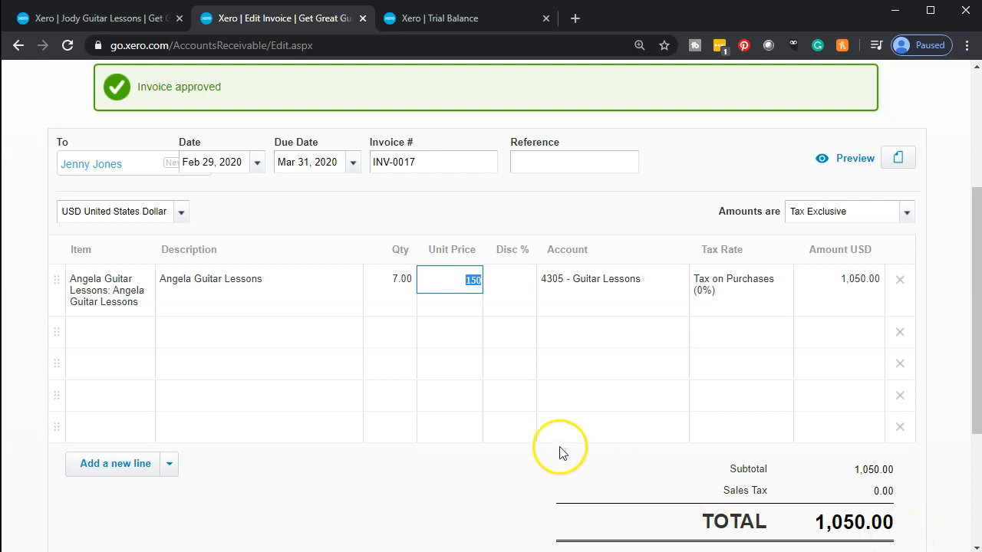
# Step: Approve INV-0017 with Approve & add another, opening blank INV-0018
pyautogui.scroll(-1, 552, 450)
pyautogui.scroll(-2, 721, 468)
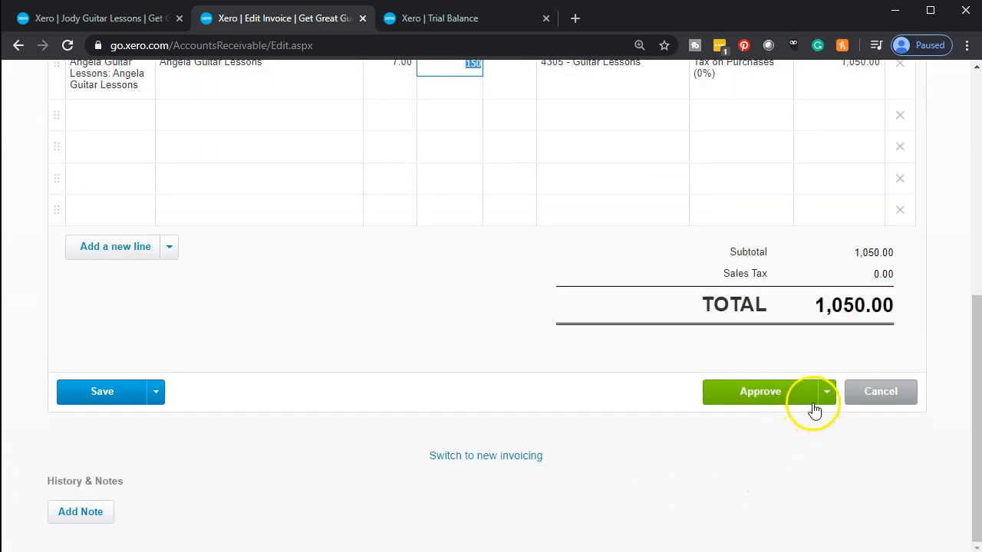
pyautogui.click(820, 397)
pyautogui.scroll(-3, 767, 399)
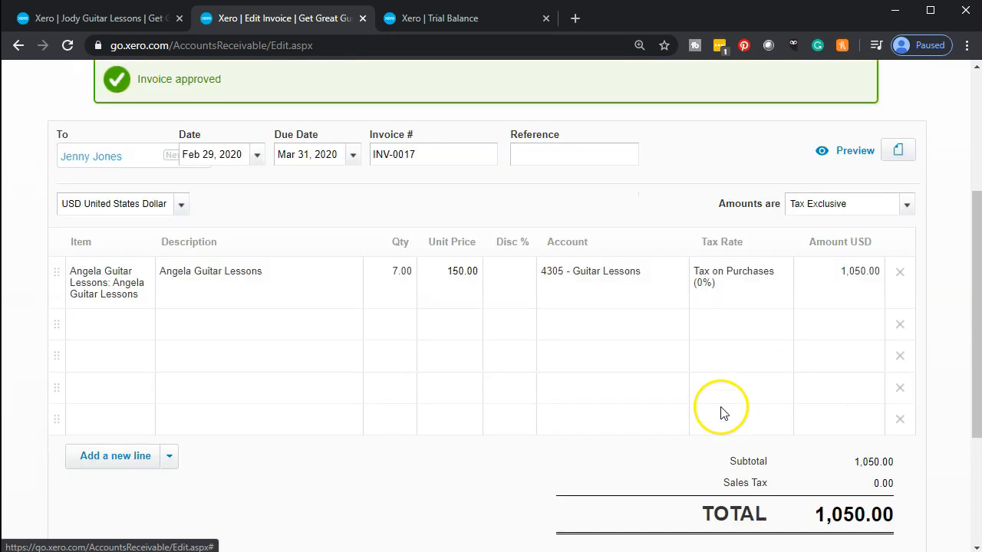
pyautogui.click(826, 429)
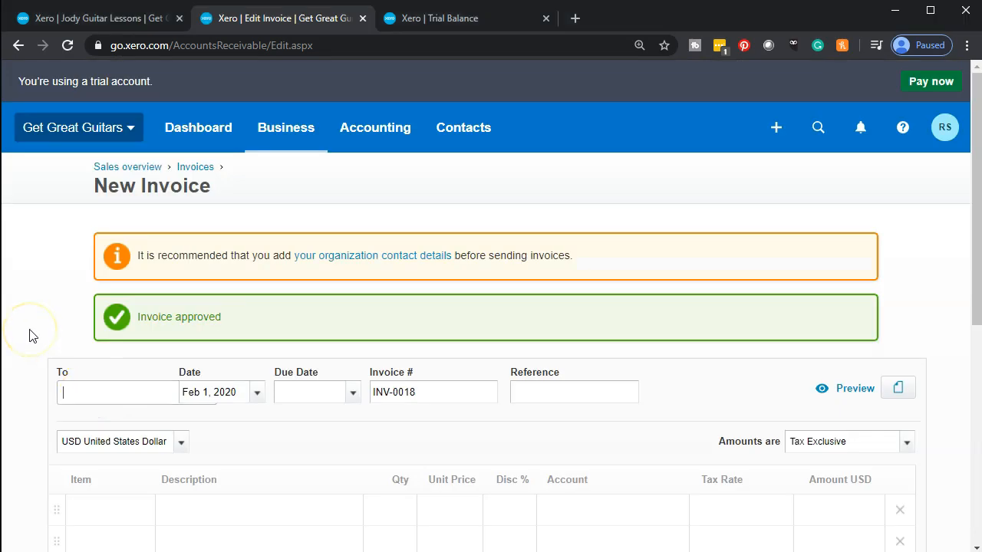
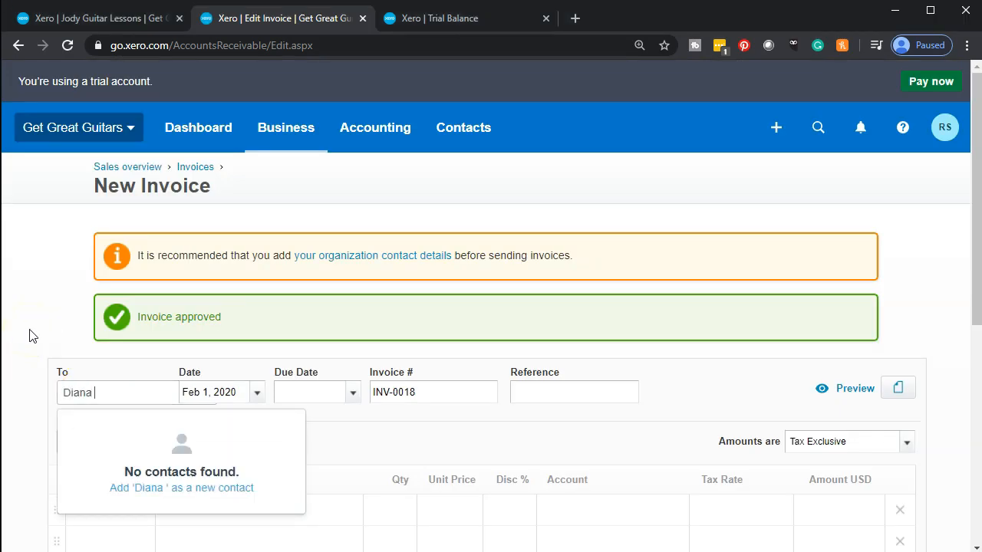
# Step: Address INV-0018 to the customer, dated Feb 29, 2020 and due Mar 31, 2020
pyautogui.press('Tab')
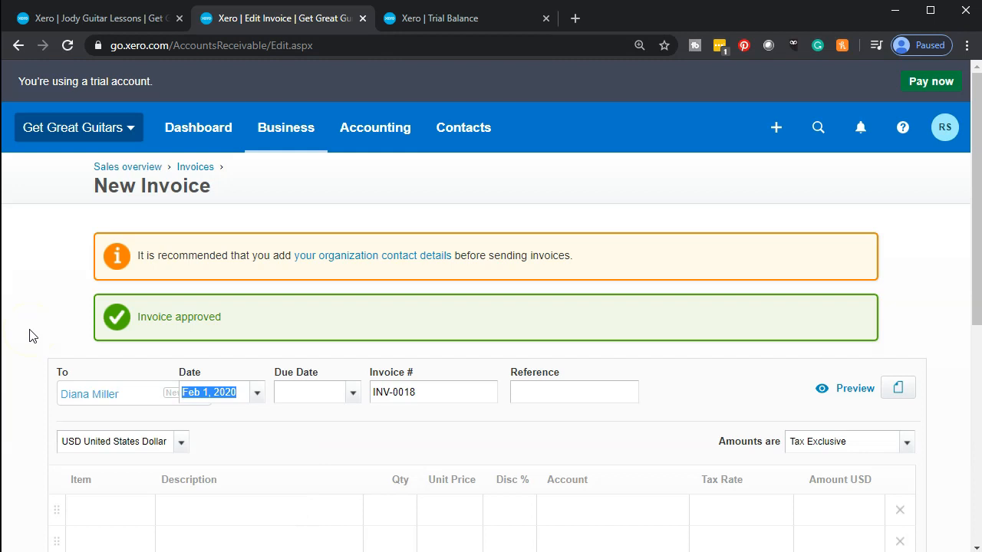
pyautogui.scroll(-1, 30, 335)
pyautogui.click(258, 315)
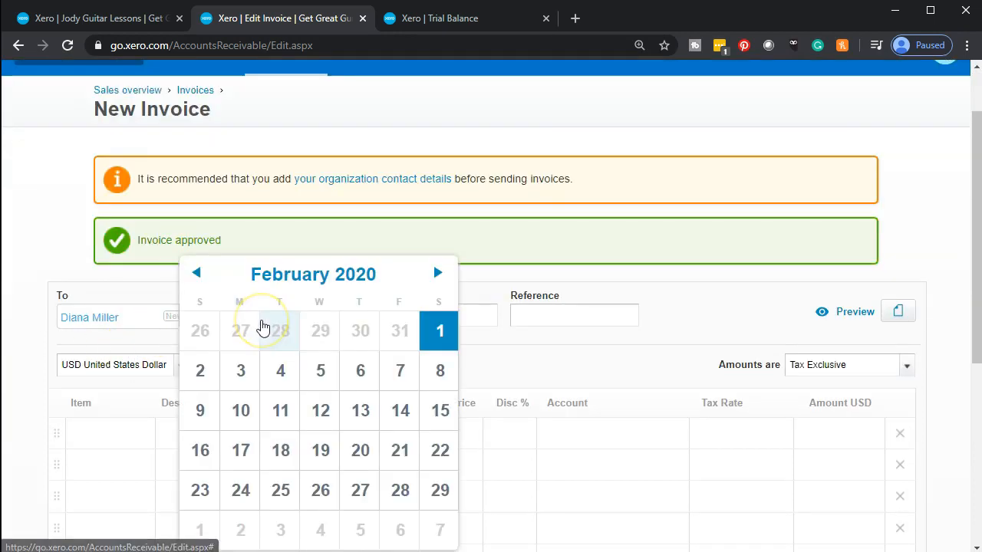
pyautogui.click(437, 491)
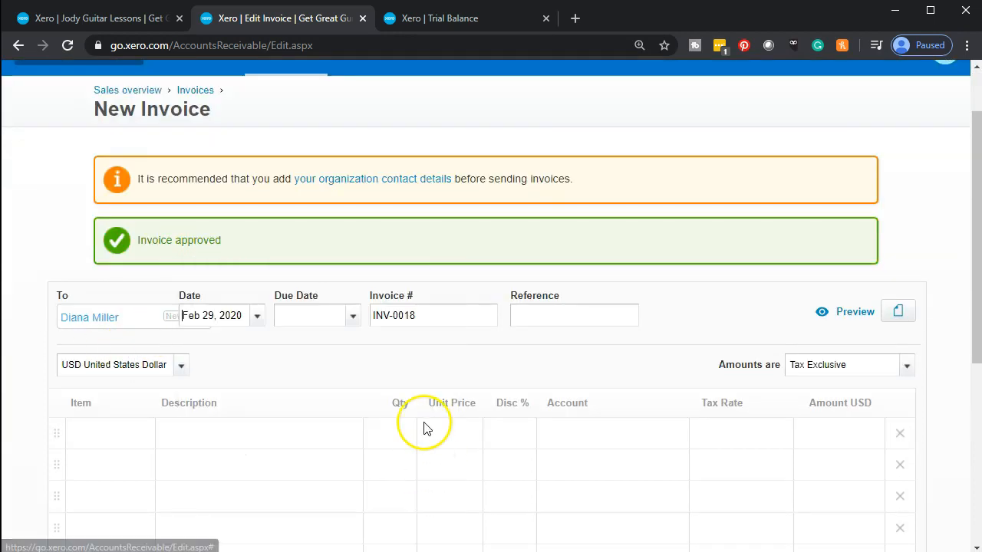
pyautogui.click(353, 315)
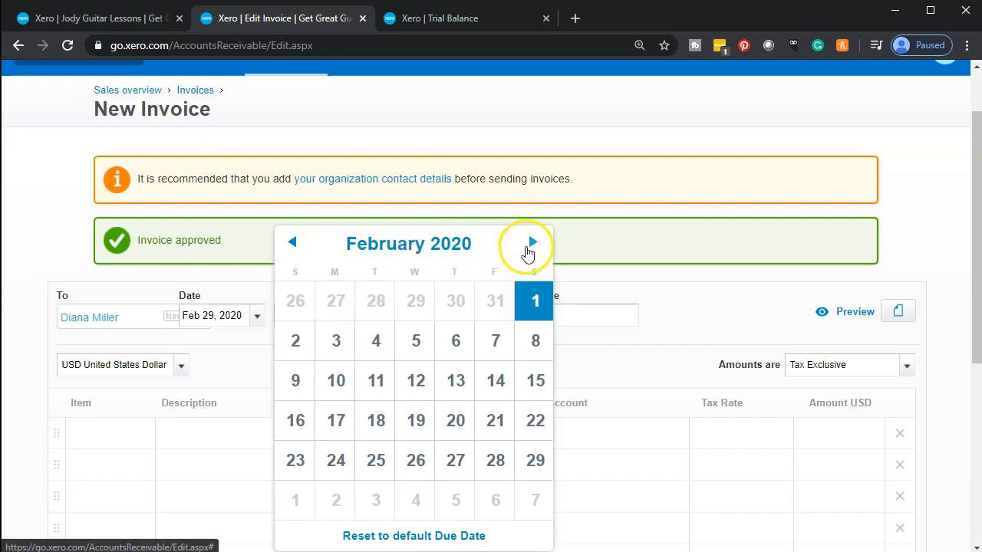
pyautogui.click(528, 253)
pyautogui.click(377, 505)
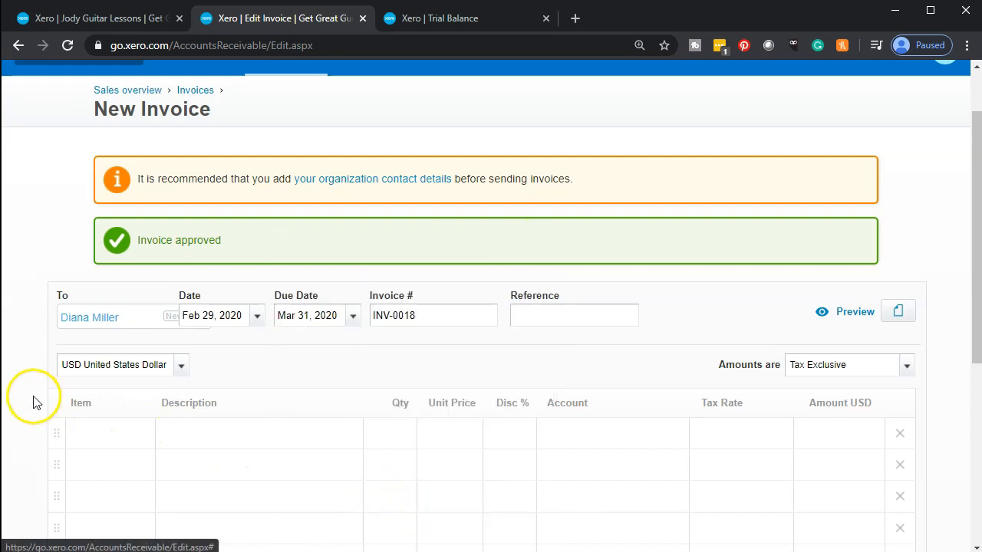
# Step: Bill 6 Angela Guitar Lessons at 150.00 each, totalling 900.00
pyautogui.scroll(-2, 33, 402)
pyautogui.click(120, 273)
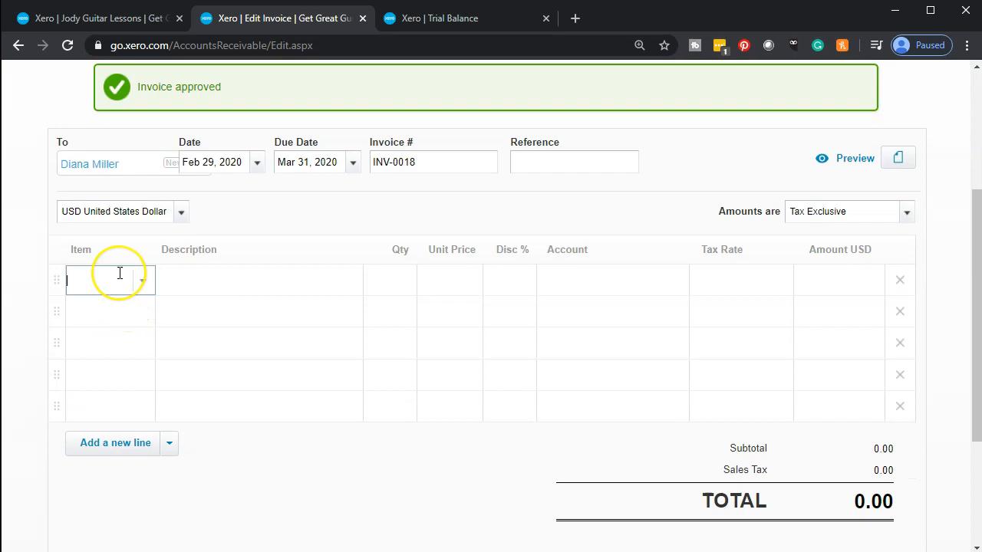
pyautogui.write('Angel')
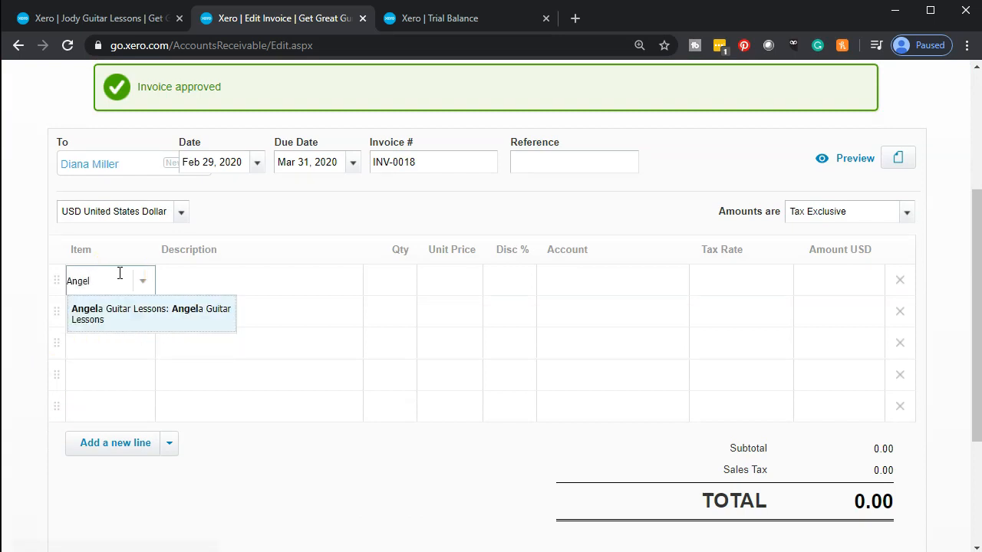
pyautogui.press('Tab')
pyautogui.press('Tab')
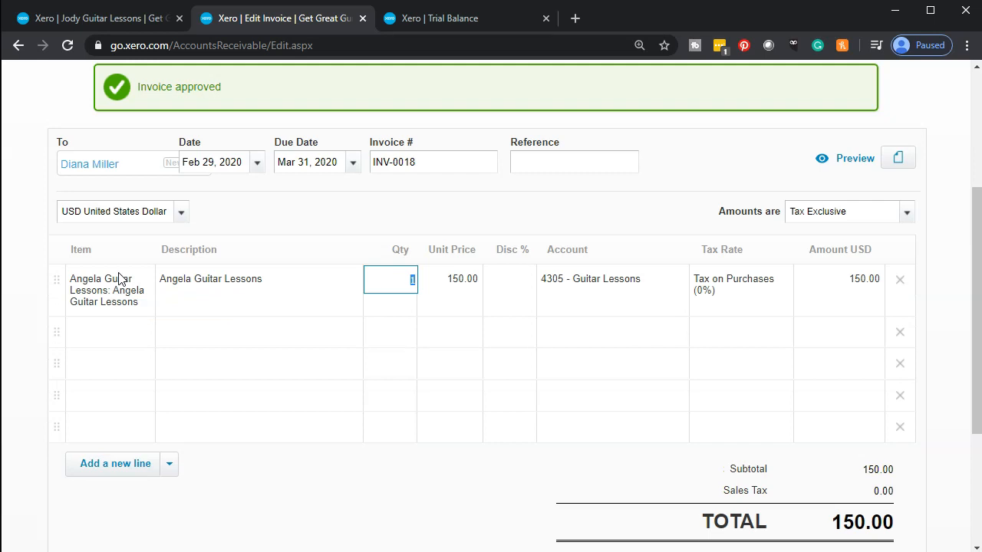
pyautogui.press('Tab')
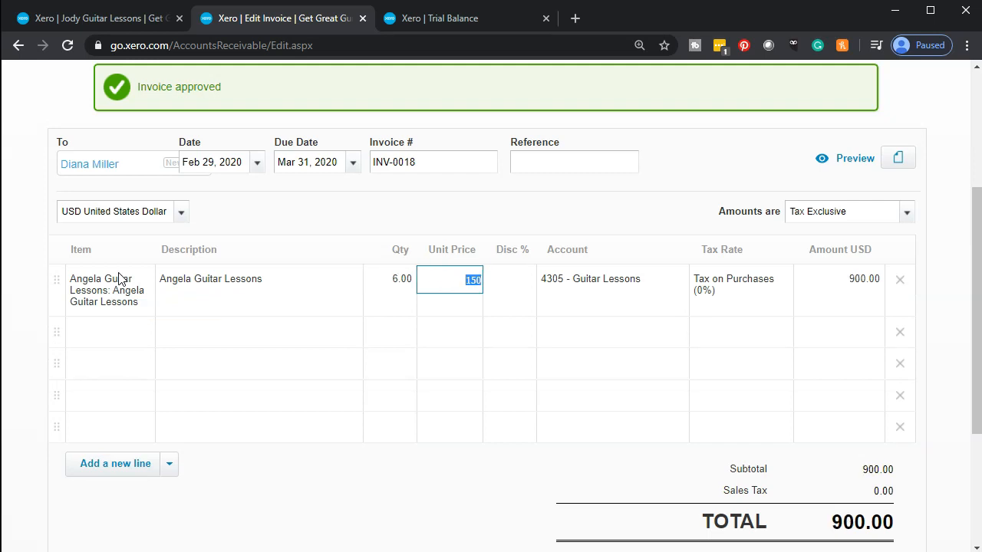
# Step: Approve INV-0018 with Approve & add another to start the next invoice
pyautogui.scroll(-1, 117, 281)
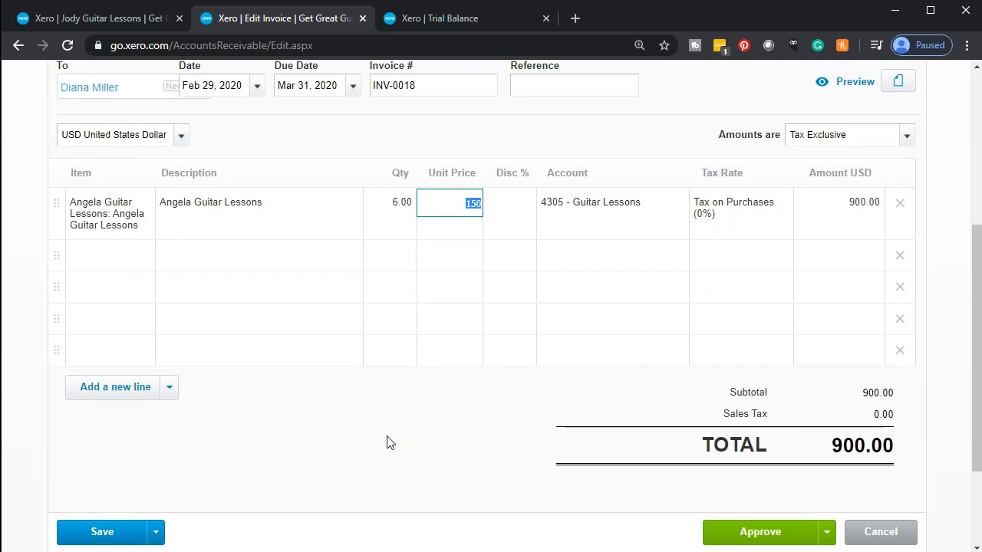
pyautogui.scroll(-1, 388, 443)
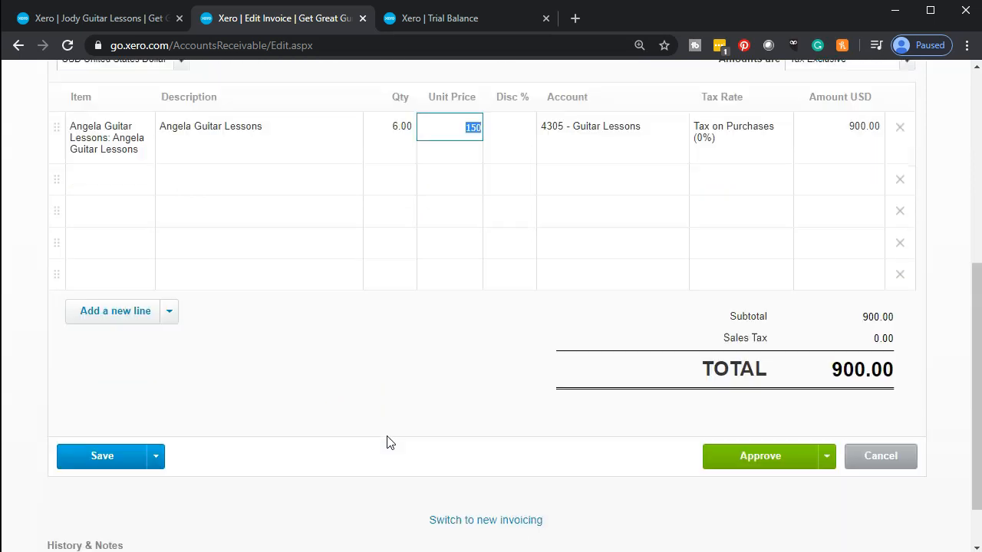
pyautogui.click(829, 458)
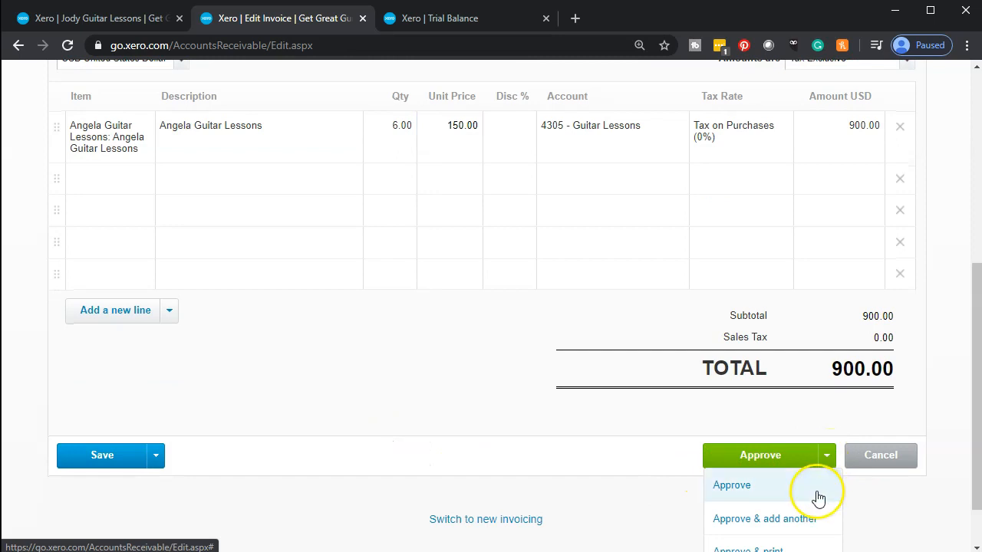
pyautogui.click(811, 518)
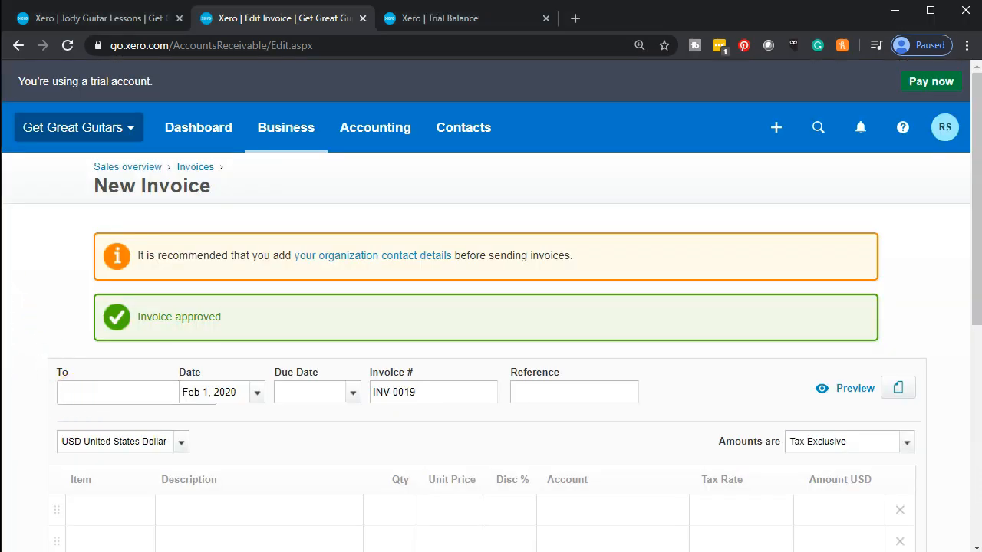
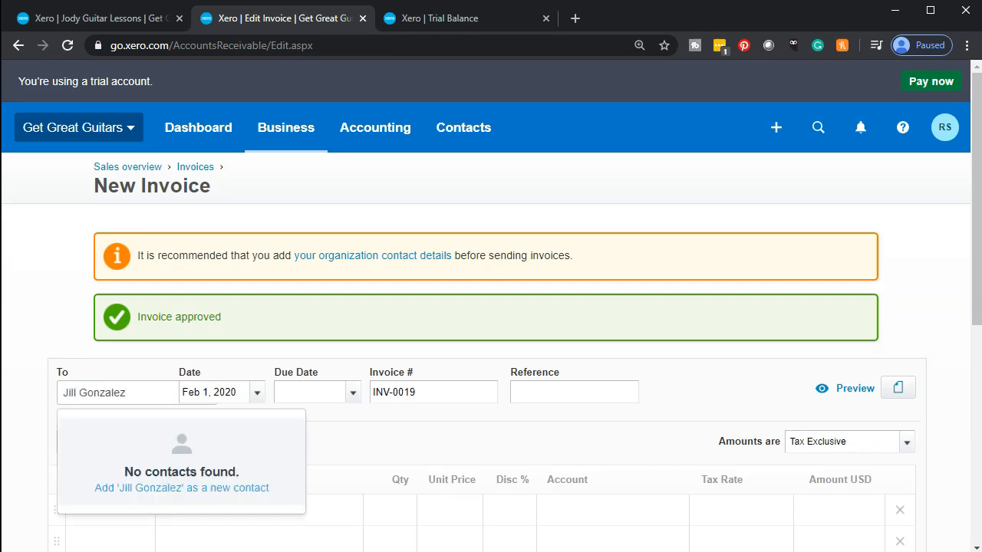
# Step: Add the customer as a new contact, dated Feb 29, 2020 and due Mar 31, 2020
pyautogui.press('Tab')
pyautogui.click(259, 392)
pyautogui.click(439, 326)
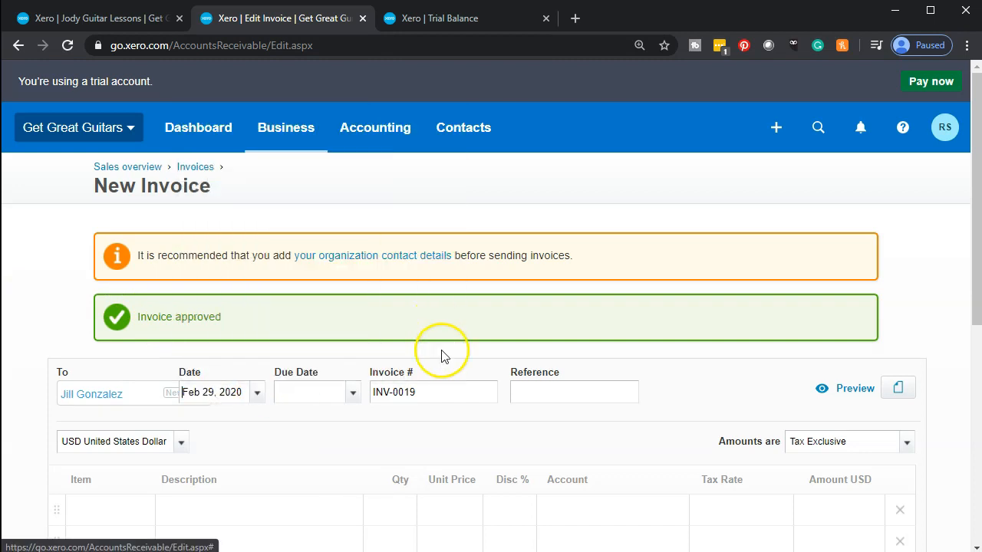
pyautogui.click(355, 401)
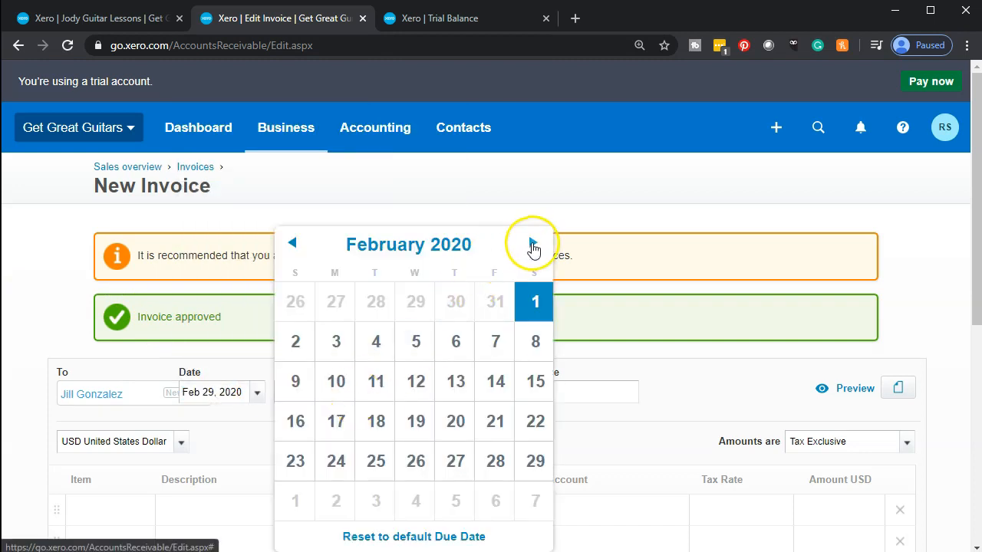
pyautogui.click(533, 243)
pyautogui.click(376, 503)
# Step: Bill 9 Angela Guitar Lessons at 150.00 (1,350.00) and bring up the approval options
pyautogui.scroll(-2, 213, 412)
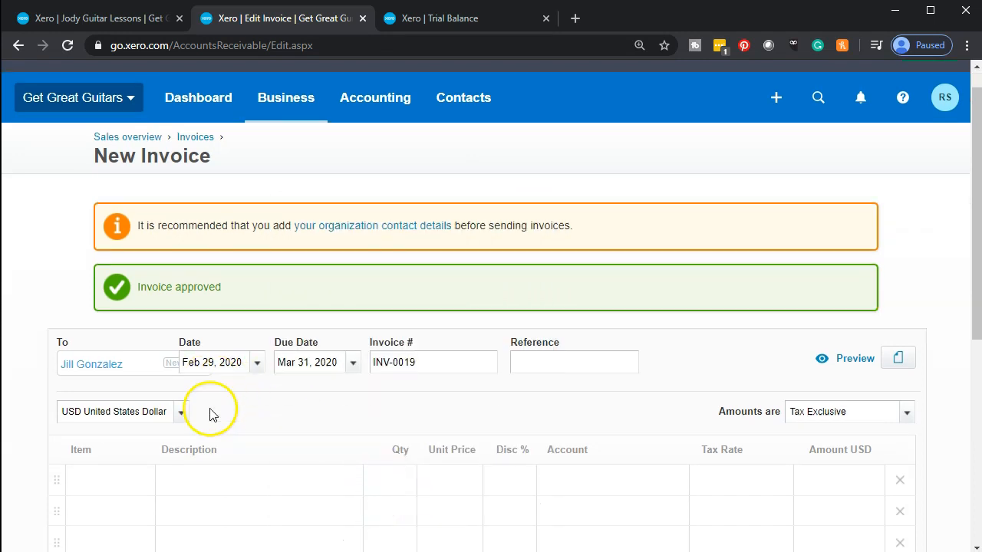
pyautogui.click(104, 359)
pyautogui.write('Ange')
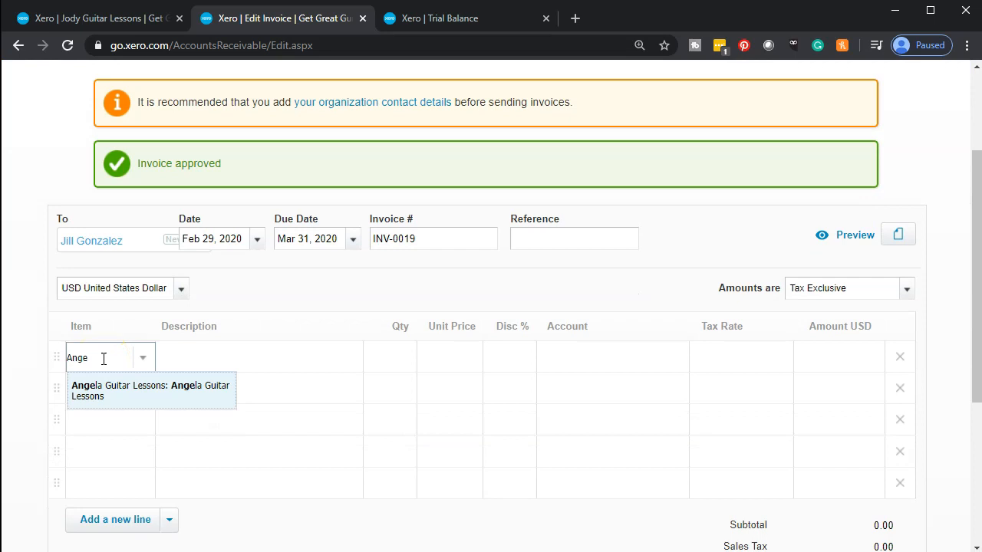
pyautogui.press('Tab')
pyautogui.press('Tab')
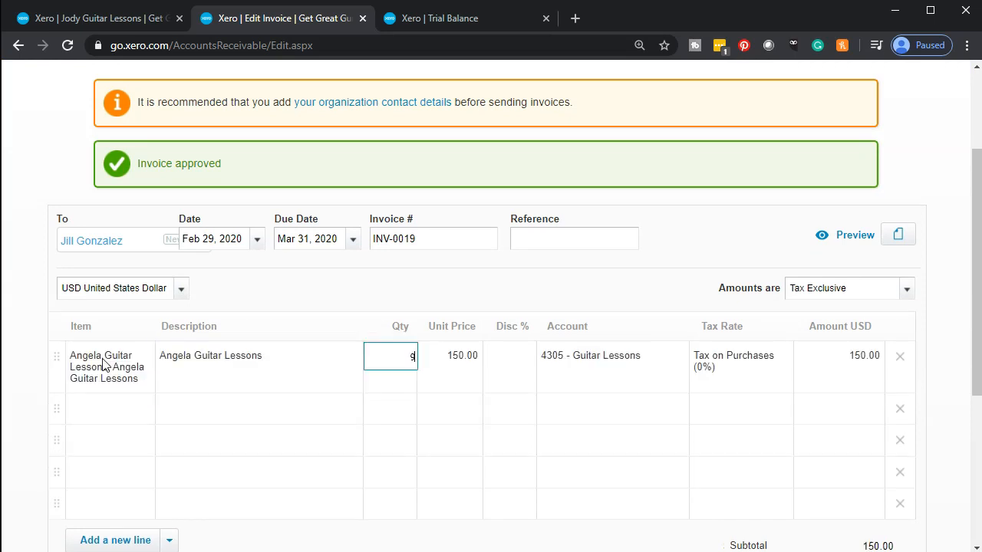
pyautogui.press('Tab')
pyautogui.press('Tab')
pyautogui.press('Tab')
pyautogui.press('Tab')
pyautogui.scroll(-1, 277, 383)
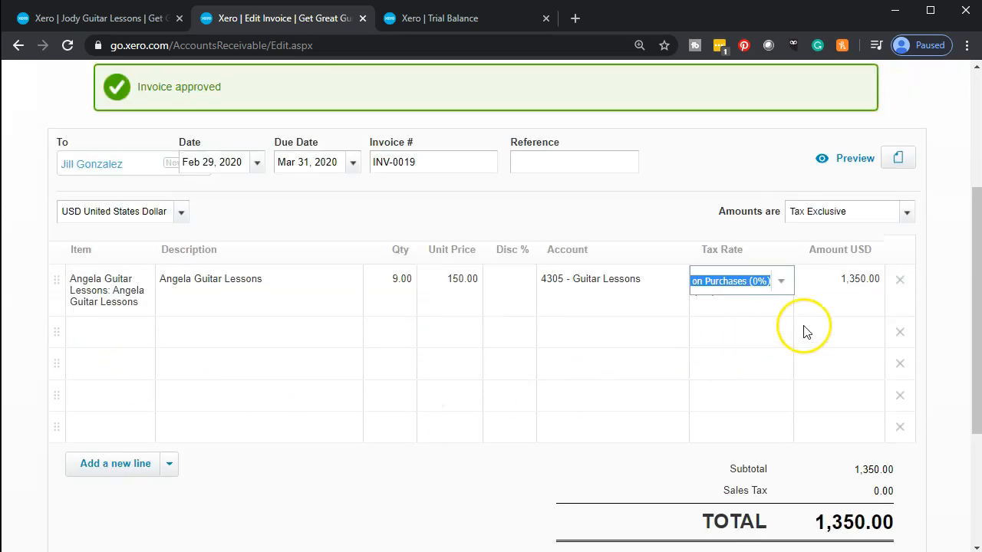
pyautogui.scroll(-1, 120, 527)
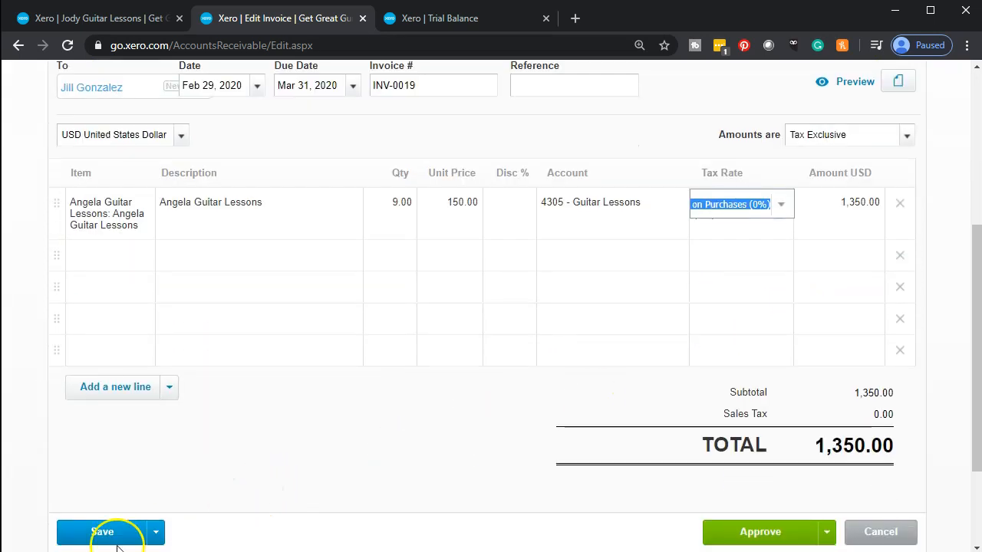
pyautogui.scroll(-1, 300, 424)
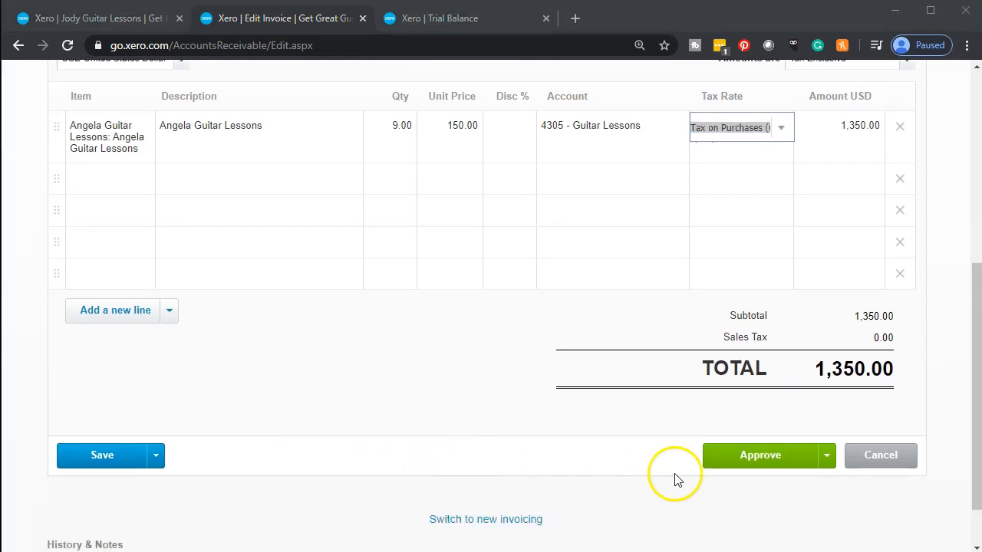
pyautogui.click(828, 460)
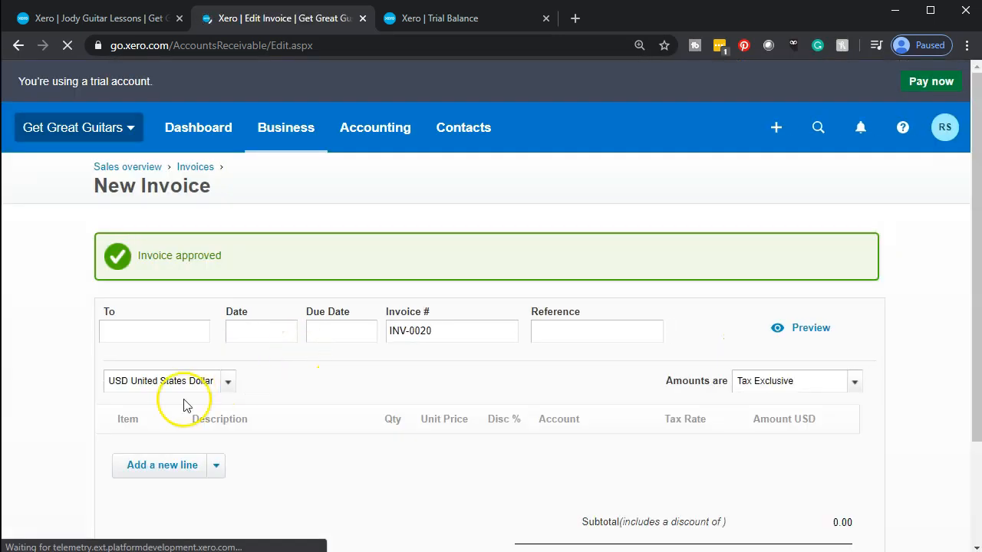
# Step: Enter a new customer's name in the To field of INV-0020 as a new contact
pyautogui.scroll(-2, 61, 377)
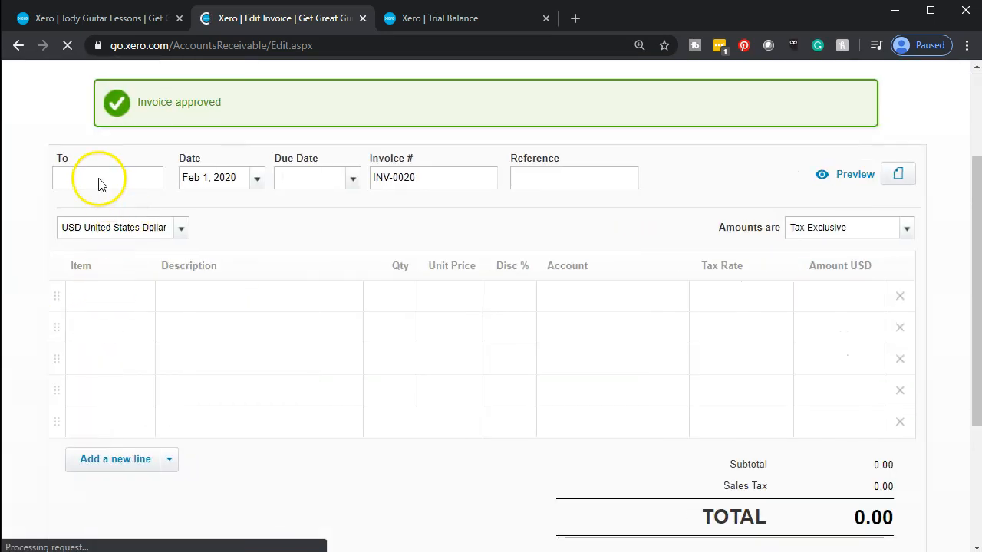
pyautogui.click(100, 179)
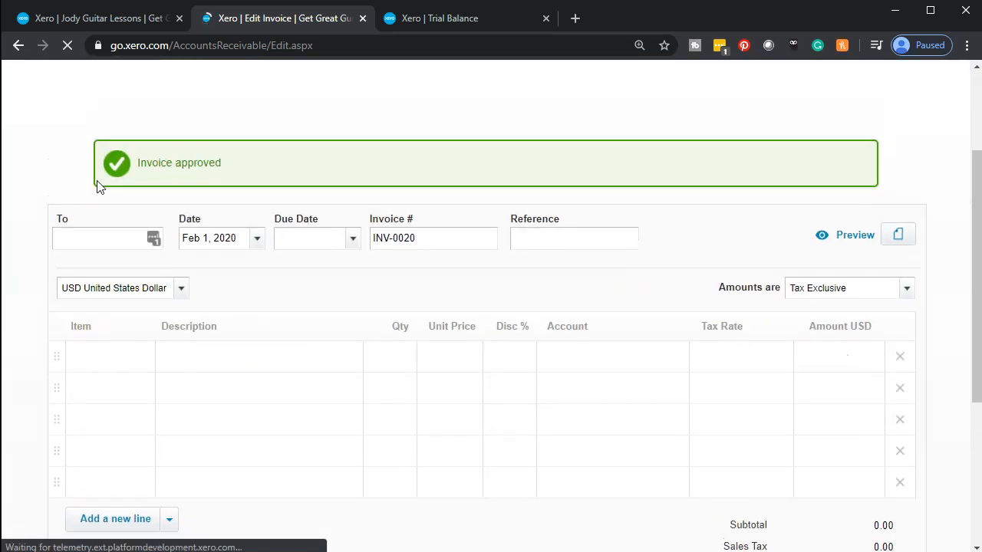
pyautogui.click(80, 244)
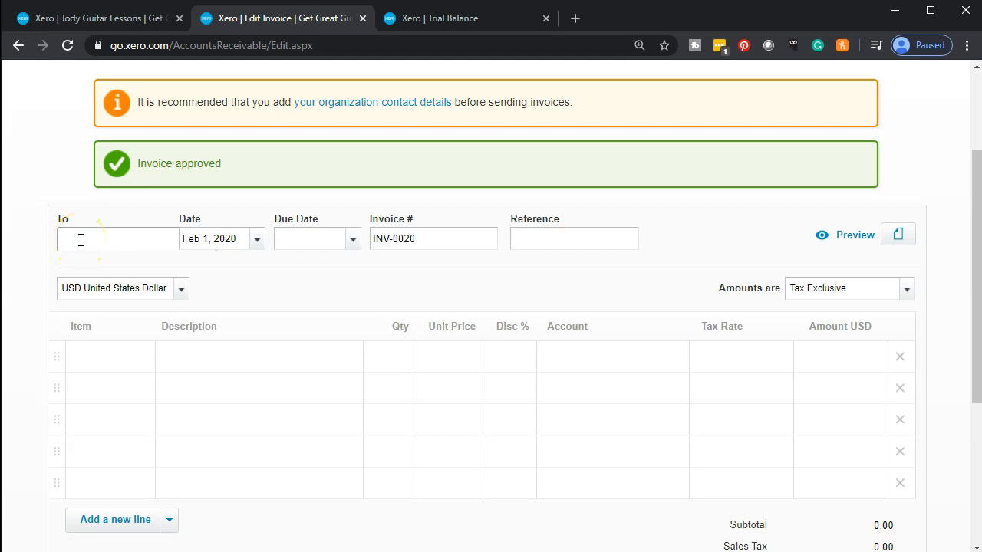
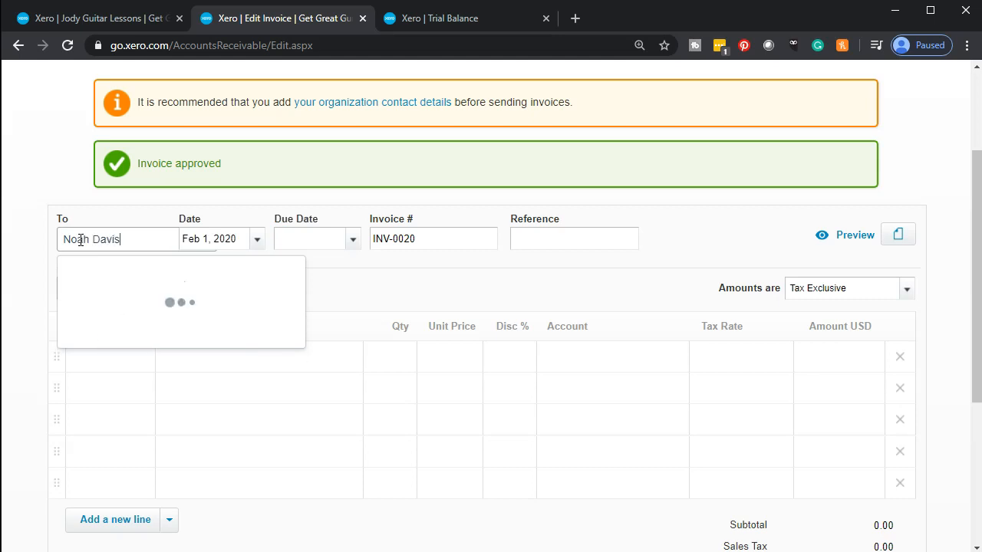
pyautogui.press('Tab')
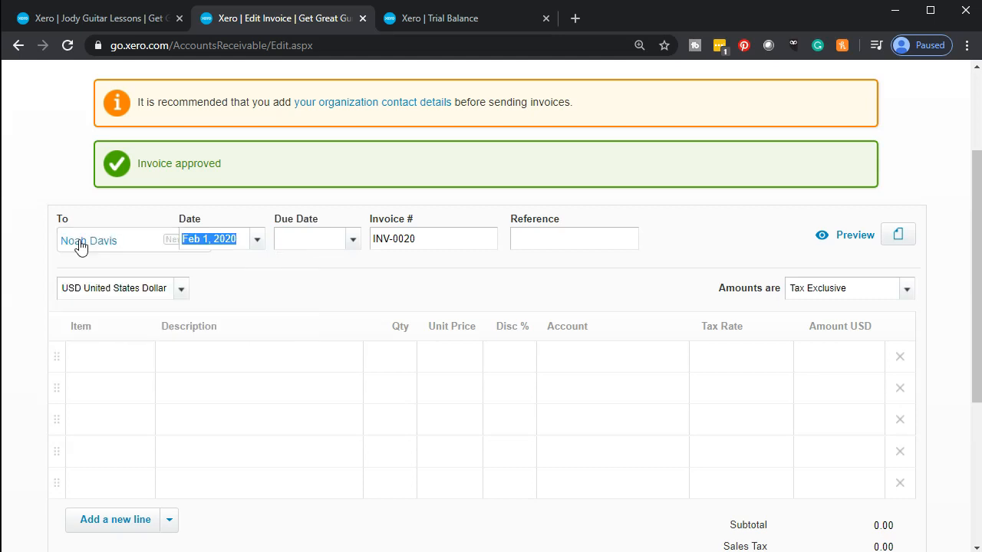
# Step: Set the invoice date to Feb 29, 2020 and the due date to Mar 31, 2020
pyautogui.click(257, 239)
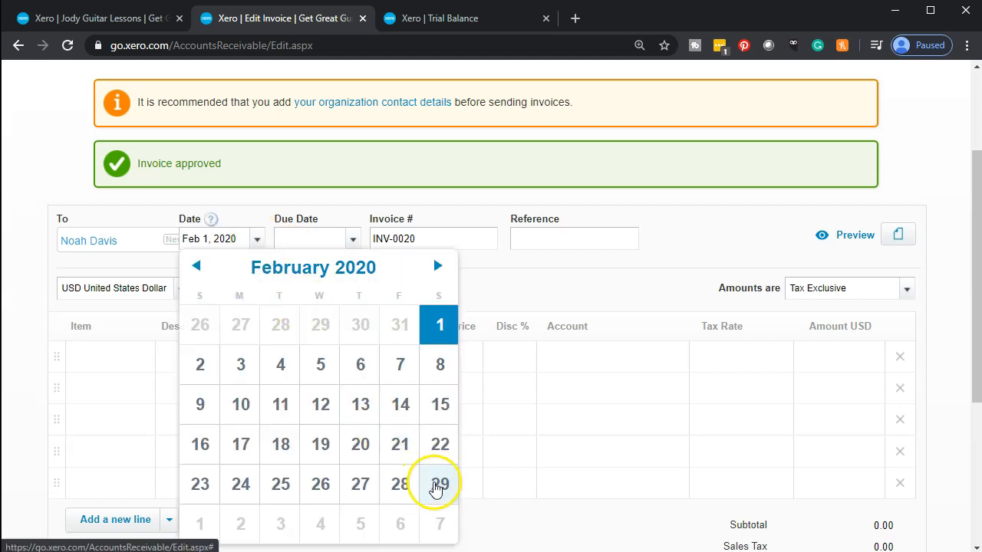
pyautogui.click(435, 488)
pyautogui.click(353, 240)
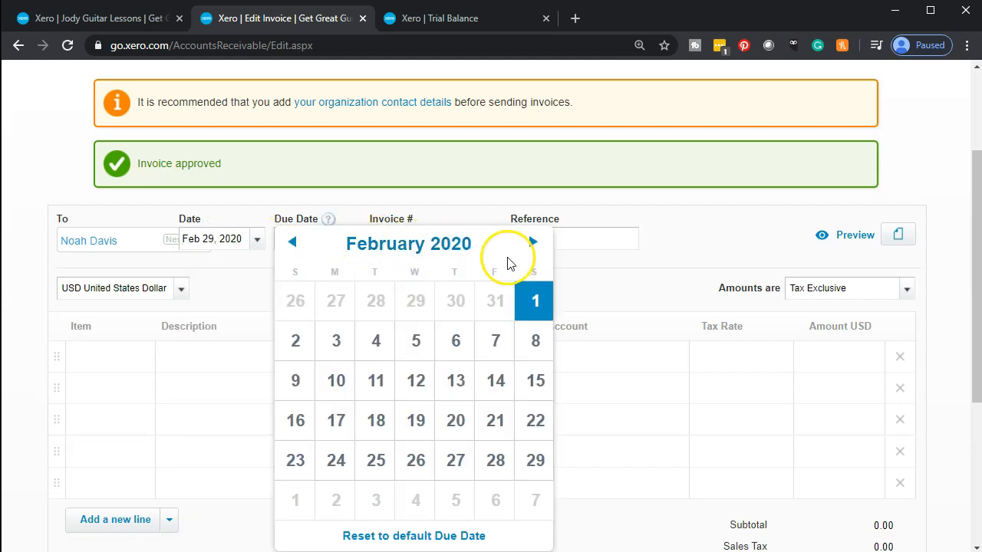
pyautogui.click(532, 242)
pyautogui.click(376, 500)
pyautogui.press('Tab')
pyautogui.press('Tab')
# Step: Start a new item from the first invoice line's Item list
pyautogui.scroll(-1, 384, 471)
pyautogui.click(102, 283)
pyautogui.click(146, 286)
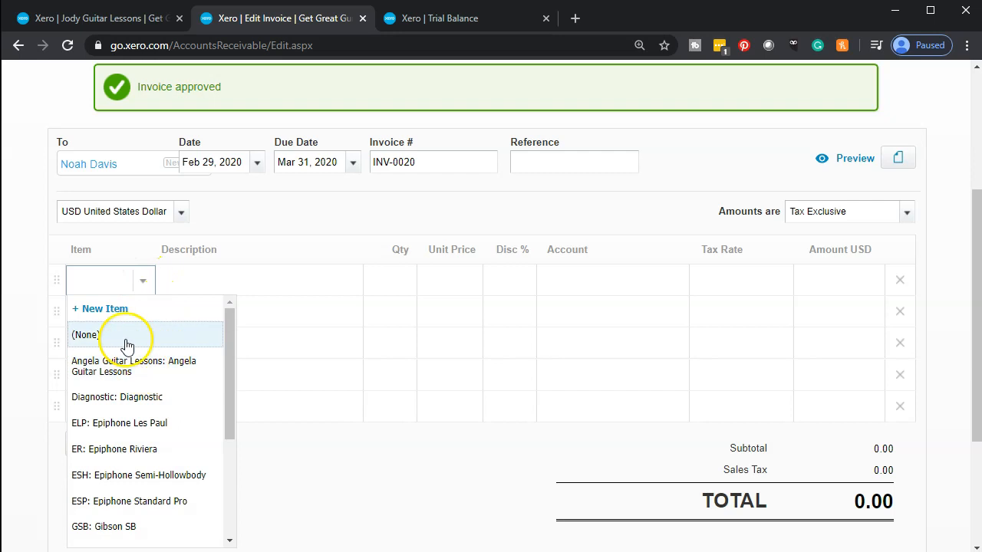
pyautogui.click(113, 315)
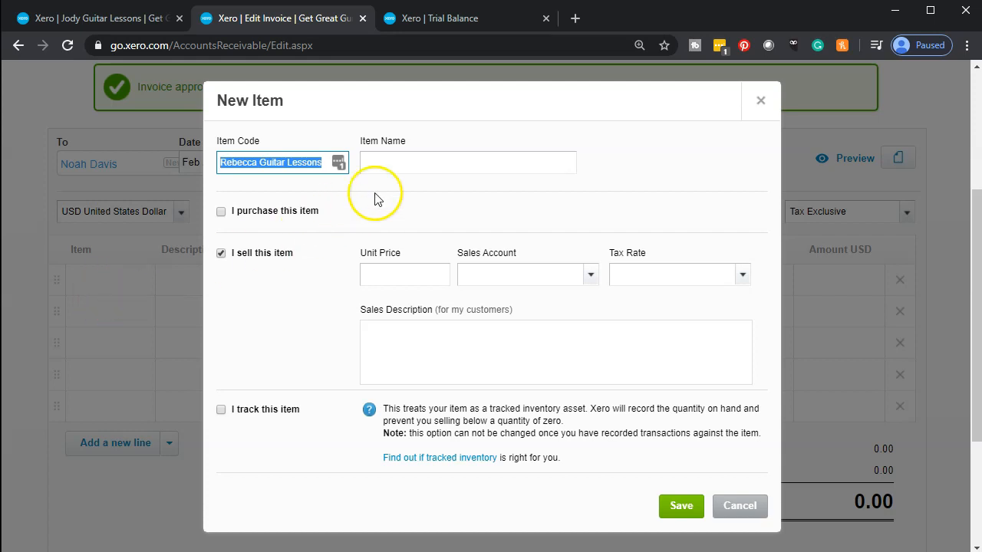
# Step: Save the new guitar lessons item with sales account 4305 - Guitar Lessons, Tax Exempt (0%)
pyautogui.click(393, 167)
pyautogui.write('Rebecca Guitar Lessons')
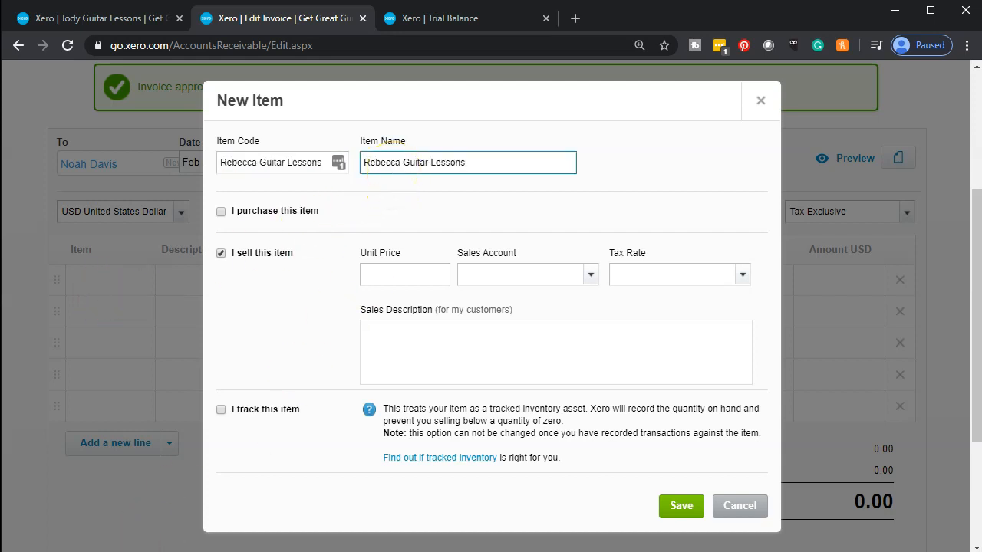
pyautogui.click(375, 279)
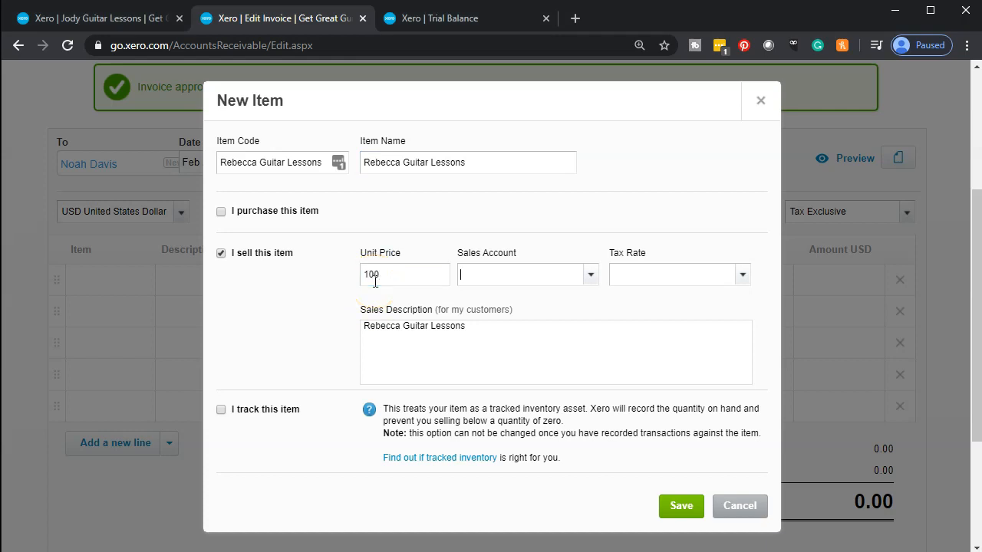
pyautogui.click(587, 279)
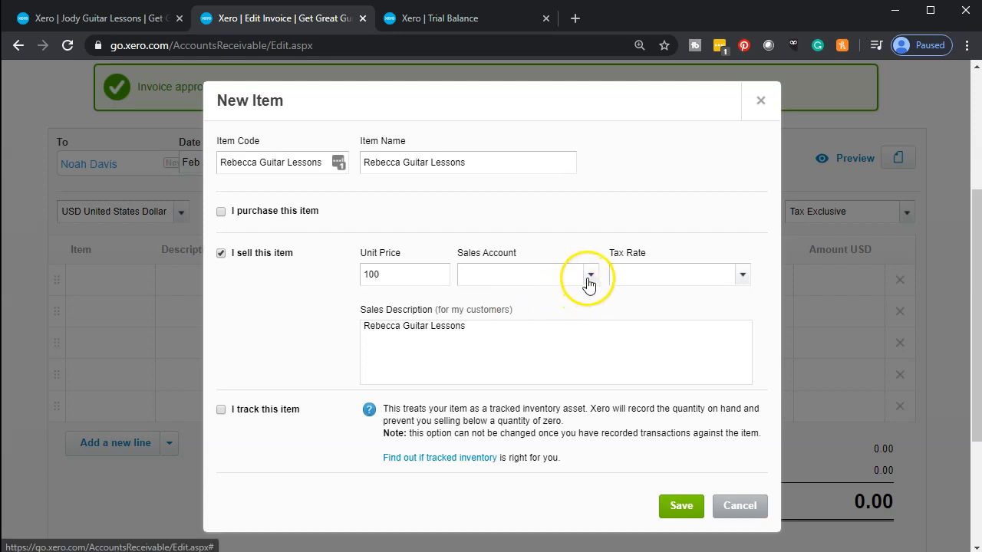
pyautogui.click(566, 277)
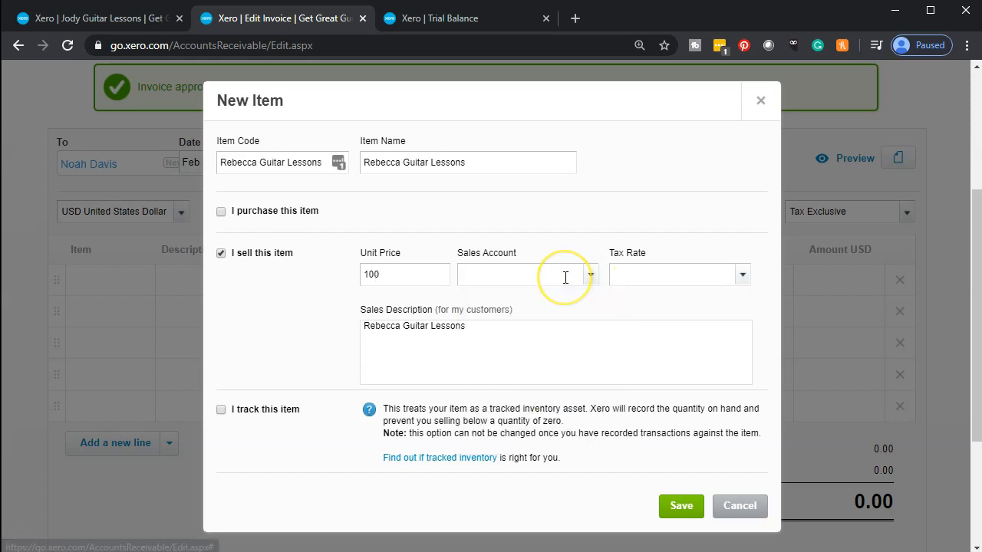
pyautogui.write('reb')
pyautogui.press('BackSpace')
pyautogui.press('BackSpace')
pyautogui.press('BackSpace')
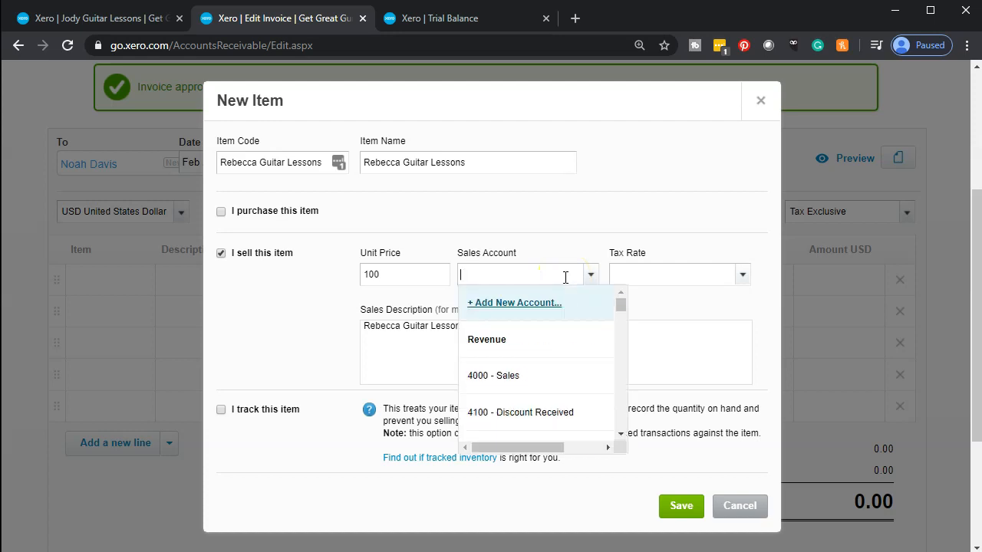
pyautogui.write('gui')
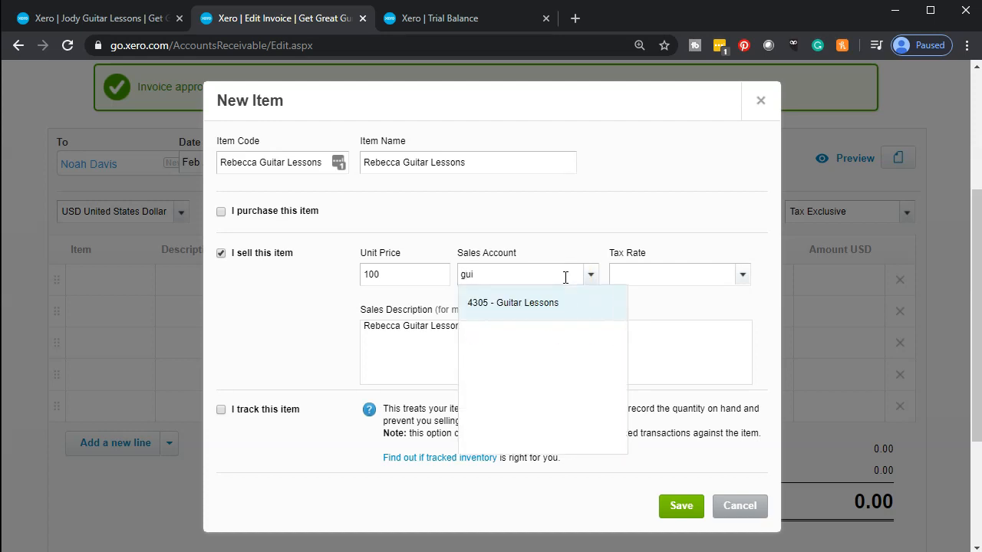
pyautogui.press('Tab')
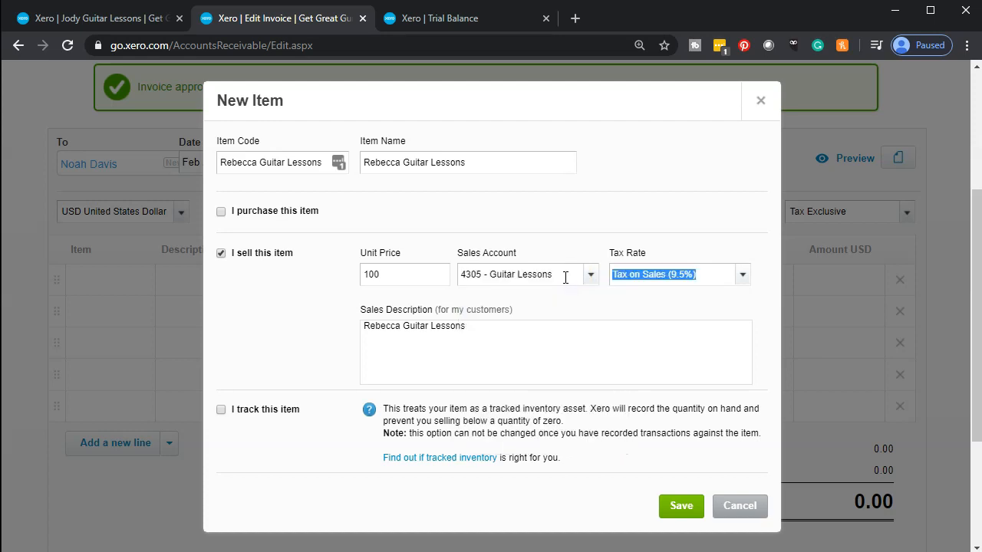
pyautogui.click(744, 278)
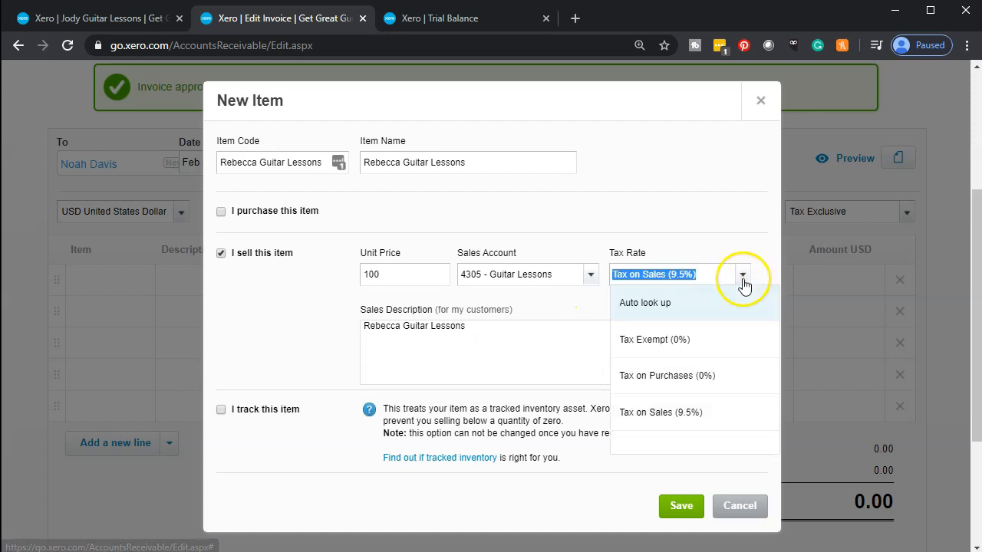
pyautogui.click(688, 341)
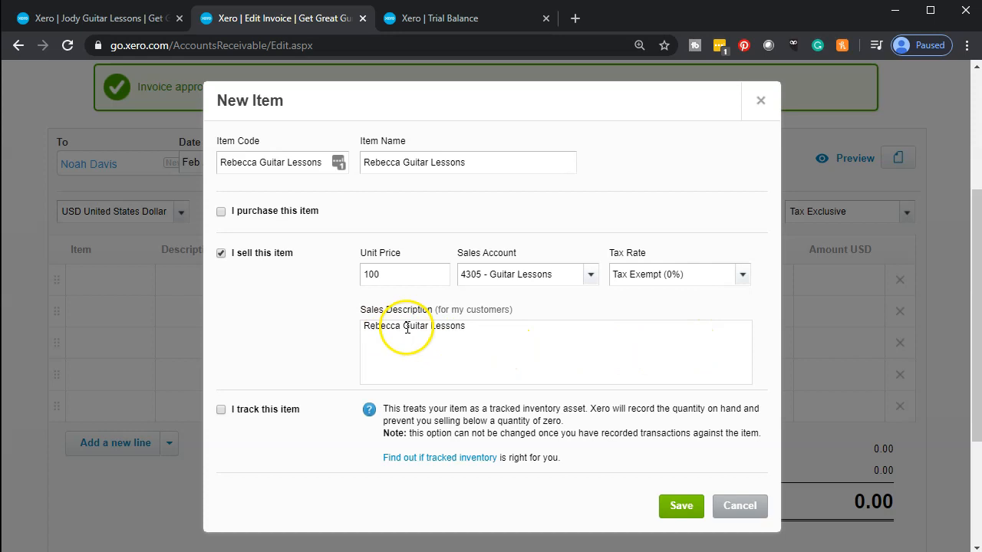
pyautogui.click(682, 506)
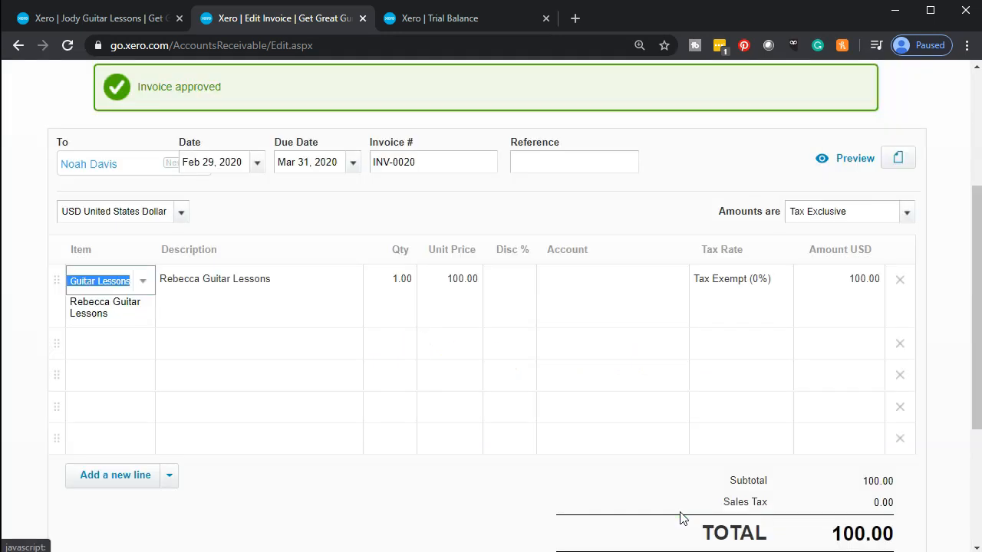
# Step: Set quantity 8 for 800.00 total, then Approve & add another
pyautogui.press('Tab')
pyautogui.press('Tab')
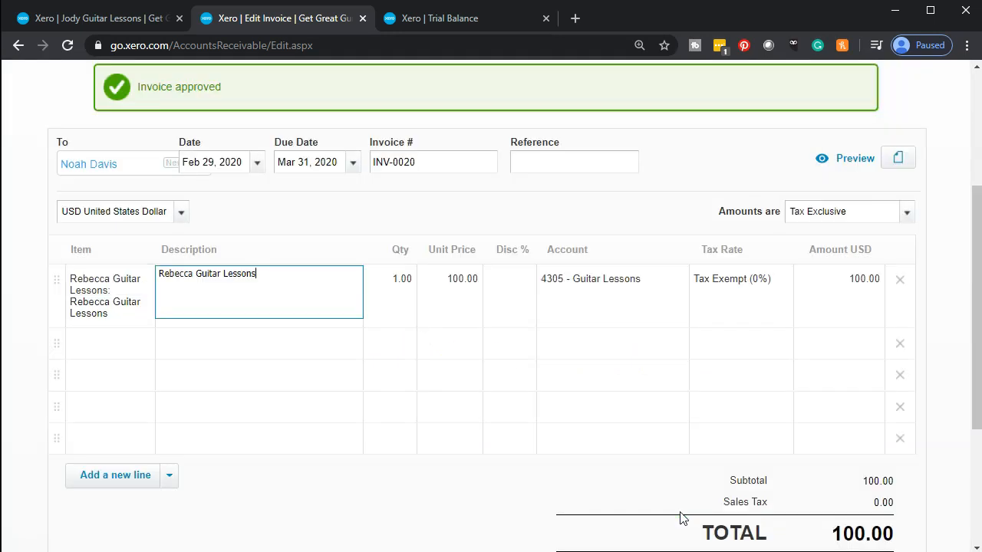
pyautogui.write('8')
pyautogui.press('Tab')
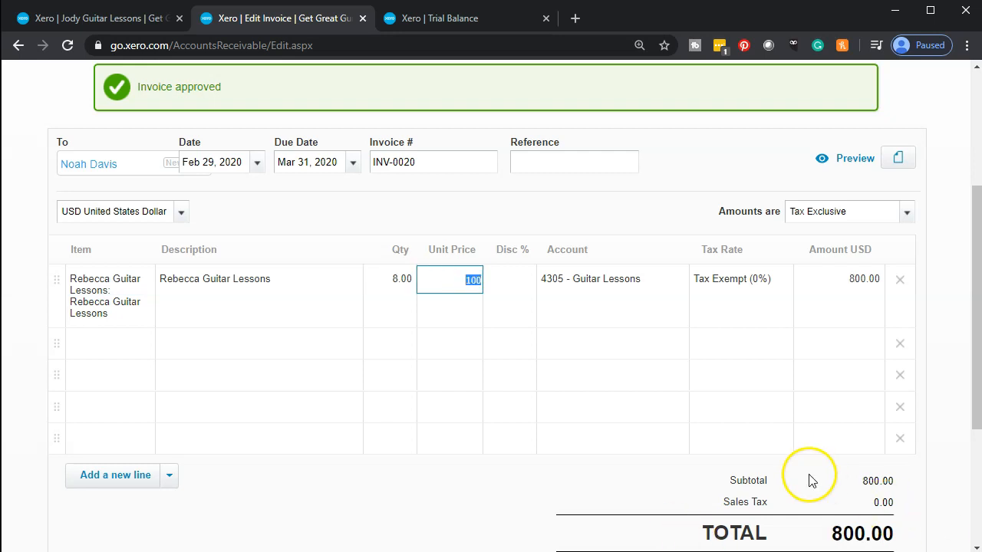
pyautogui.scroll(-1, 807, 475)
pyautogui.scroll(-1, 748, 487)
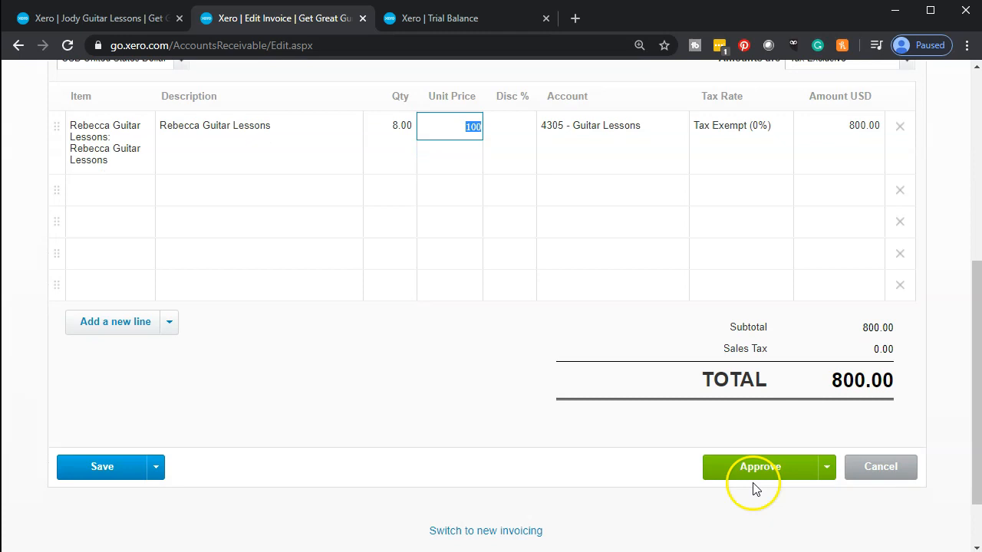
pyautogui.click(828, 464)
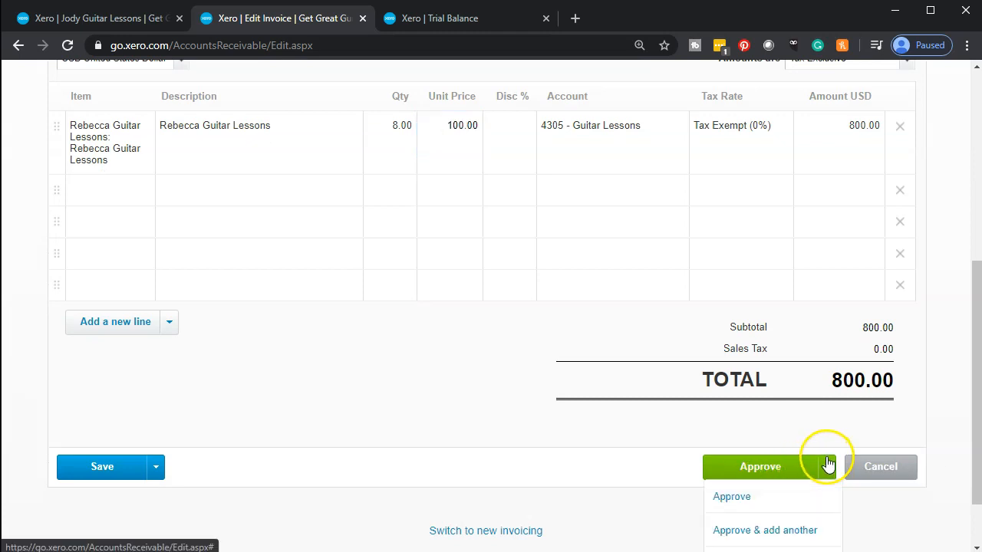
pyautogui.click(822, 542)
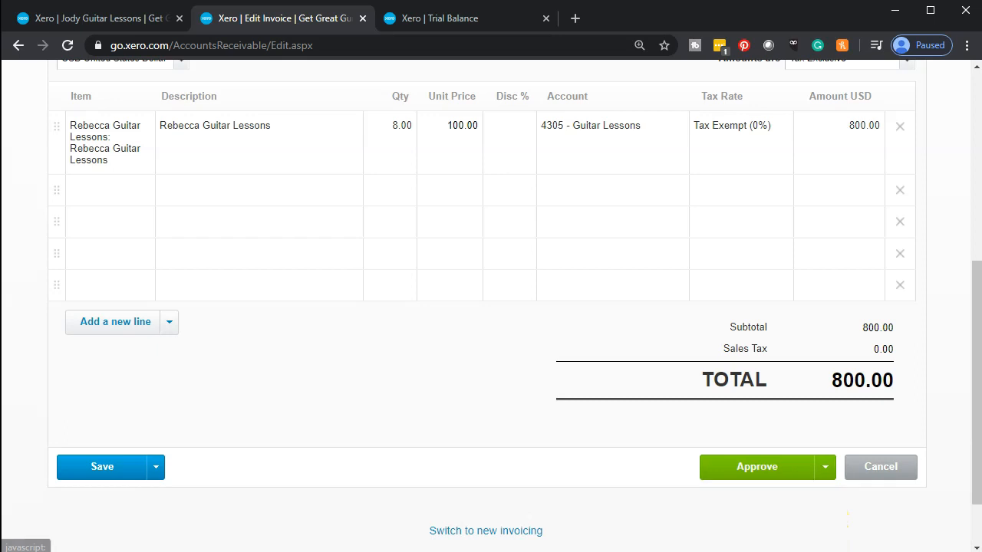
pyautogui.scroll(-3, 40, 428)
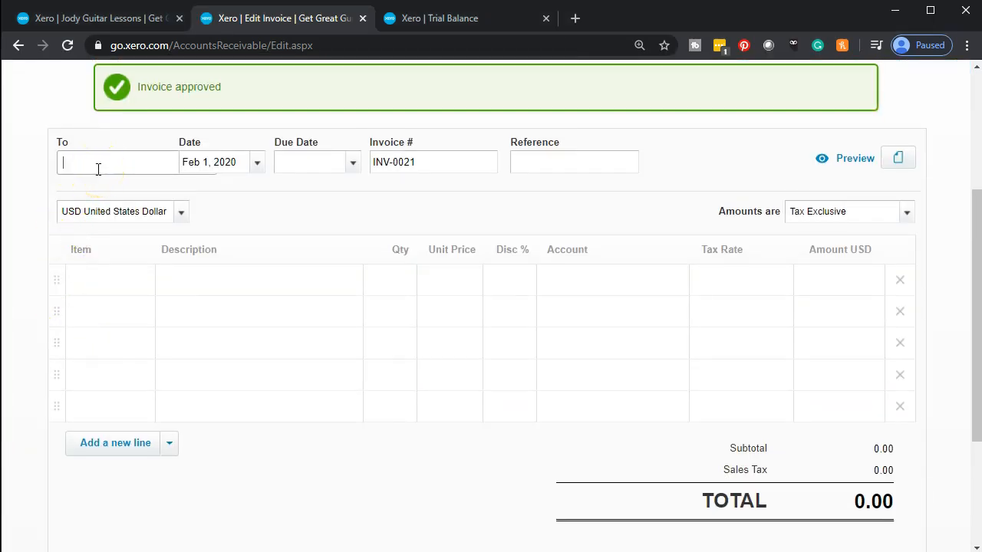
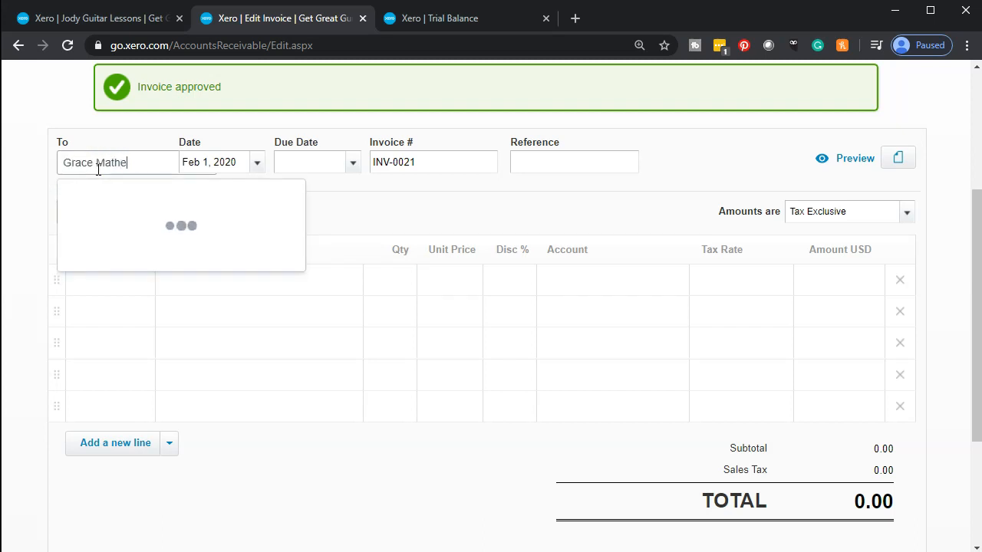
# Step: Add a new customer contact to INV-0021, dated Feb 29, 2020 and due Mar 31, 2020
pyautogui.press('Tab')
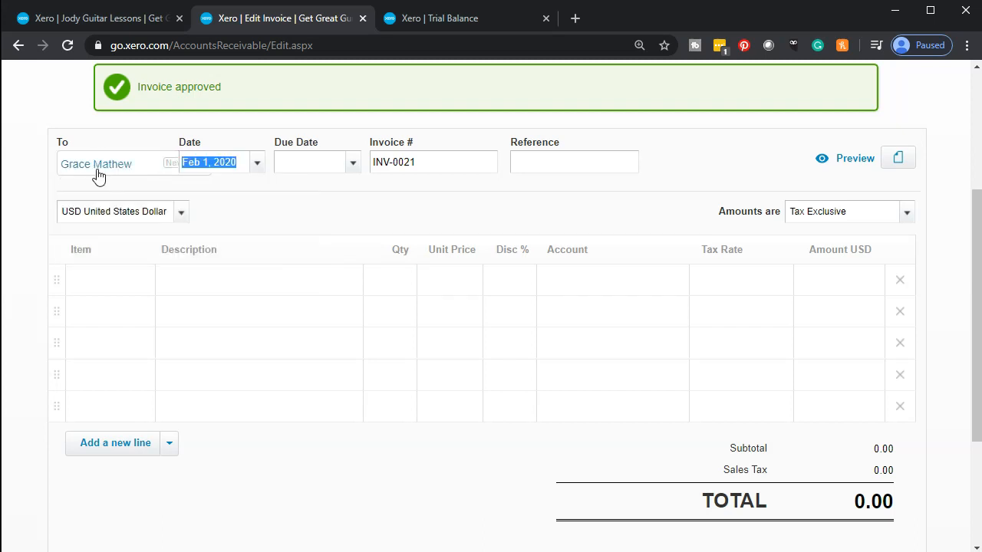
pyautogui.click(259, 164)
pyautogui.click(440, 408)
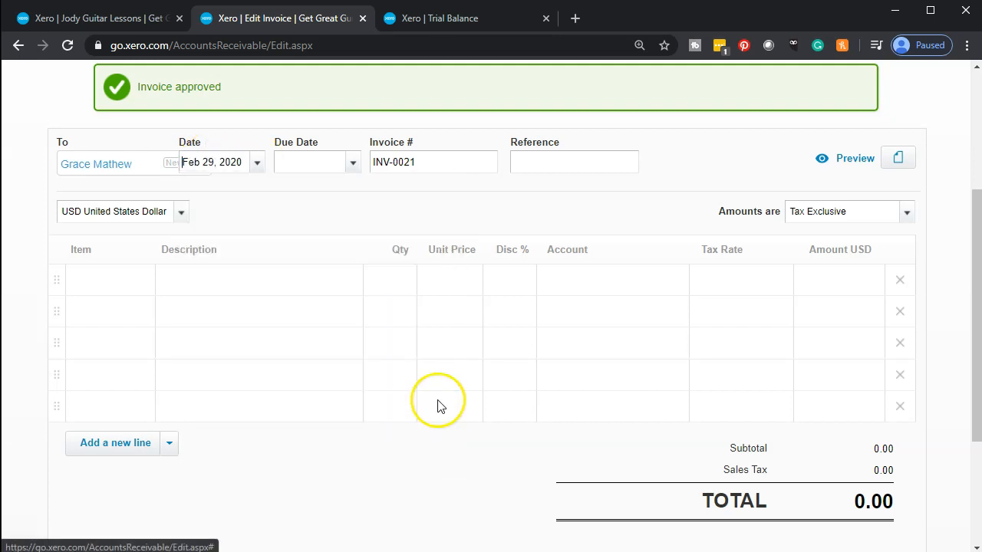
pyautogui.click(354, 165)
pyautogui.click(532, 188)
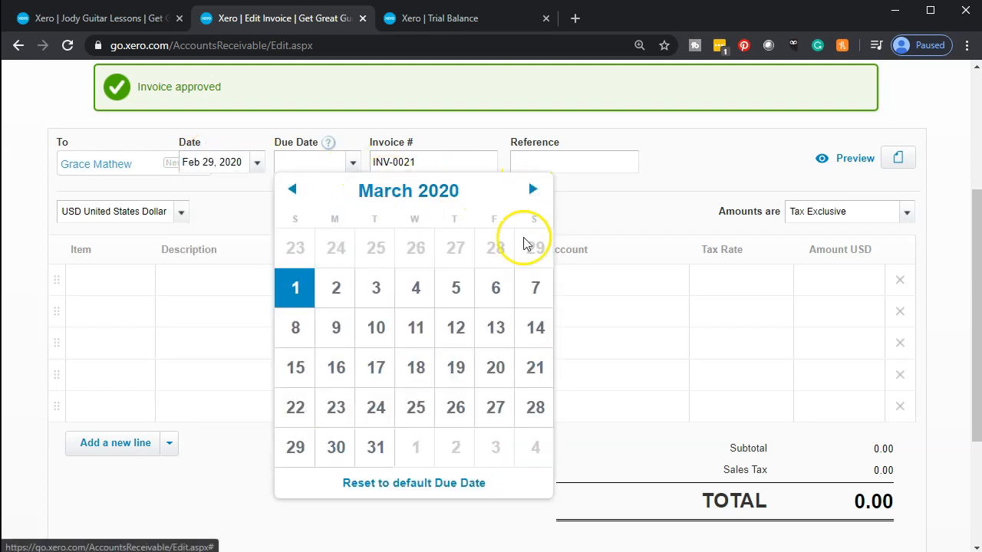
pyautogui.click(377, 456)
# Step: Bill 6 guitar lessons for 600.00, then Approve & add another
pyautogui.click(104, 282)
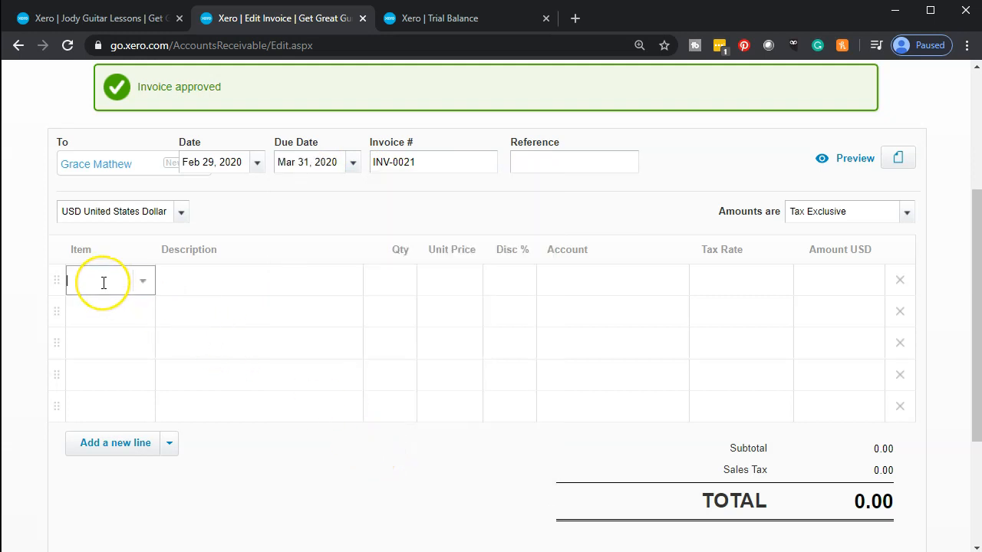
pyautogui.write('rebec')
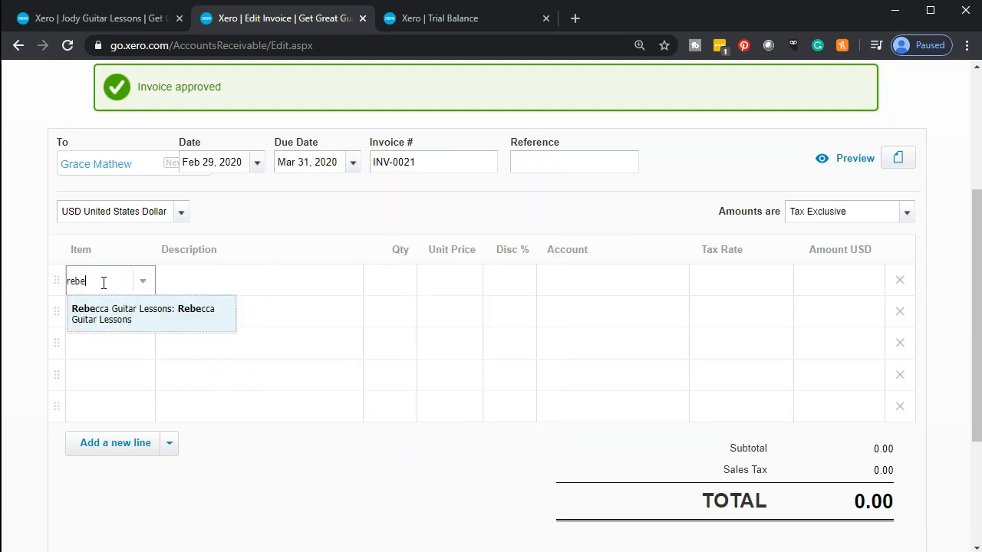
pyautogui.press('Tab')
pyautogui.press('Tab')
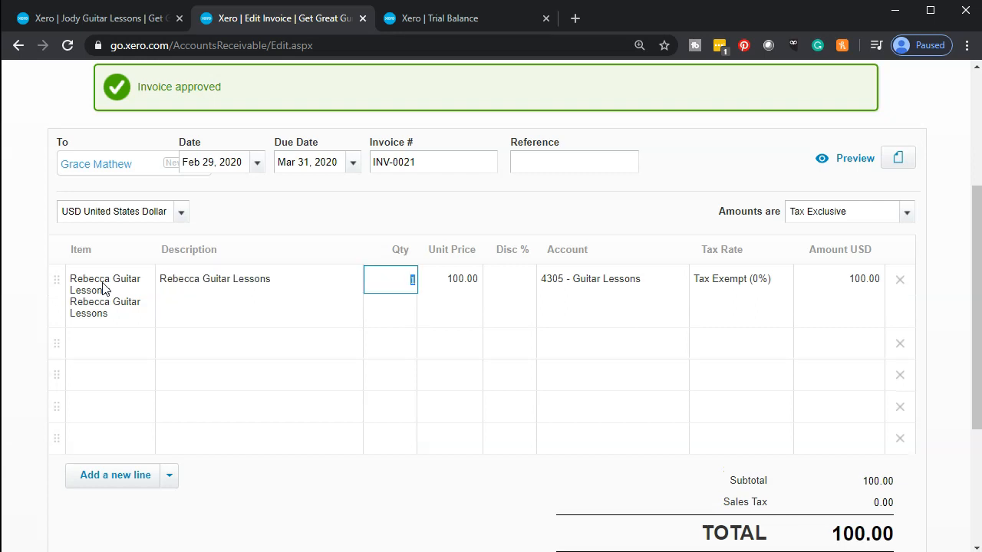
pyautogui.write('6')
pyautogui.press('Tab')
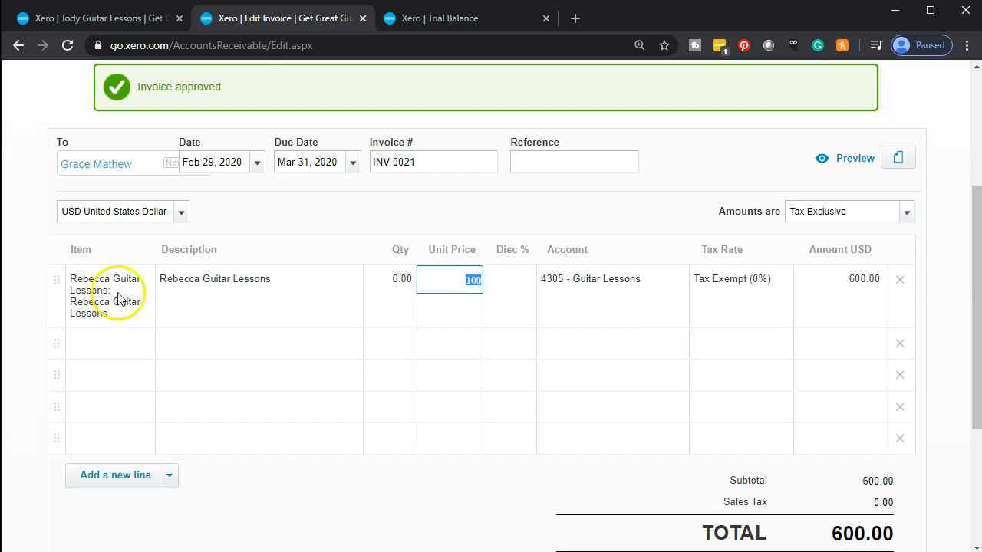
pyautogui.scroll(-2, 192, 307)
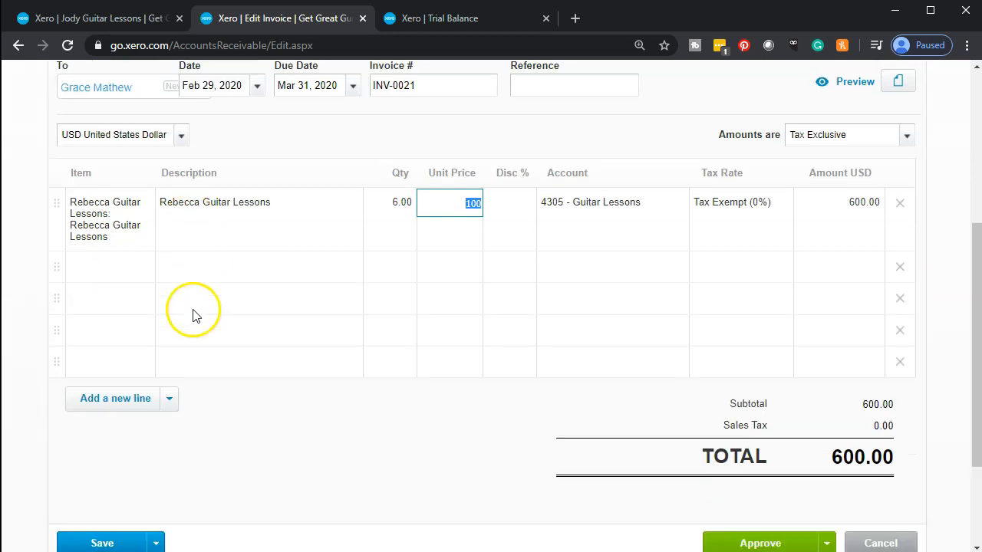
pyautogui.click(826, 468)
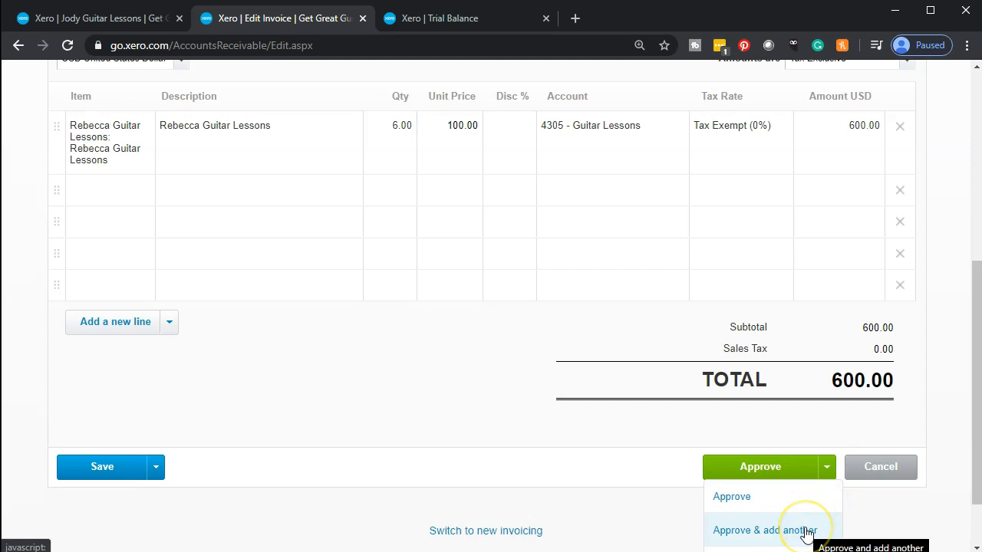
pyautogui.click(804, 531)
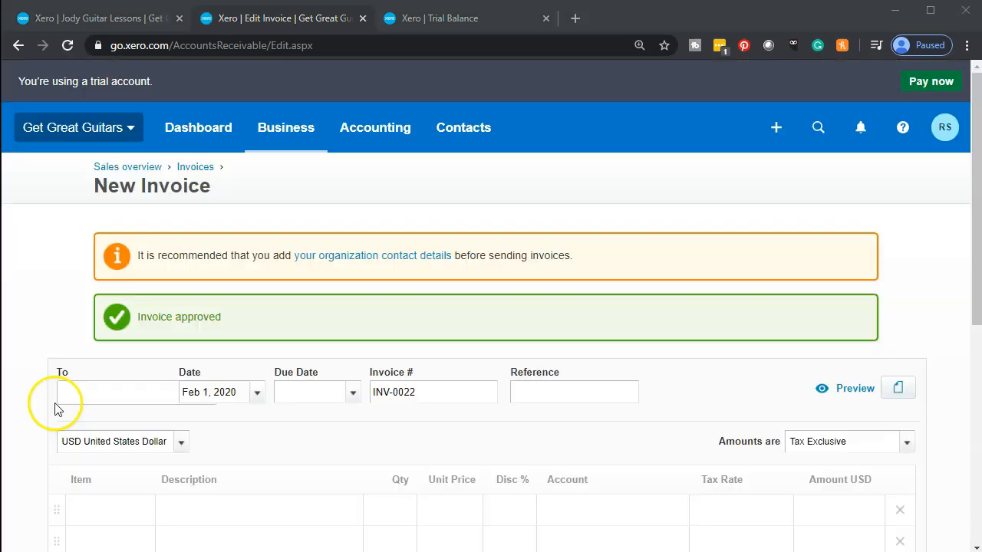
# Step: Add a new customer contact to INV-0022, dated Feb 29, 2020 and due Mar 31, 2020
pyautogui.scroll(-1, 43, 323)
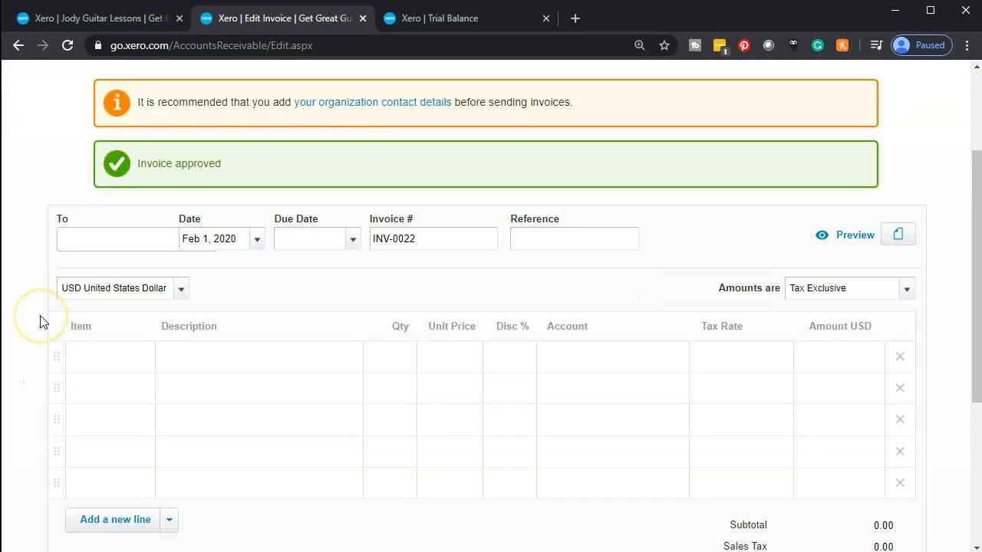
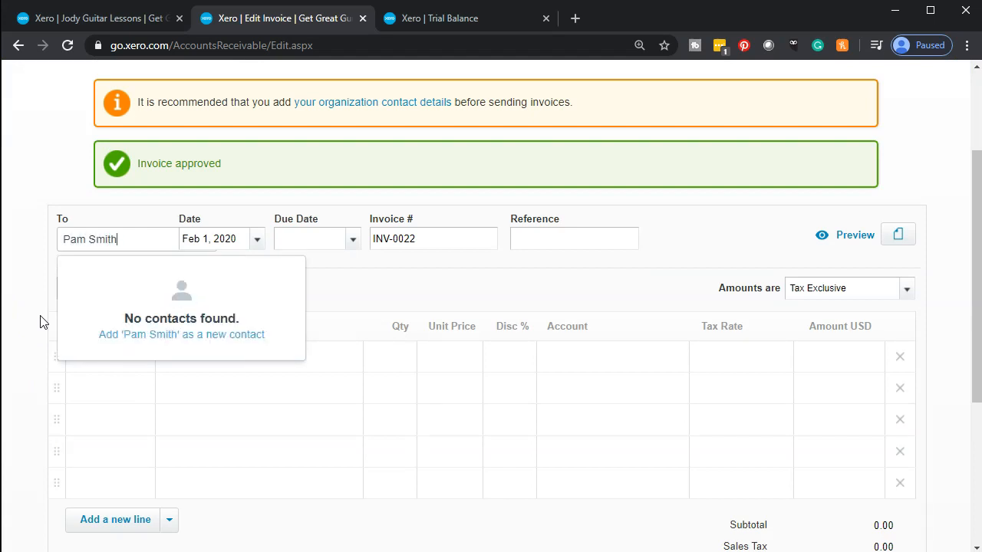
pyautogui.press('Tab')
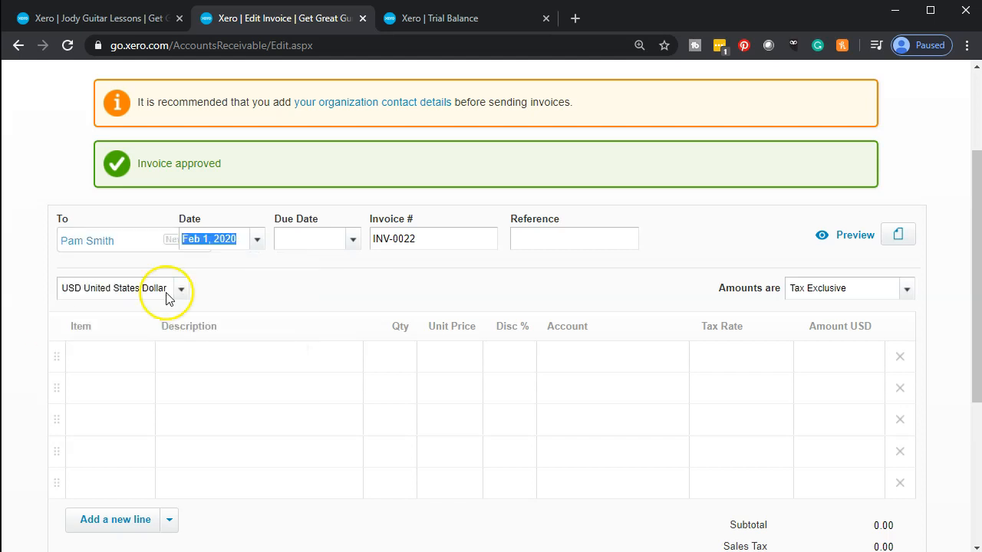
pyautogui.click(258, 241)
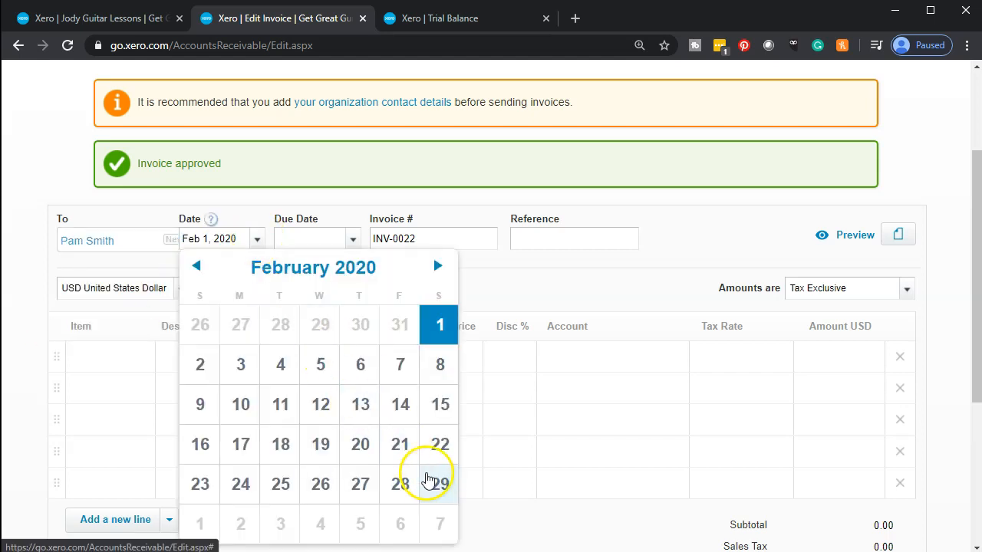
pyautogui.click(441, 484)
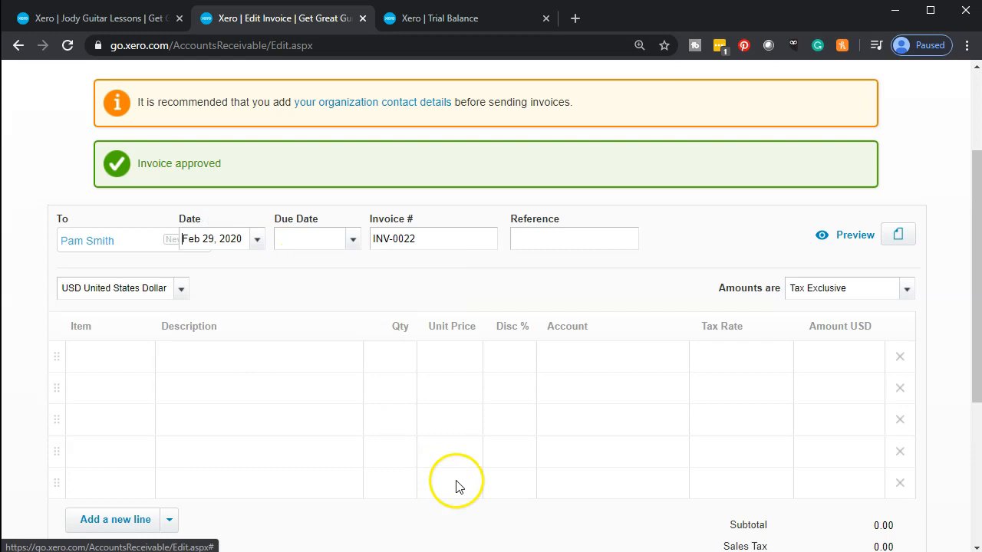
pyautogui.click(355, 242)
pyautogui.click(533, 244)
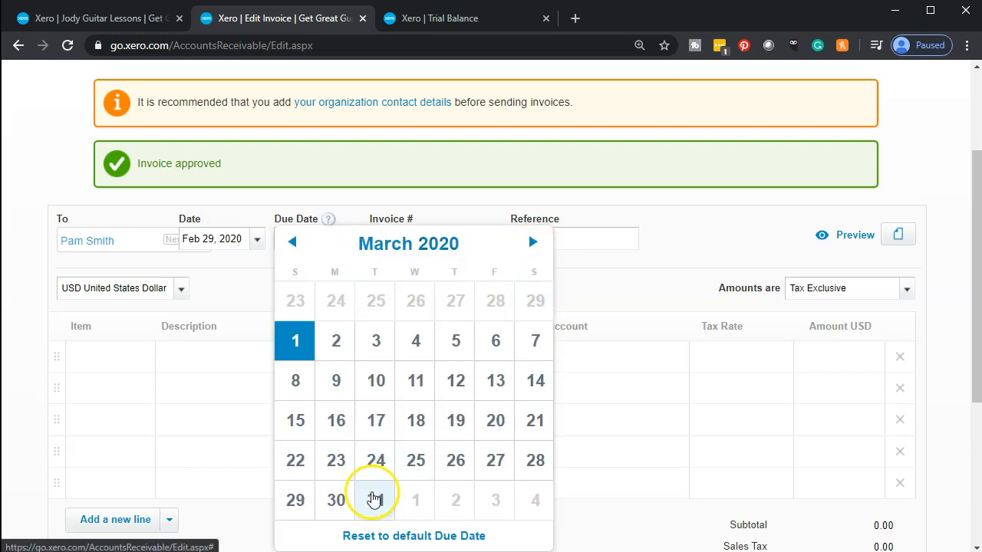
pyautogui.click(375, 499)
# Step: Bill 8 guitar lessons at 100.00 for 800.00 and approve the invoice
pyautogui.scroll(-1, 256, 412)
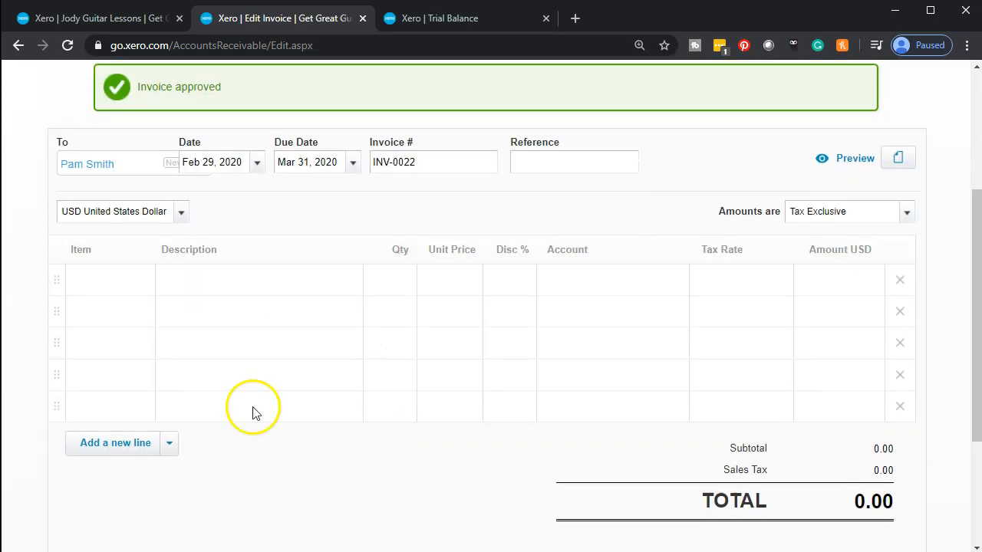
pyautogui.click(109, 273)
pyautogui.write('Reb')
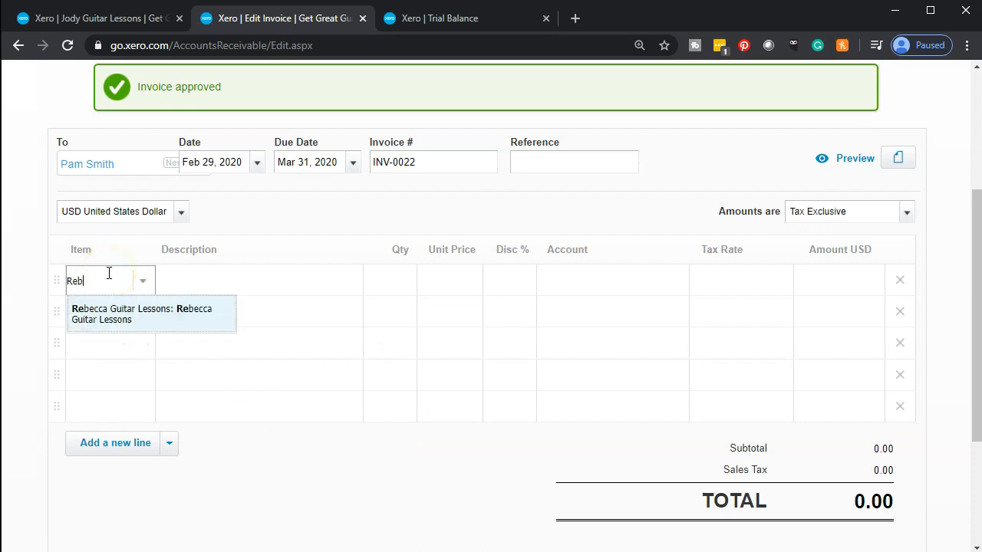
pyautogui.write('ec')
pyautogui.press('Tab')
pyautogui.press('Tab')
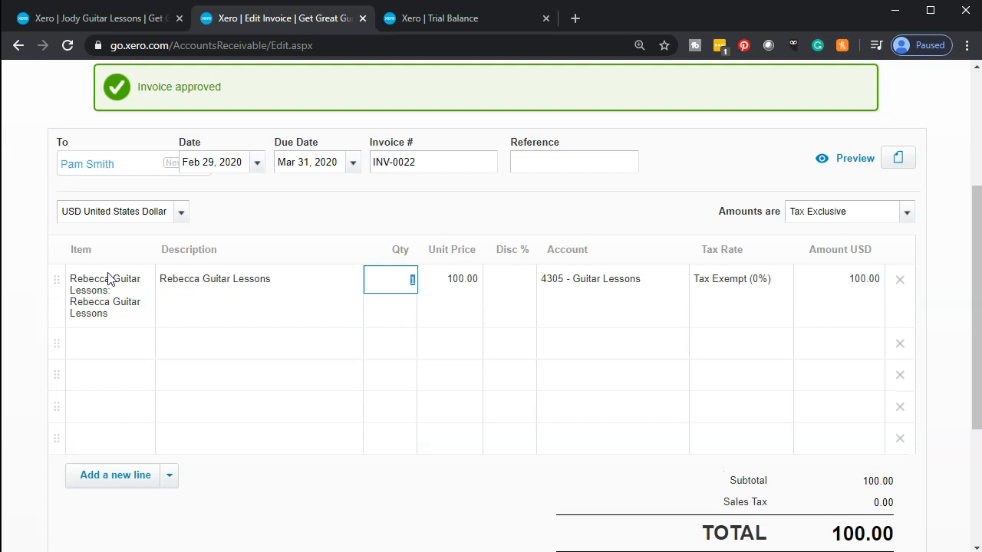
pyautogui.write('8')
pyautogui.press('Tab')
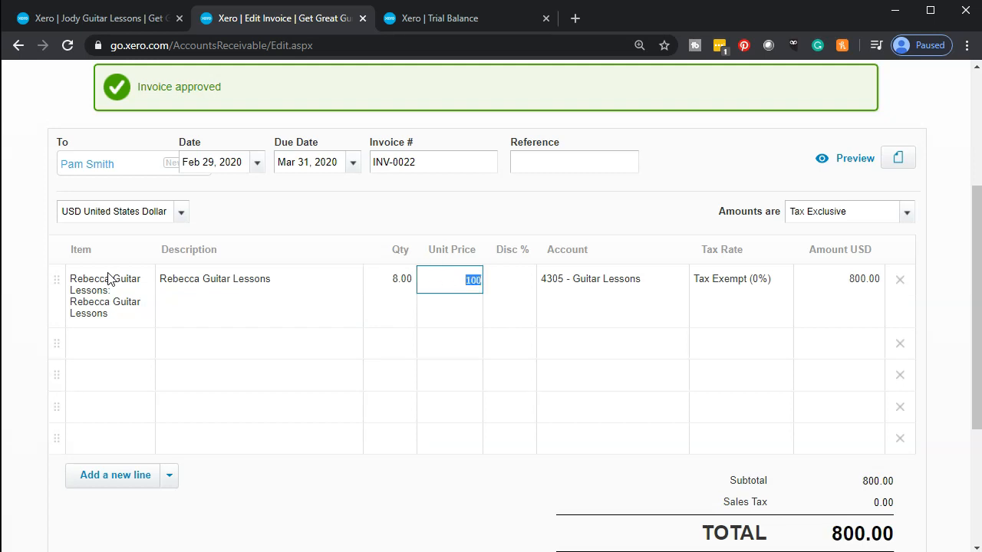
pyautogui.scroll(-1, 108, 280)
pyautogui.scroll(-1, 108, 279)
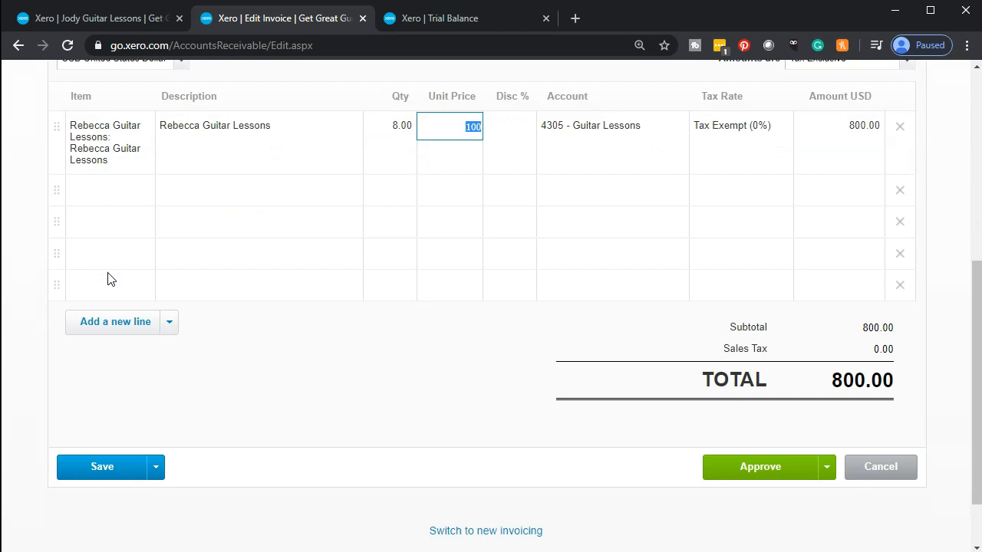
pyautogui.click(738, 480)
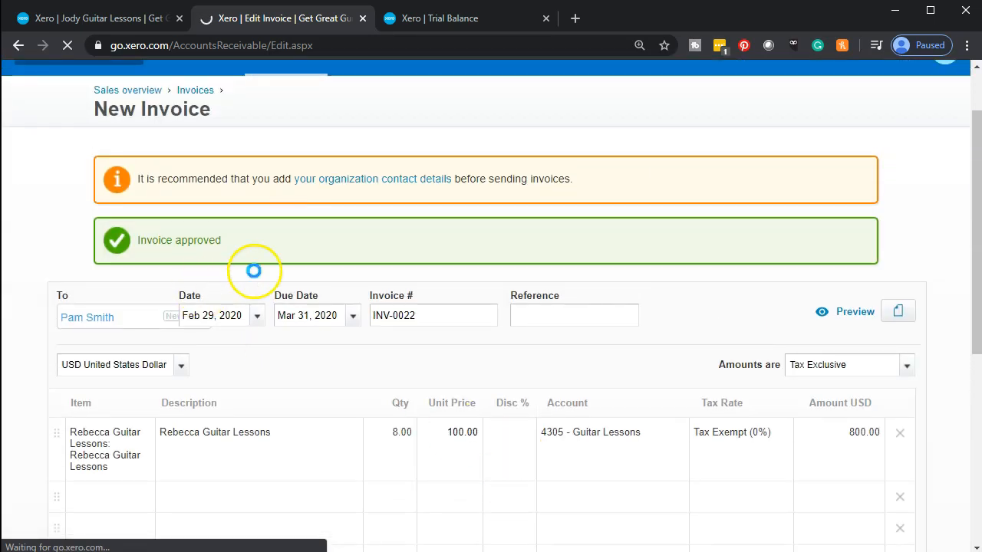
# Step: Update the Trial Balance as of Feb 29, 2020 and drill into the 10,701.60 Accounts Receivable balance
pyautogui.click(451, 20)
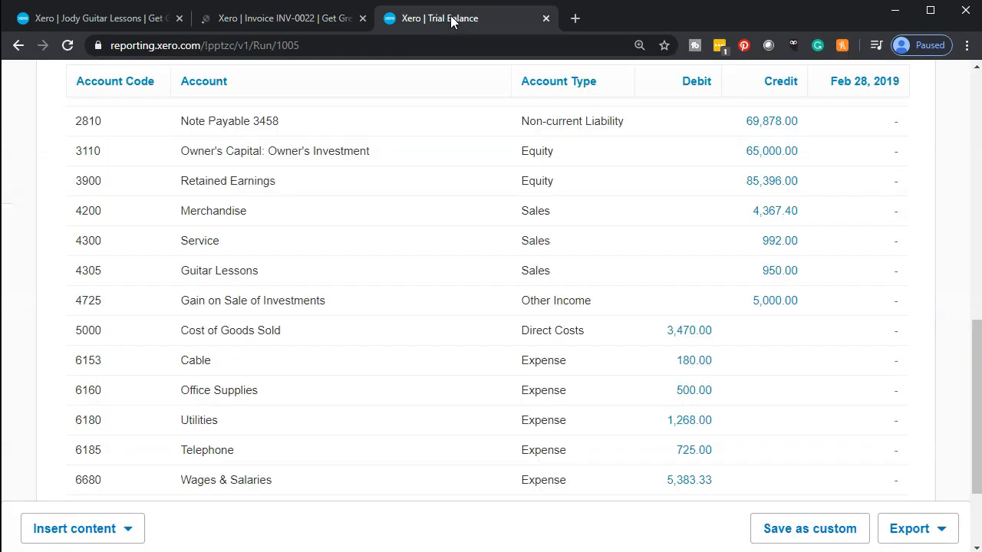
pyautogui.scroll(8, 409, 307)
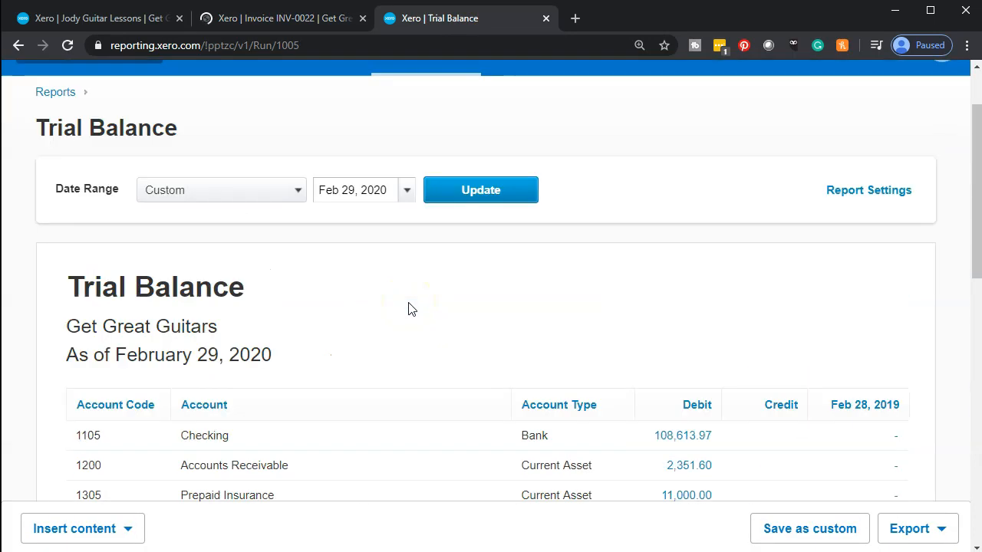
pyautogui.click(493, 191)
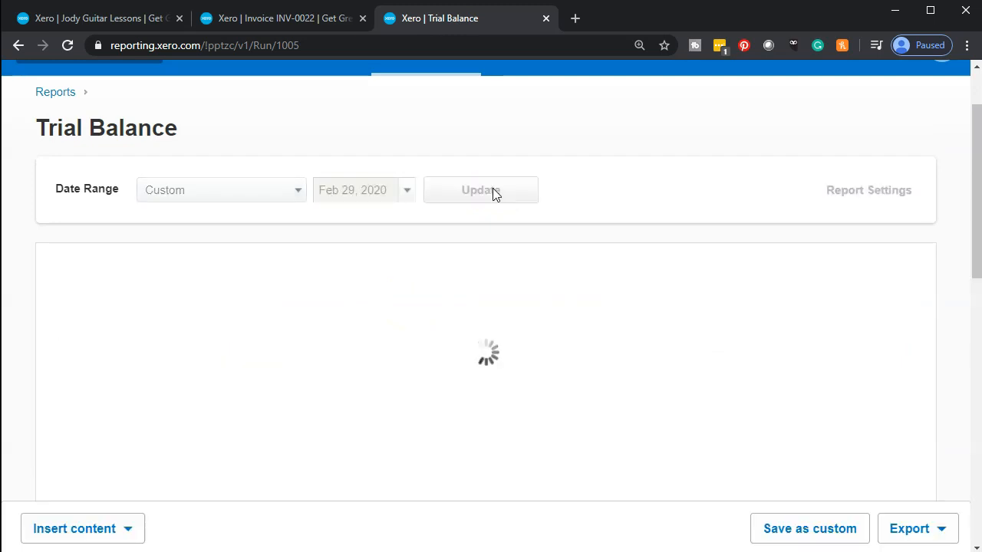
pyautogui.scroll(-2, 440, 327)
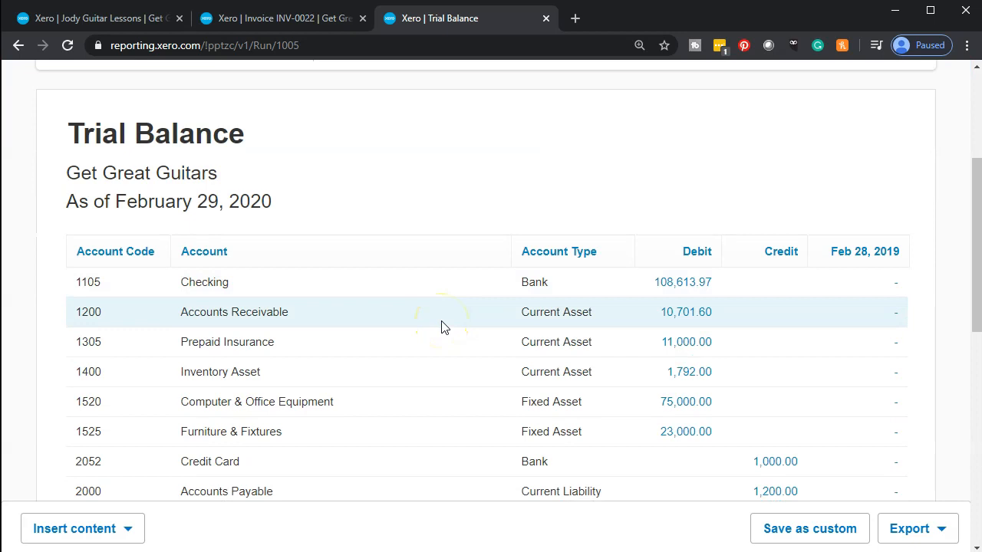
pyautogui.click(673, 320)
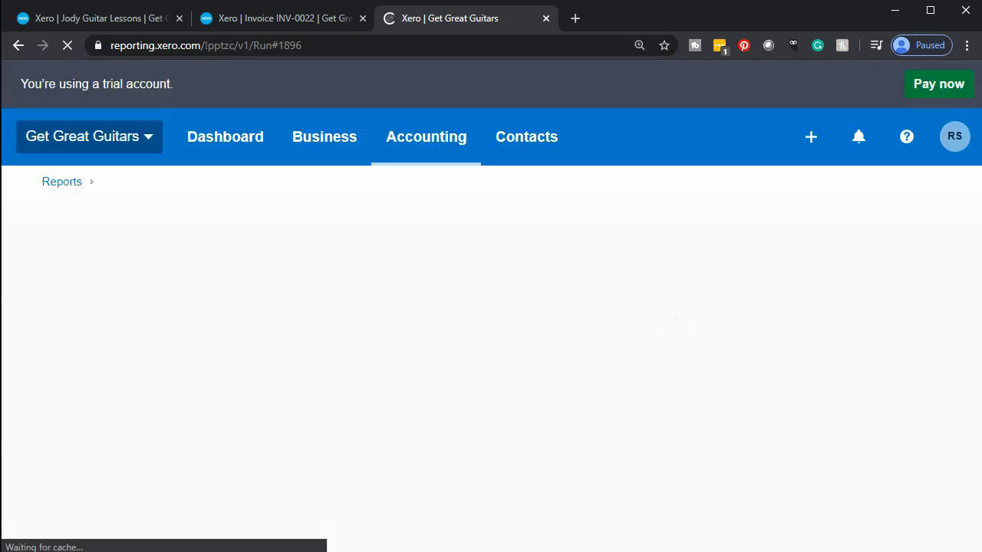
# Step: Review Accounts Receivable transactions INV-0015 to INV-0022 totalling 10,701.60, then go back to the Trial Balance
pyautogui.scroll(-3, 353, 360)
pyautogui.scroll(-5, 353, 361)
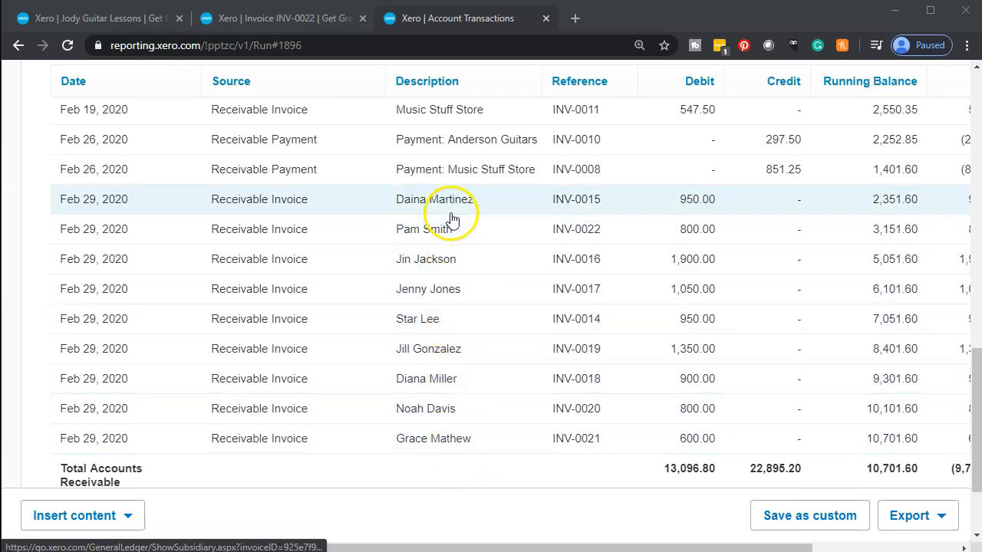
pyautogui.scroll(5, 450, 222)
pyautogui.scroll(3, 418, 284)
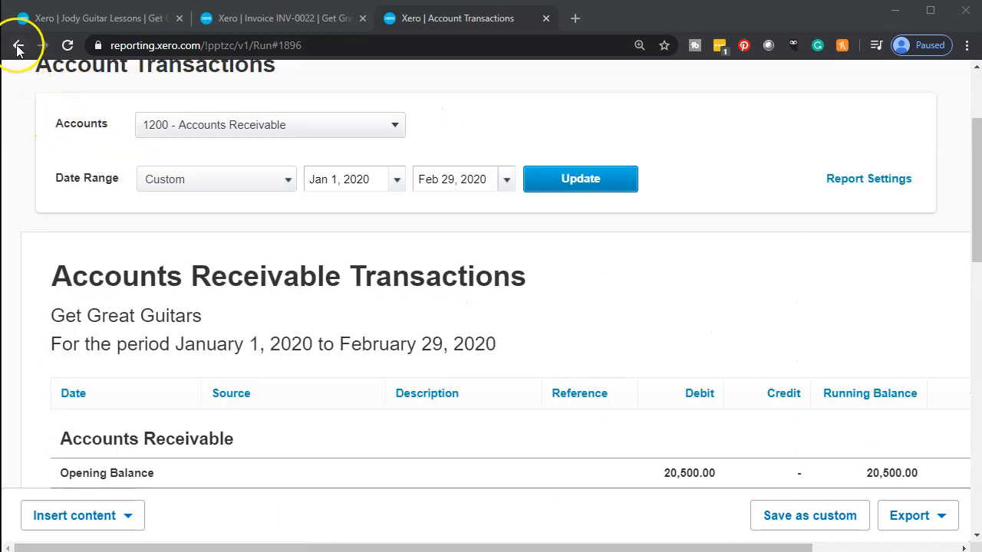
pyautogui.click(19, 46)
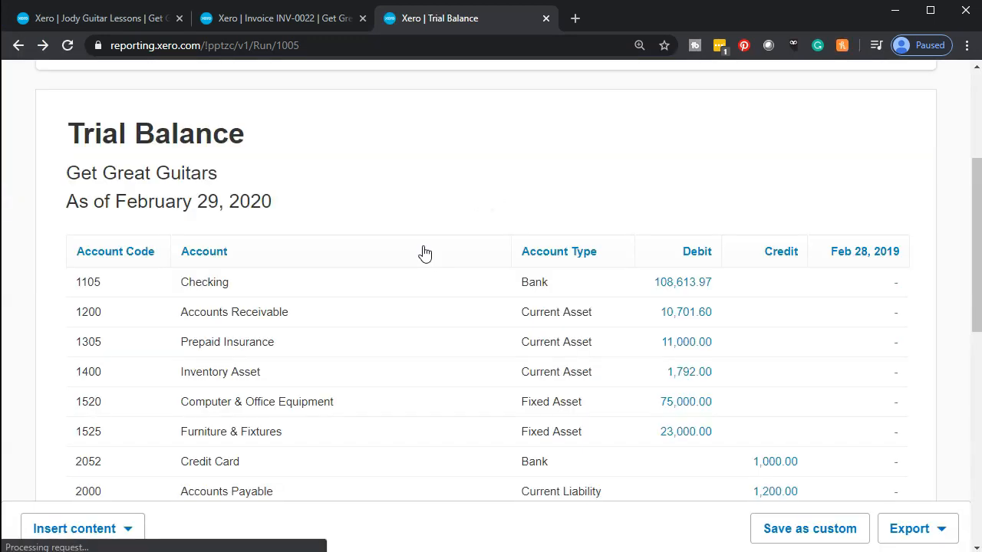
# Step: Check Guitar Lessons sales of 9,300.00 on the Trial Balance, then switch to the INV-0022 tab
pyautogui.scroll(-2, 427, 253)
pyautogui.scroll(-3, 426, 253)
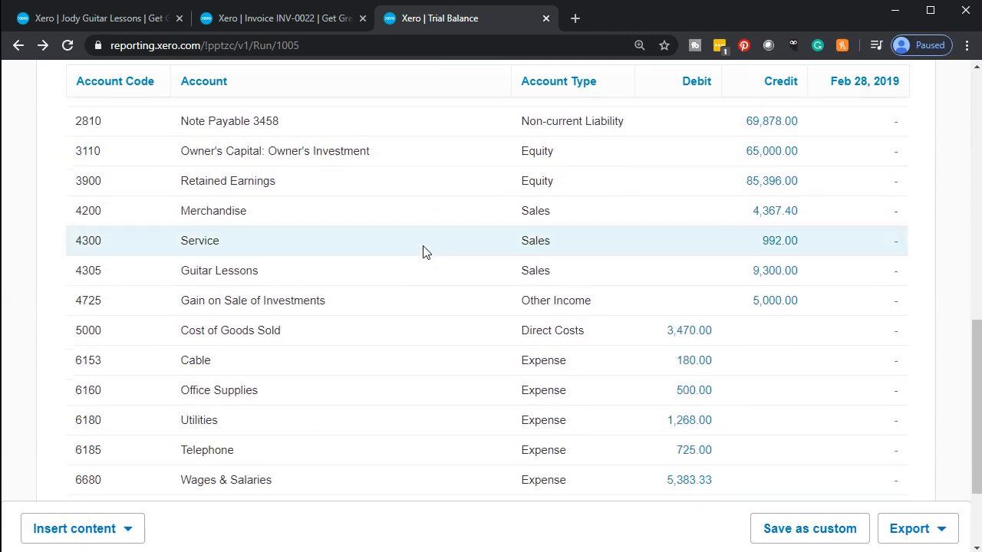
pyautogui.scroll(-1, 424, 254)
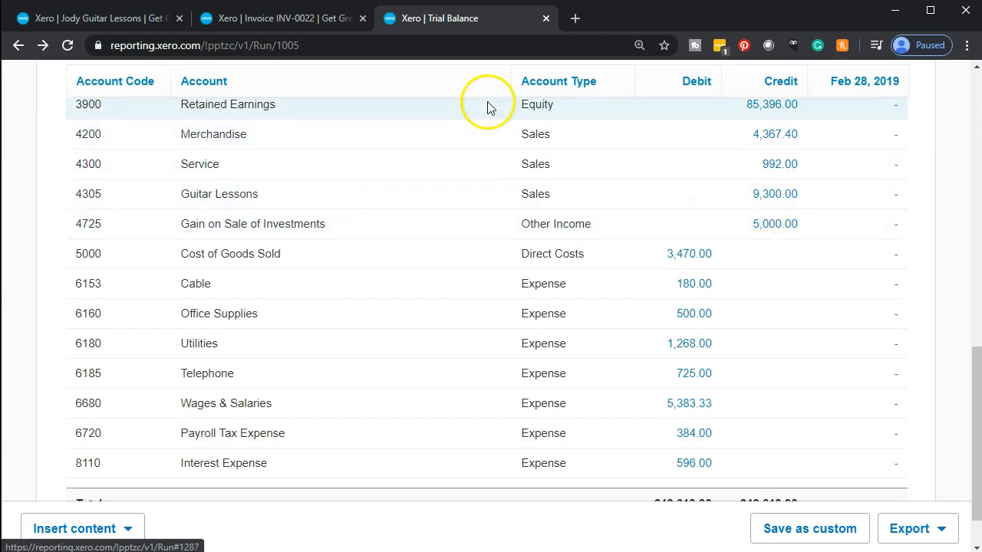
pyautogui.click(308, 19)
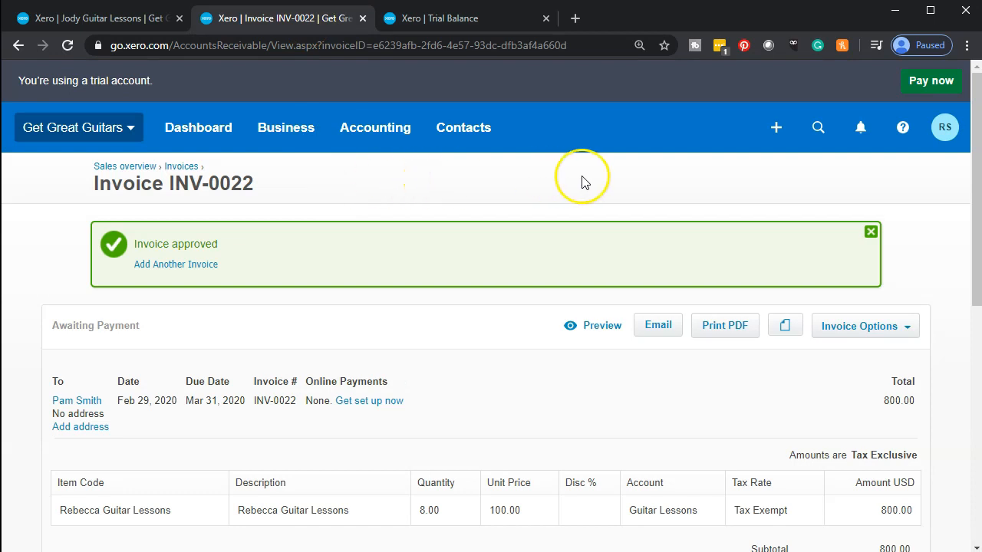
# Step: Open the 2020 Income Statement and scroll down to Net Income of 7,153.07
pyautogui.click(390, 132)
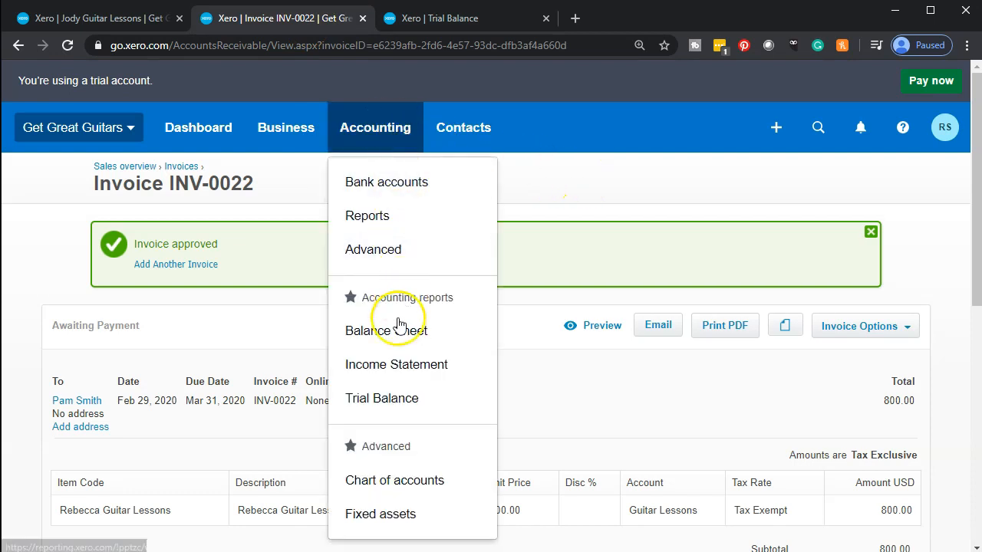
pyautogui.click(381, 367)
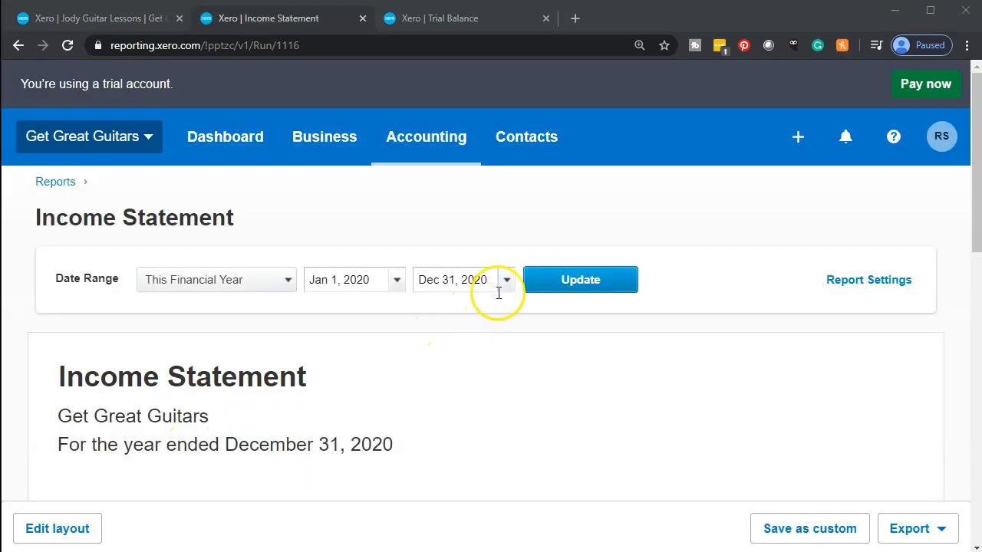
pyautogui.scroll(-4, 474, 360)
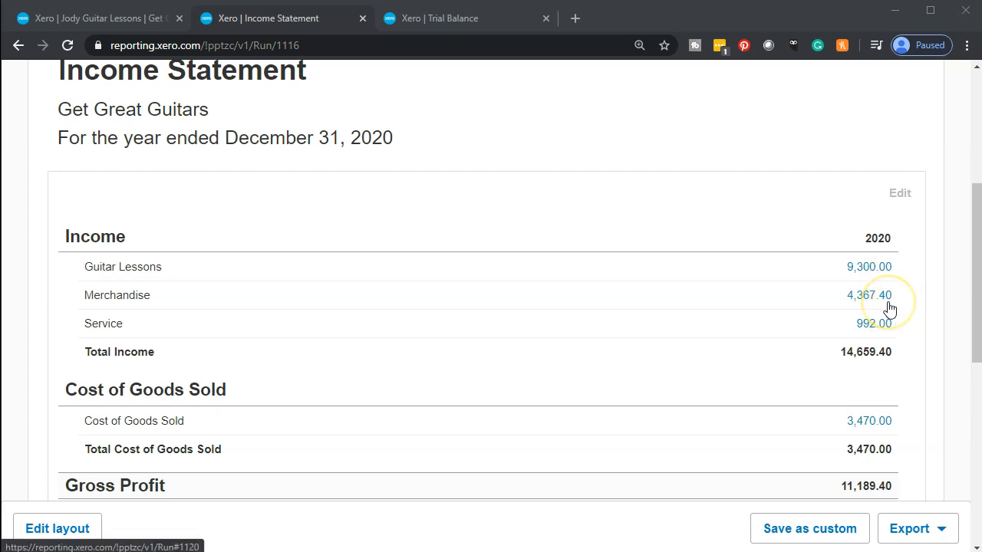
pyautogui.scroll(-6, 889, 308)
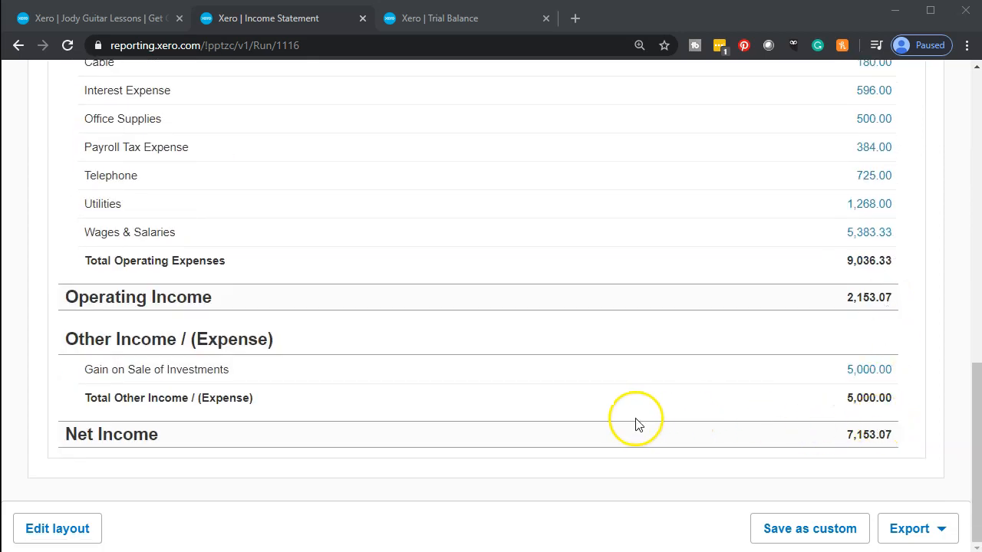
pyautogui.scroll(10, 471, 419)
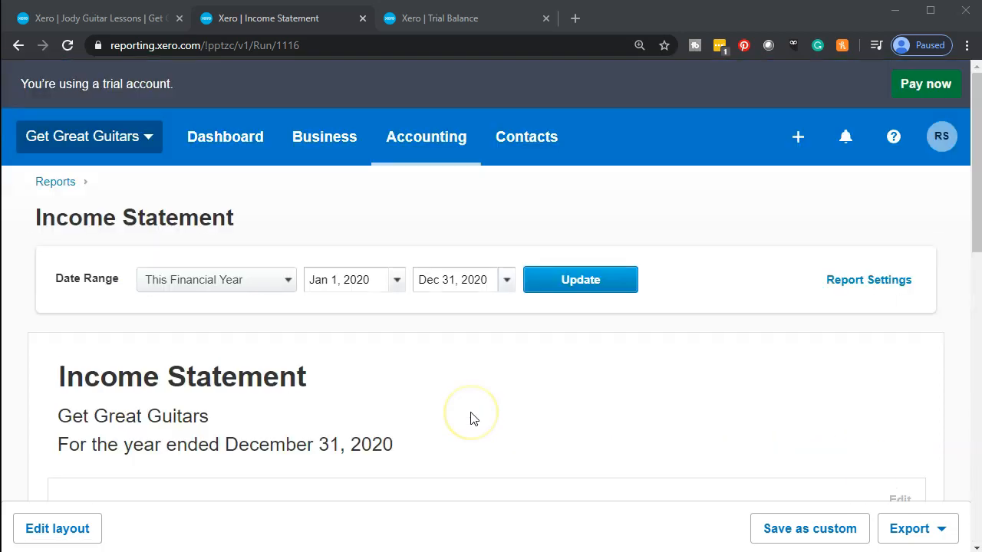
# Step: Change the Income Statement start date to Feb 1, 2020 and review Total Income 11,200.00, Net Income 12,891.00
pyautogui.click(398, 290)
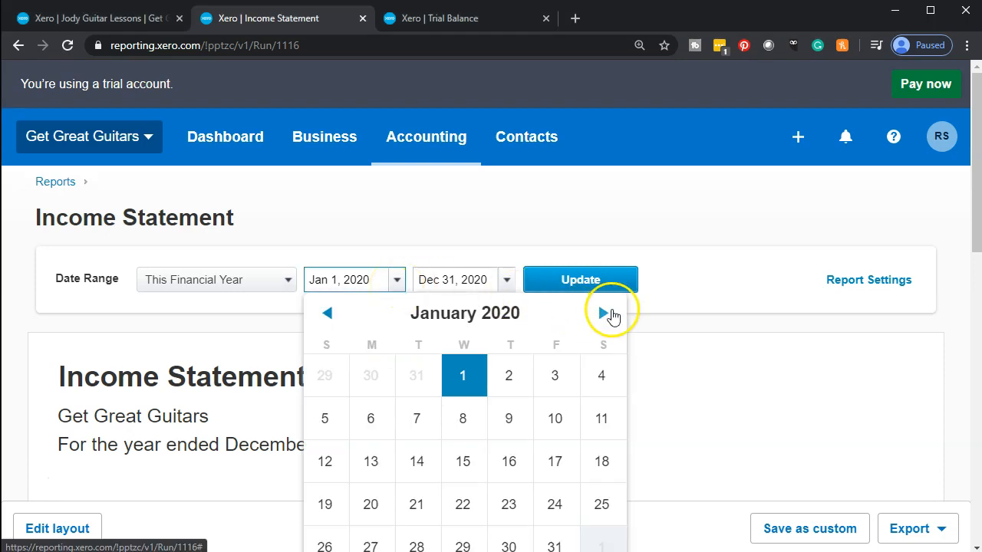
pyautogui.click(605, 316)
pyautogui.click(599, 374)
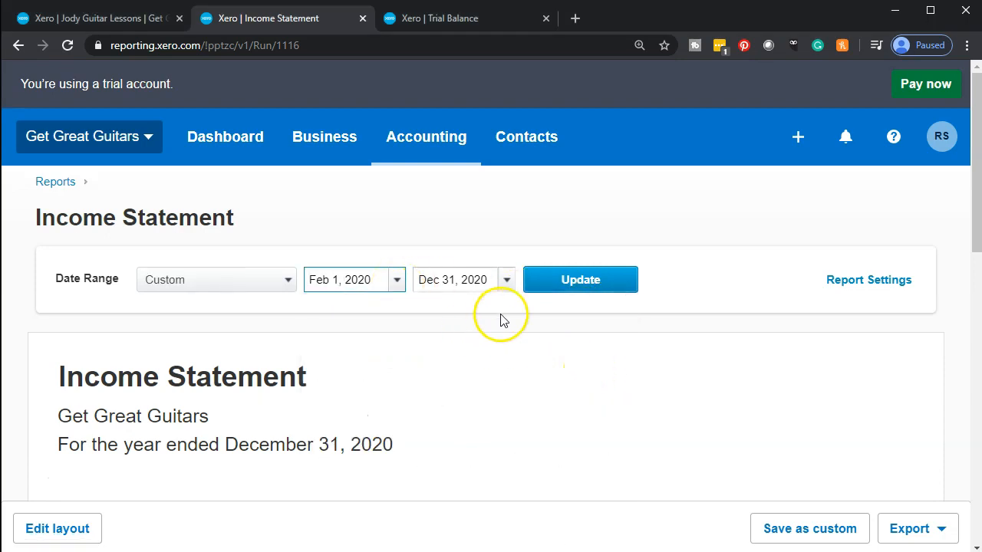
pyautogui.click(566, 287)
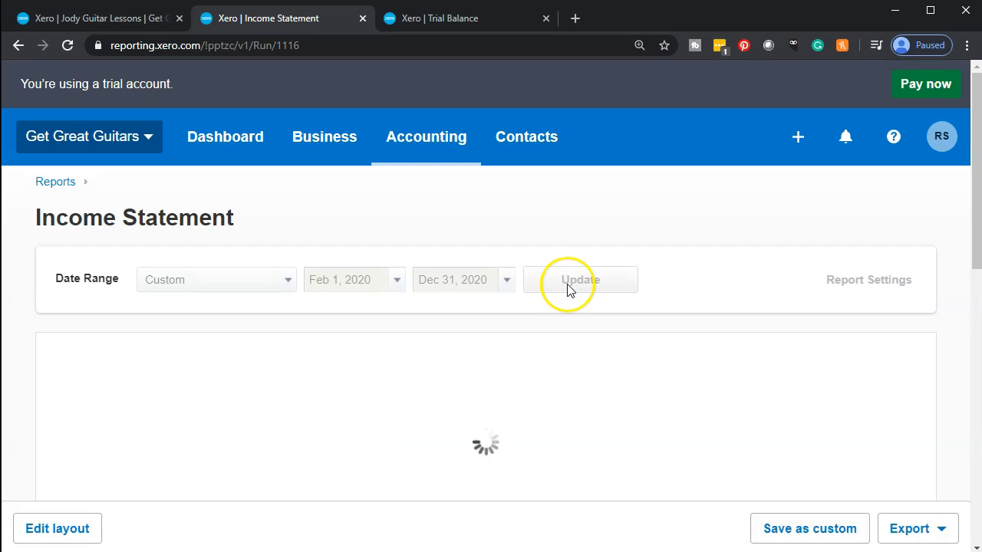
pyautogui.scroll(-5, 476, 306)
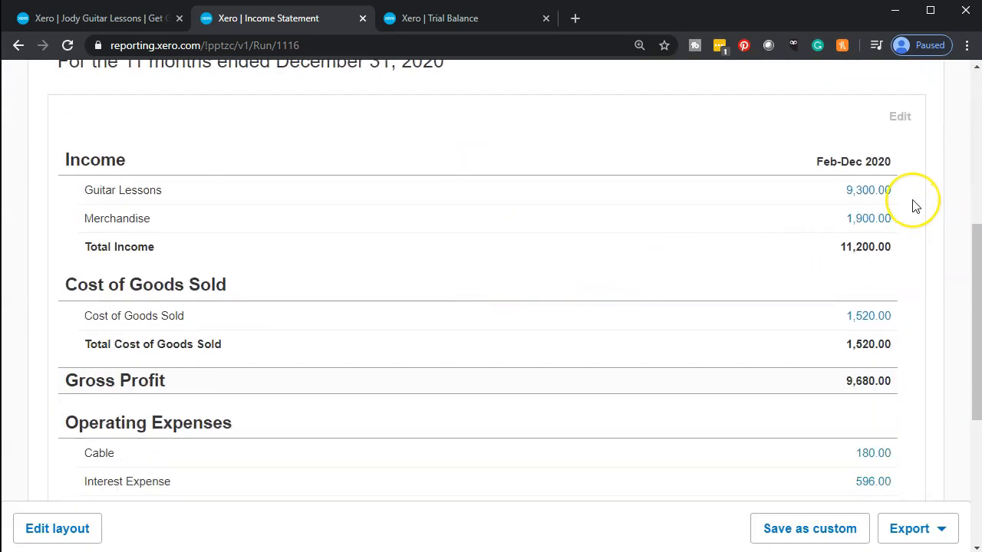
pyautogui.scroll(-4, 915, 205)
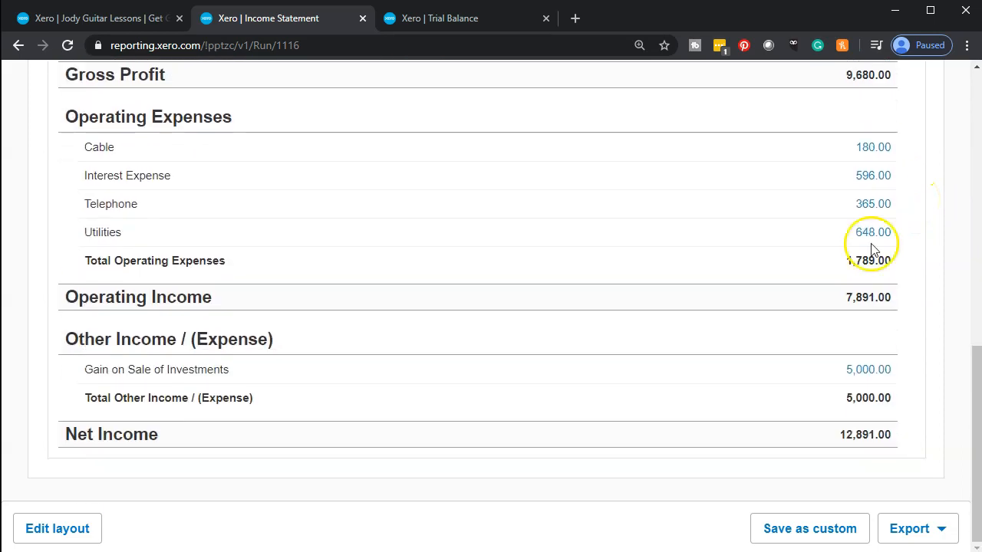
pyautogui.scroll(6, 678, 358)
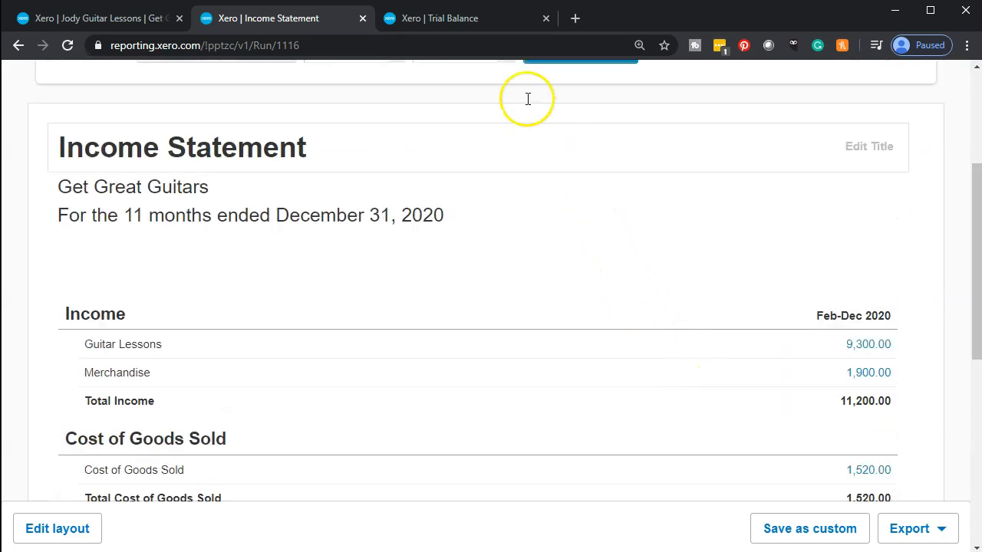
# Step: Return to the guitar lessons item page (190.00, 4305 - Guitar Lessons) and open the Accounting menu
pyautogui.click(453, 23)
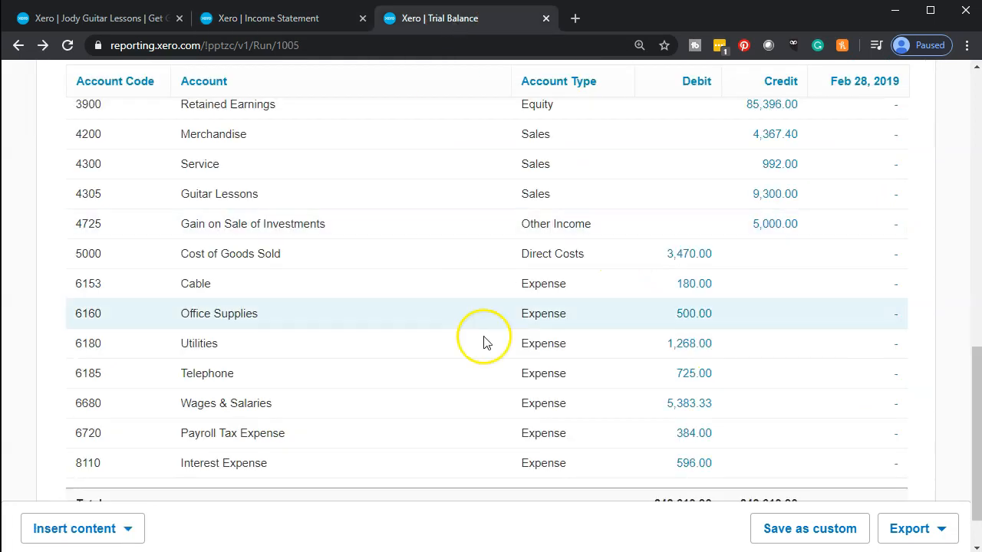
pyautogui.scroll(5, 483, 349)
pyautogui.scroll(1, 483, 364)
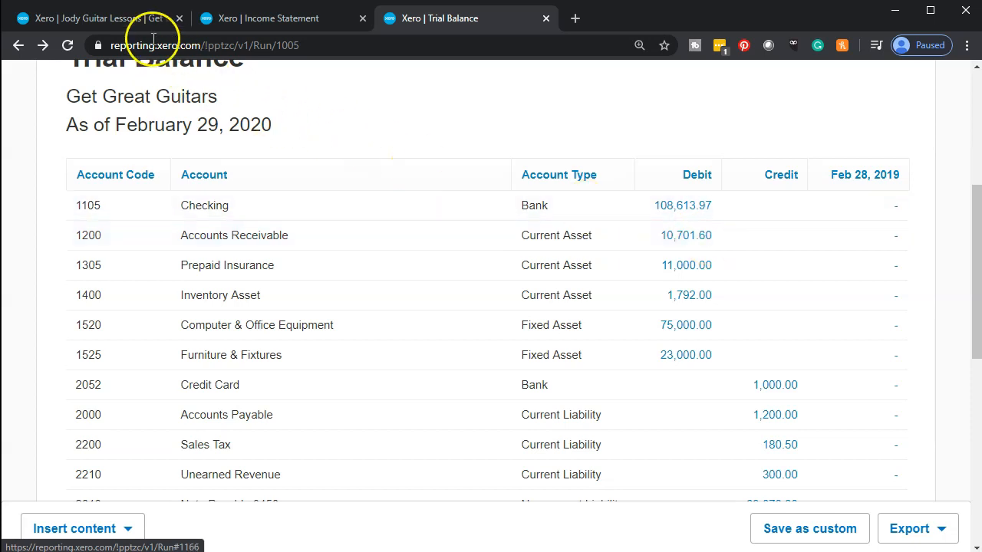
pyautogui.click(128, 20)
pyautogui.scroll(2, 193, 208)
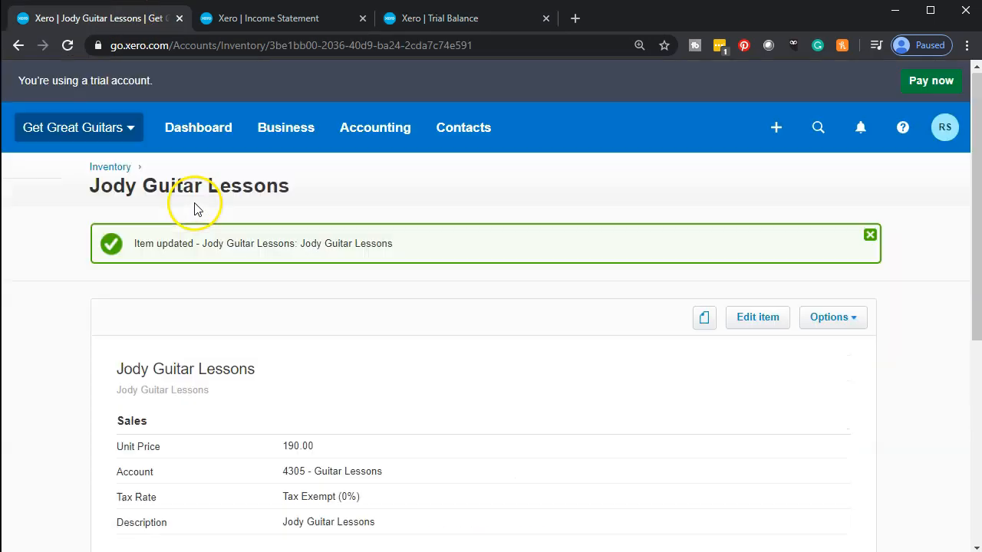
pyautogui.click(390, 145)
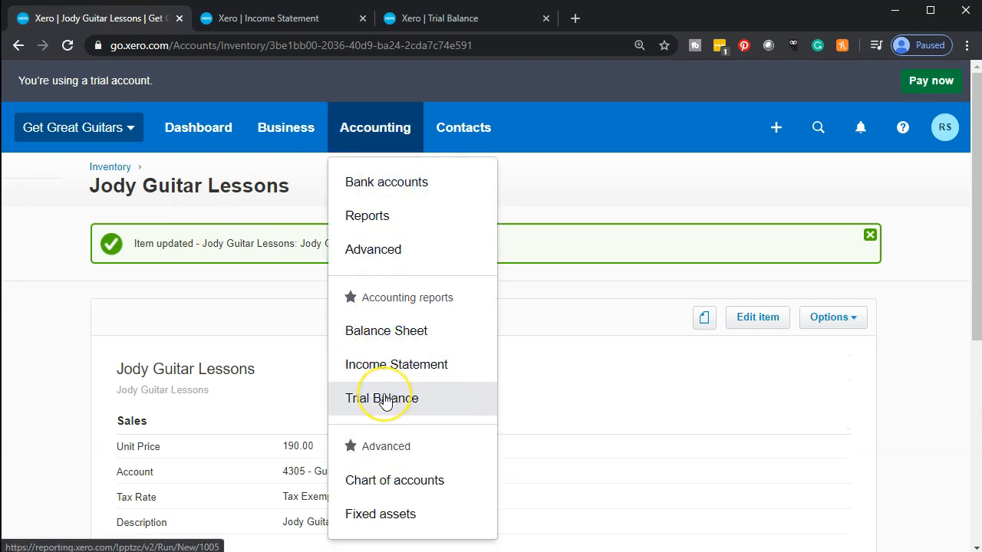
# Step: Open the Aged Receivables Detail report and update it to February 29, 2020
pyautogui.click(381, 217)
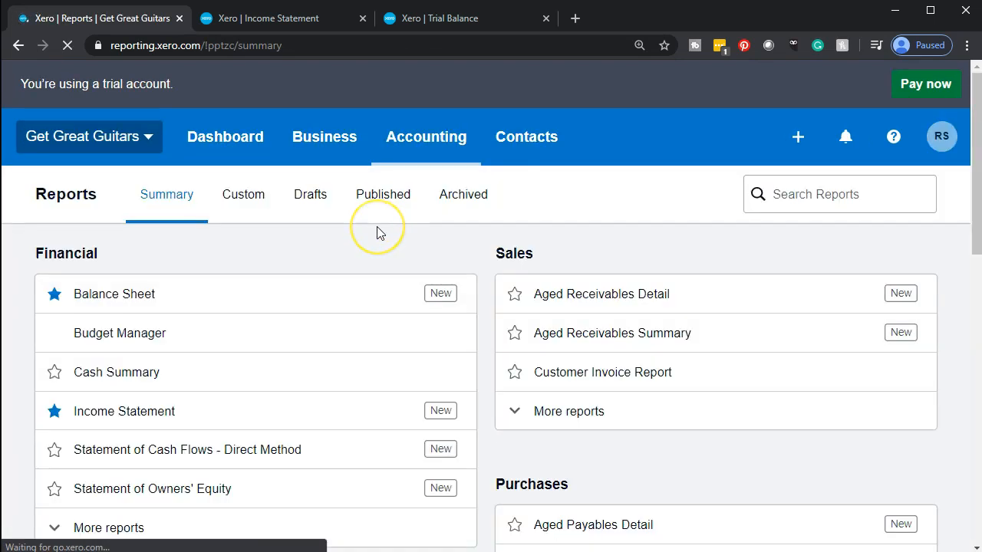
pyautogui.scroll(-1, 380, 234)
pyautogui.scroll(-1, 376, 233)
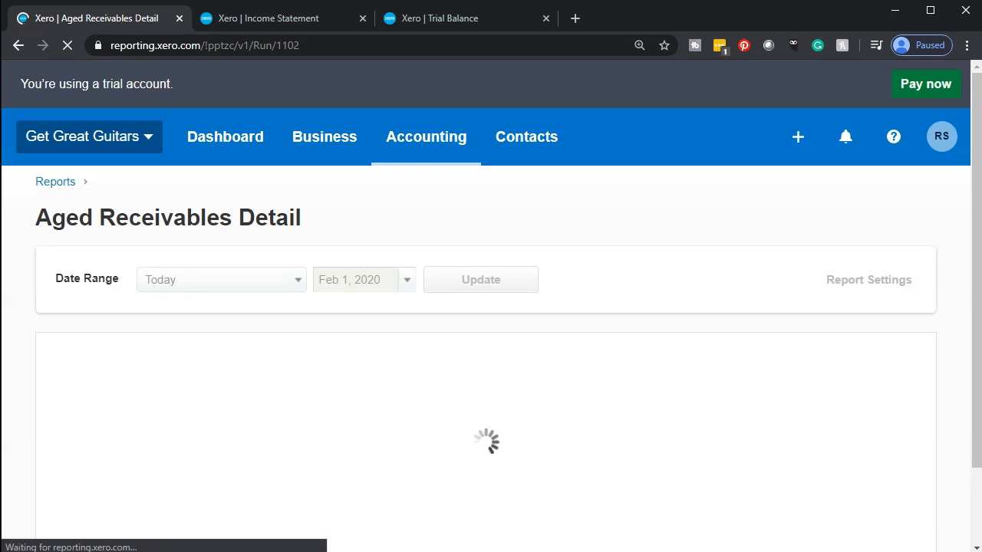
pyautogui.click(407, 281)
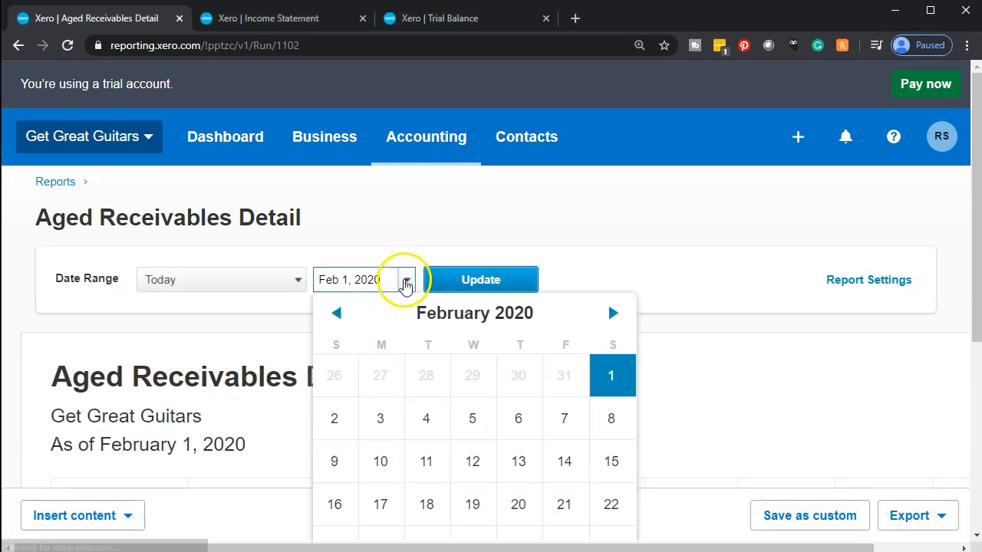
pyautogui.scroll(-1, 477, 398)
pyautogui.scroll(1, 477, 398)
pyautogui.scroll(-1, 773, 329)
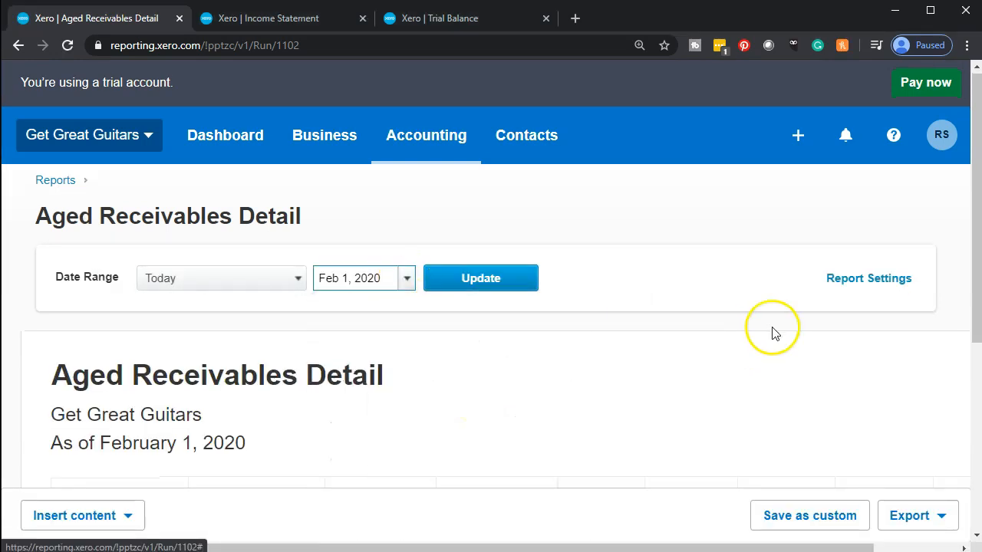
pyautogui.click(405, 202)
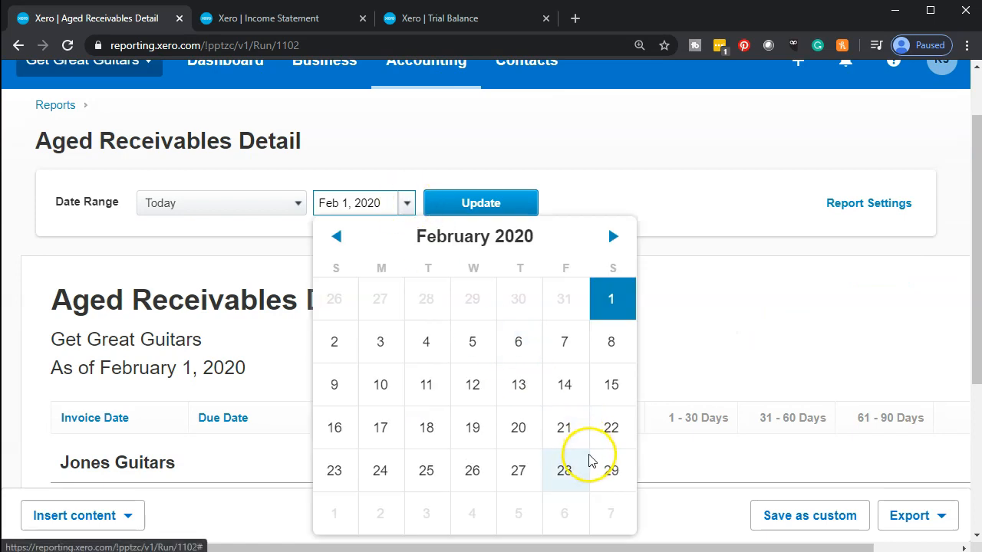
pyautogui.click(612, 469)
pyautogui.click(513, 214)
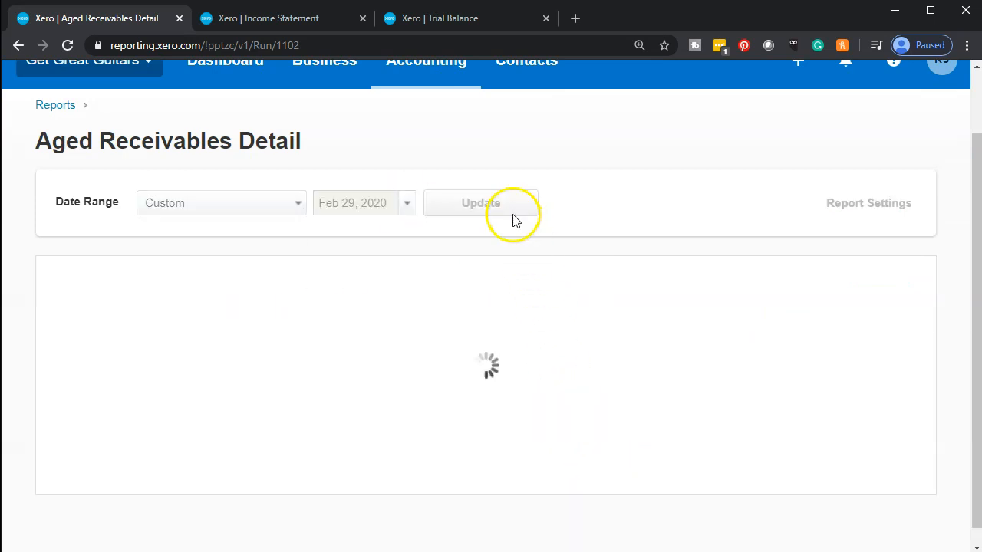
# Step: Scroll to the Total row showing 10,285.50 current and 416.10 at 1–30 days
pyautogui.scroll(-2, 495, 246)
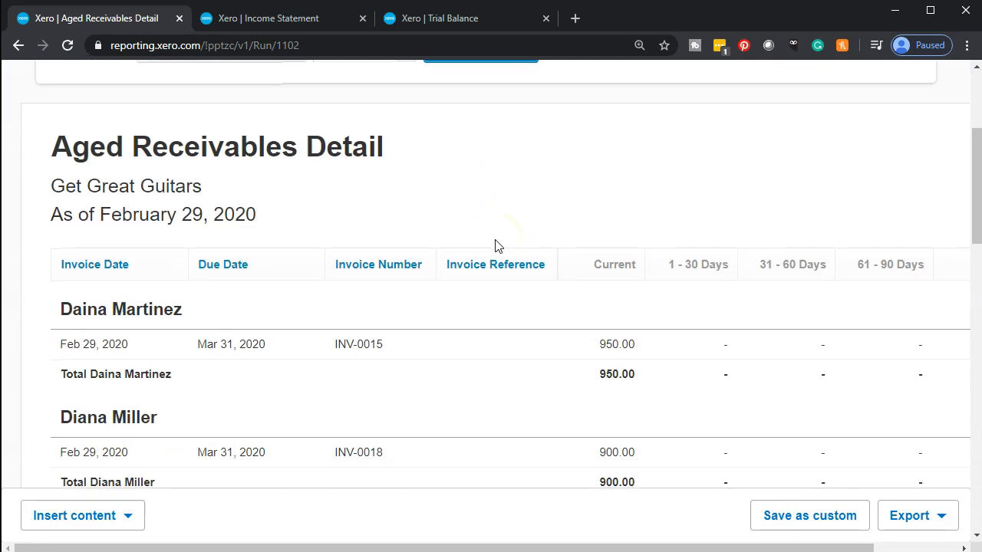
pyautogui.scroll(-2, 495, 246)
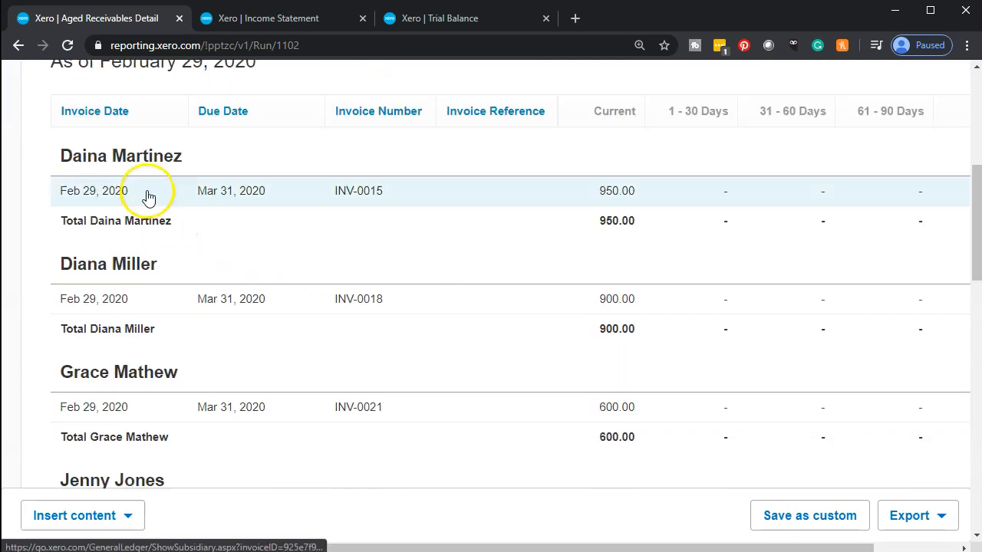
pyautogui.scroll(-1, 138, 261)
pyautogui.scroll(1, 129, 244)
pyautogui.scroll(-3, 127, 243)
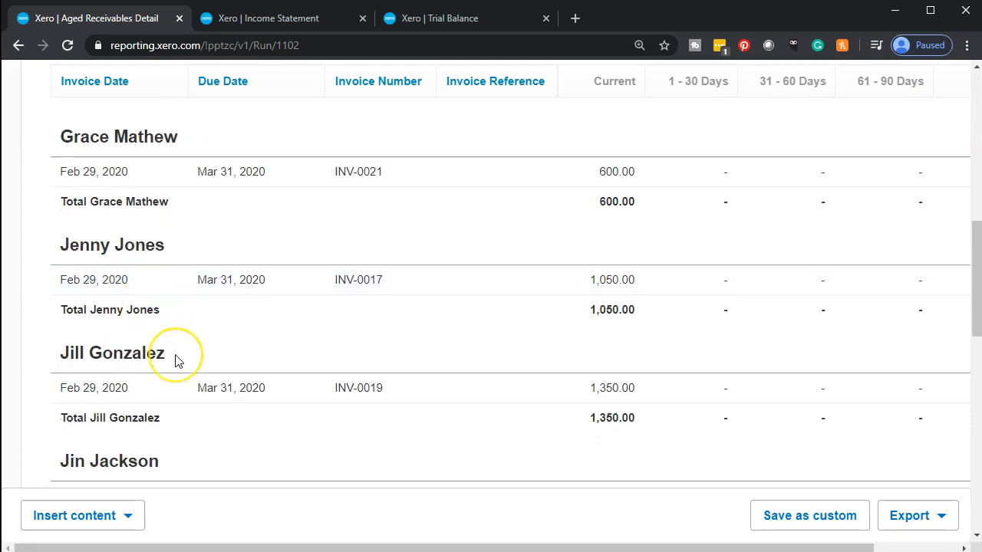
pyautogui.scroll(-5, 175, 361)
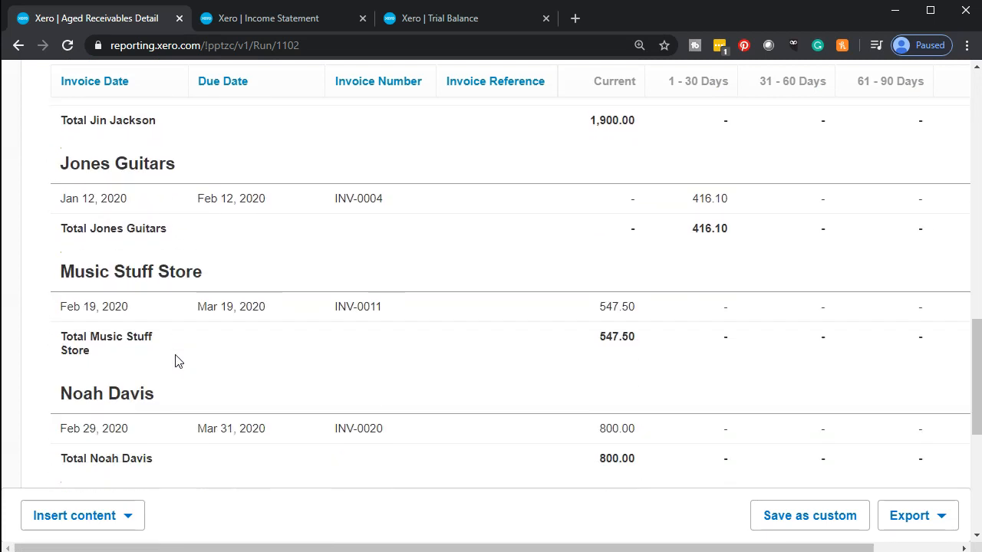
pyautogui.scroll(-5, 175, 361)
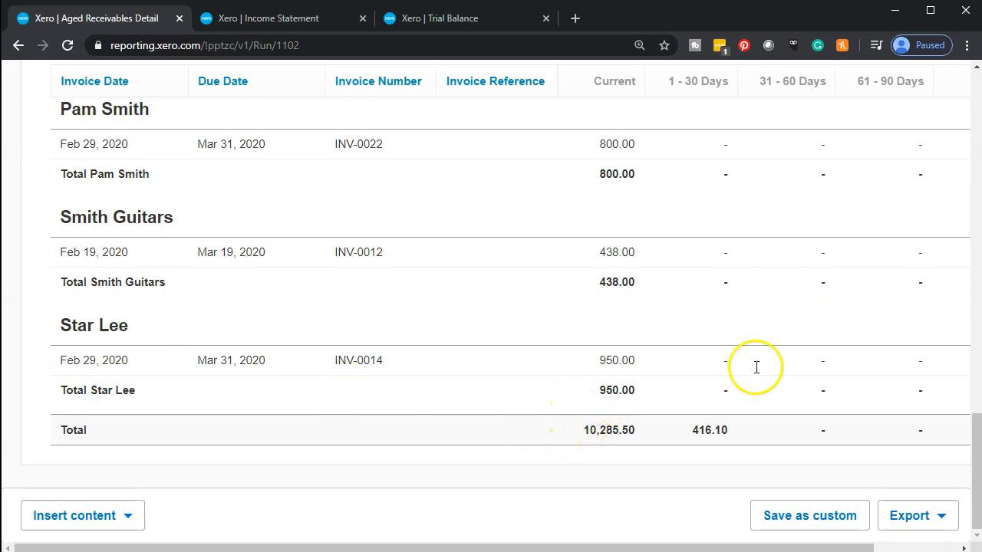
pyautogui.click(978, 296)
# Step: Compute 10285.5 + 416.1 = 10,701.6 in Calculator, then minimize it
pyautogui.moveTo(981, 107); pyautogui.dragTo(357, 113)
pyautogui.write('10')
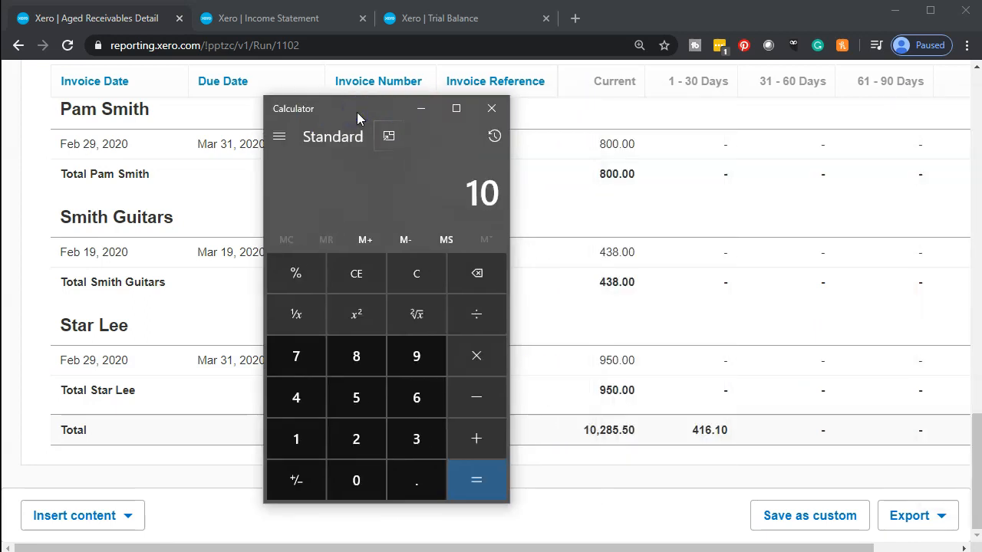
pyautogui.write('285.5 + 416')
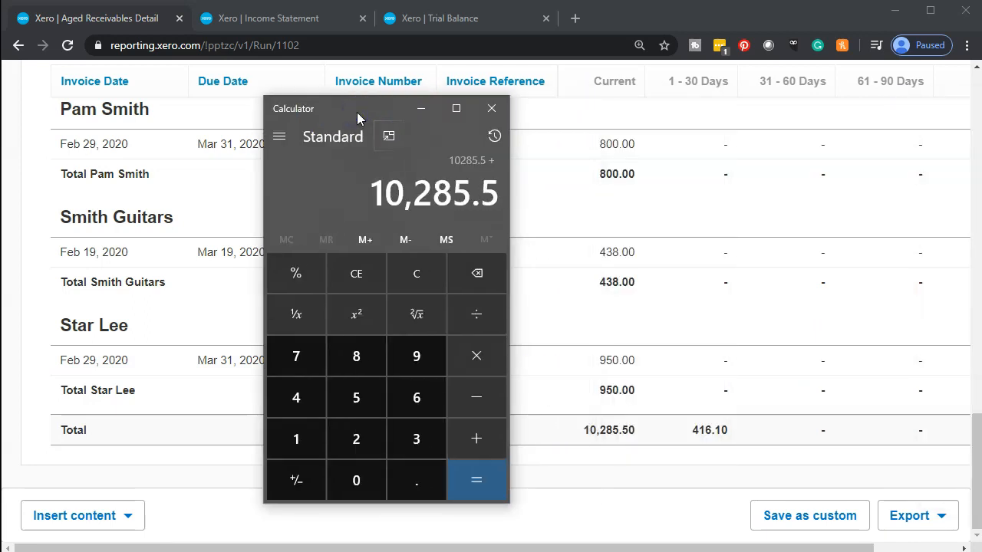
pyautogui.write('.1')
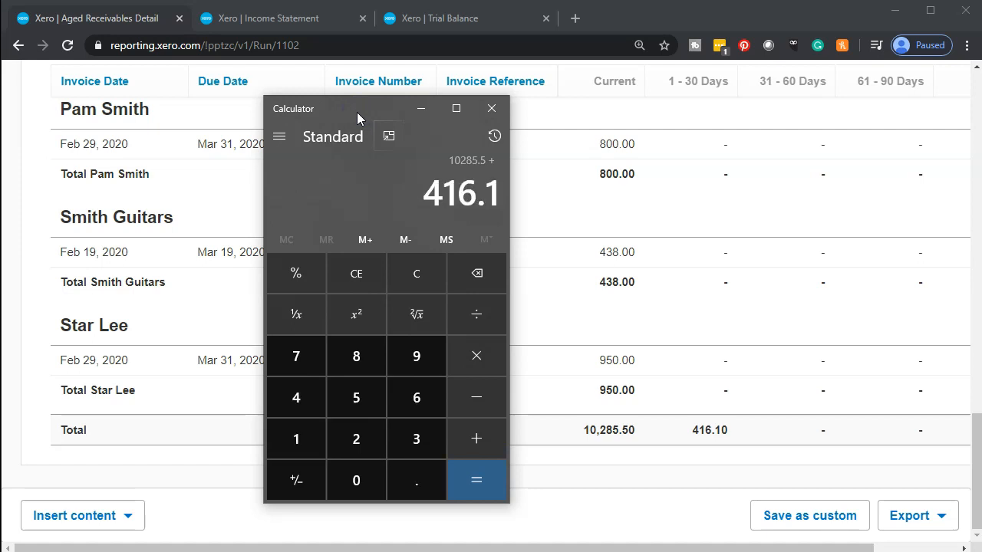
pyautogui.press('Return')
pyautogui.click(420, 108)
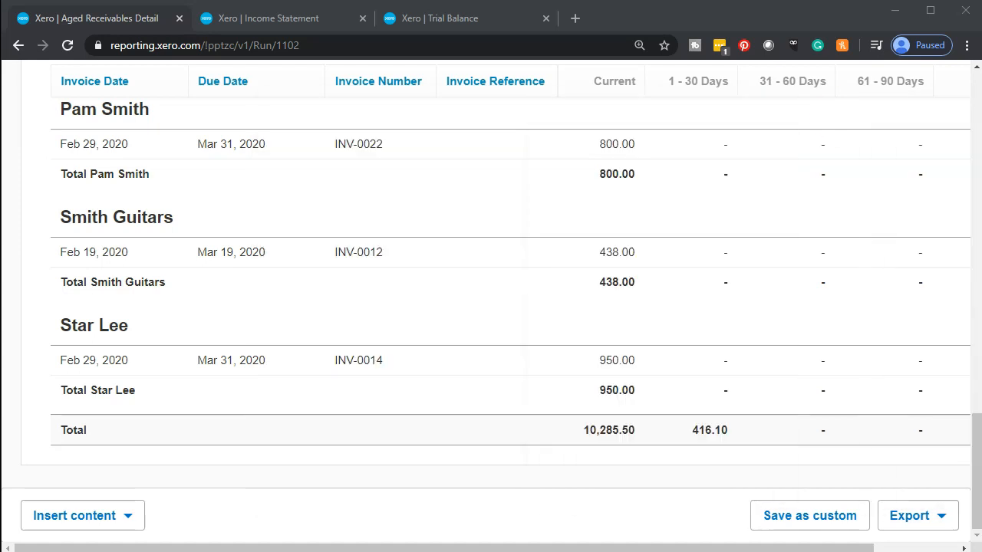
# Step: Match the Trial Balance's 10,701.60 Accounts Receivable against the aged report, then go to the Dashboard
pyautogui.click(426, 18)
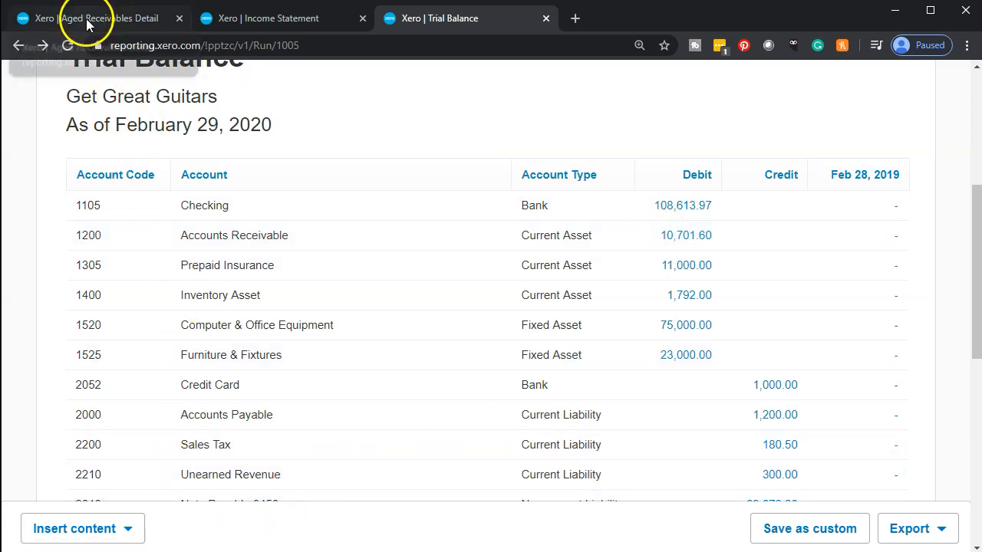
pyautogui.click(127, 18)
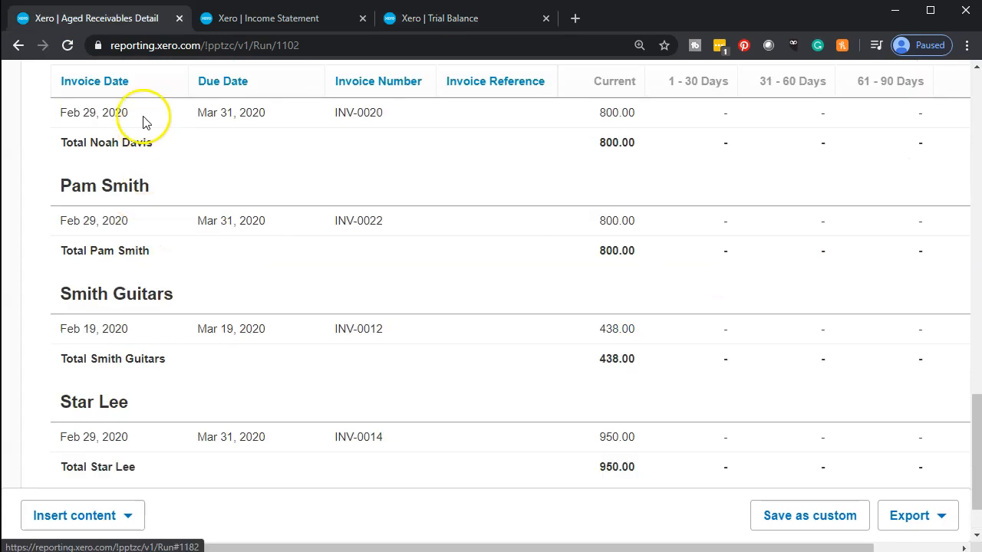
pyautogui.scroll(11, 160, 250)
pyautogui.scroll(5, 167, 256)
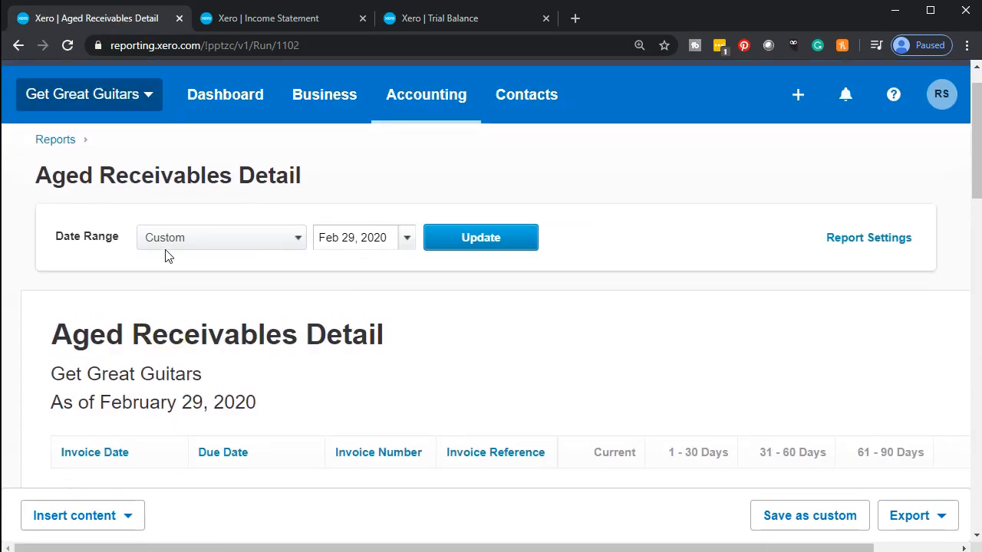
pyautogui.click(228, 136)
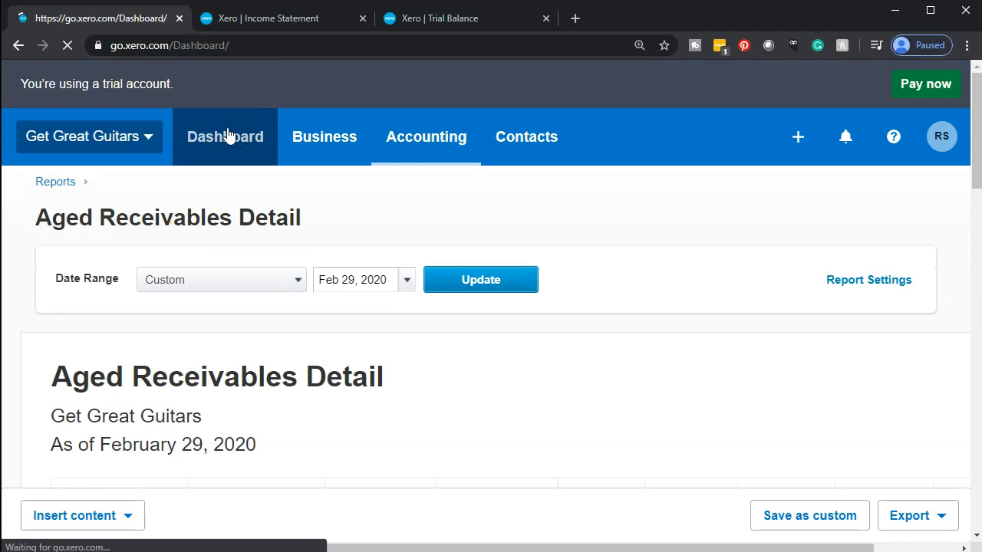
# Step: List the 13 Awaiting Payment invoices totalling 10,701.60 USD from the Sales overview
pyautogui.click(231, 142)
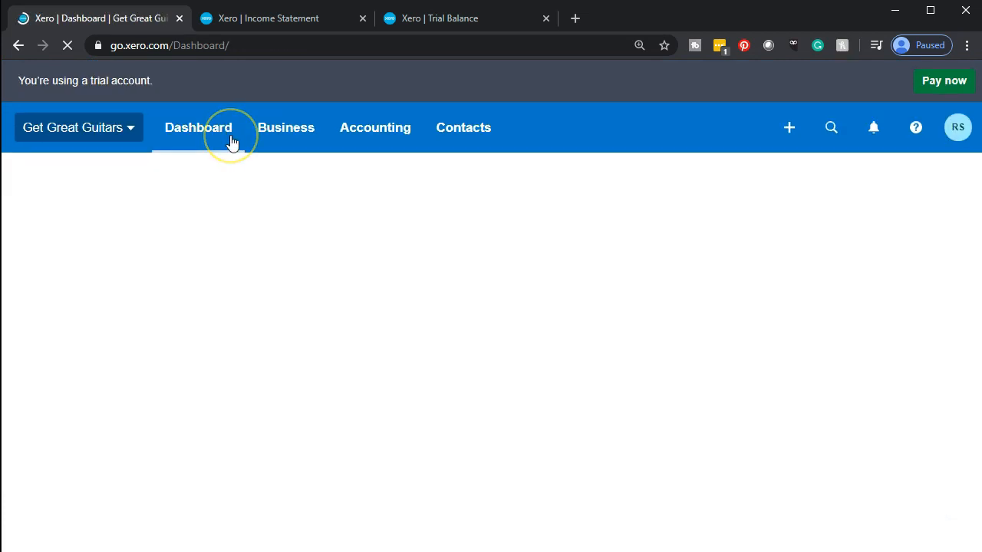
pyautogui.click(236, 154)
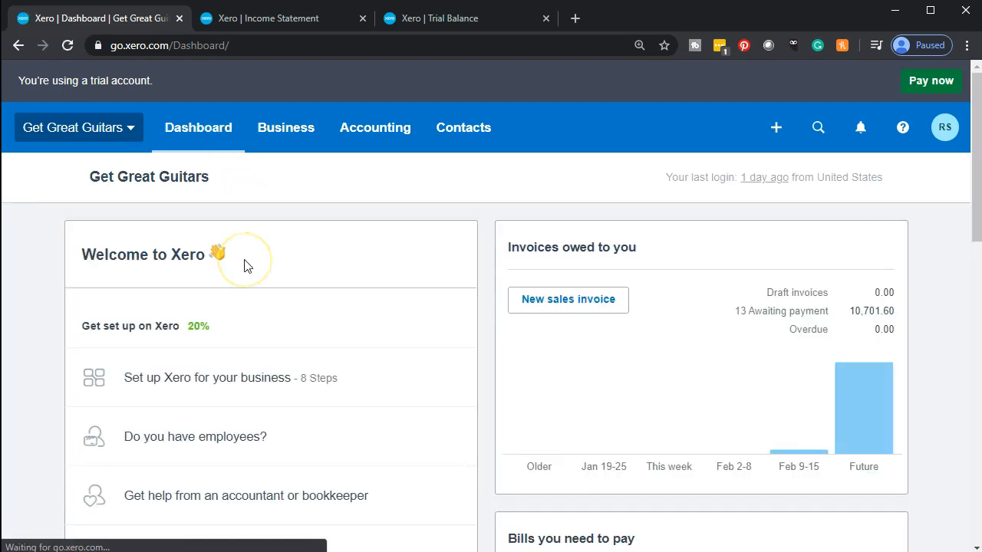
pyautogui.click(599, 261)
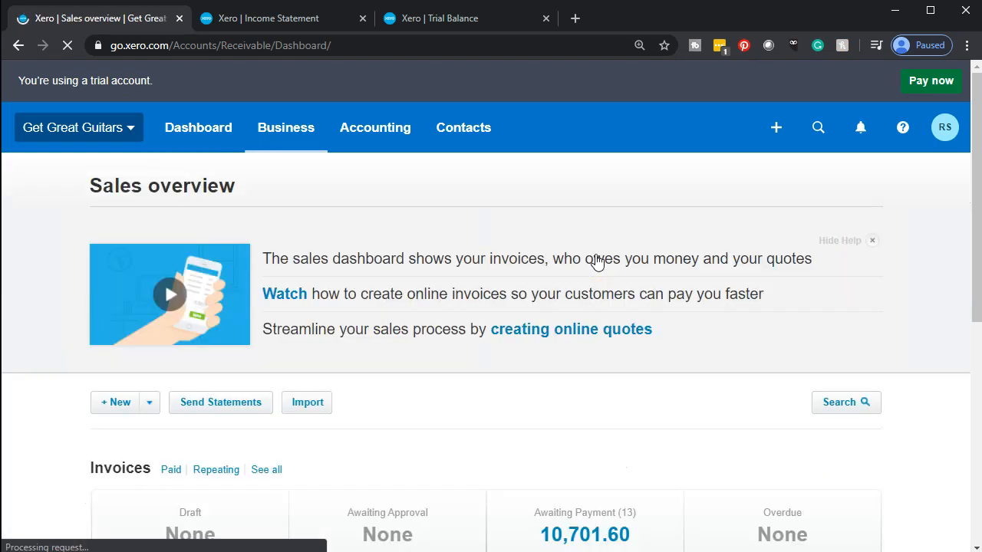
pyautogui.scroll(-4, 597, 260)
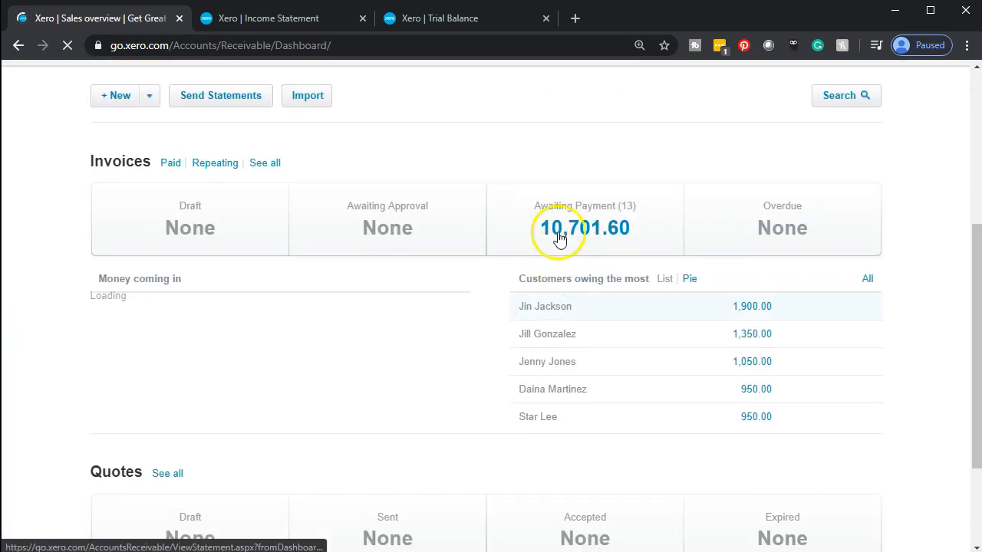
pyautogui.click(559, 238)
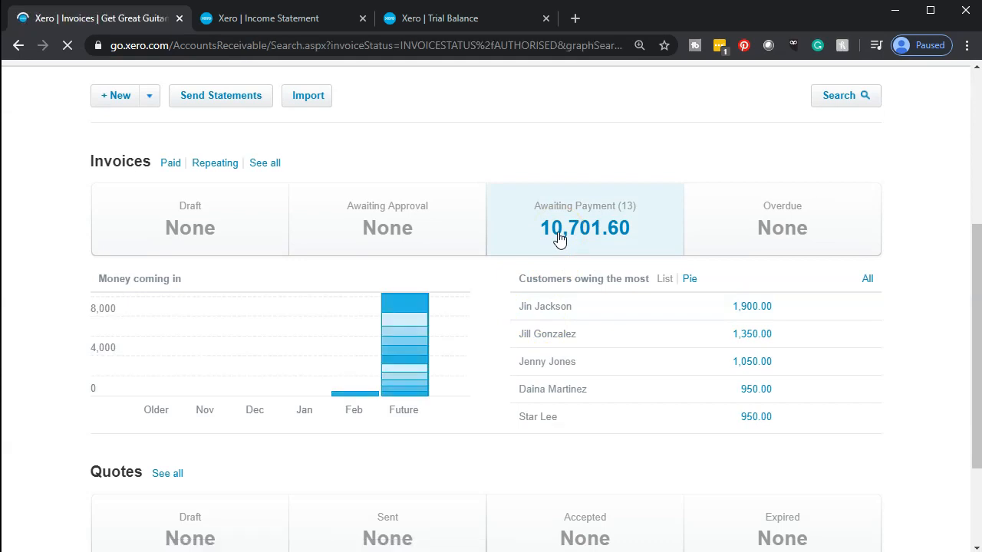
pyautogui.scroll(-3, 560, 239)
pyautogui.scroll(-1, 560, 239)
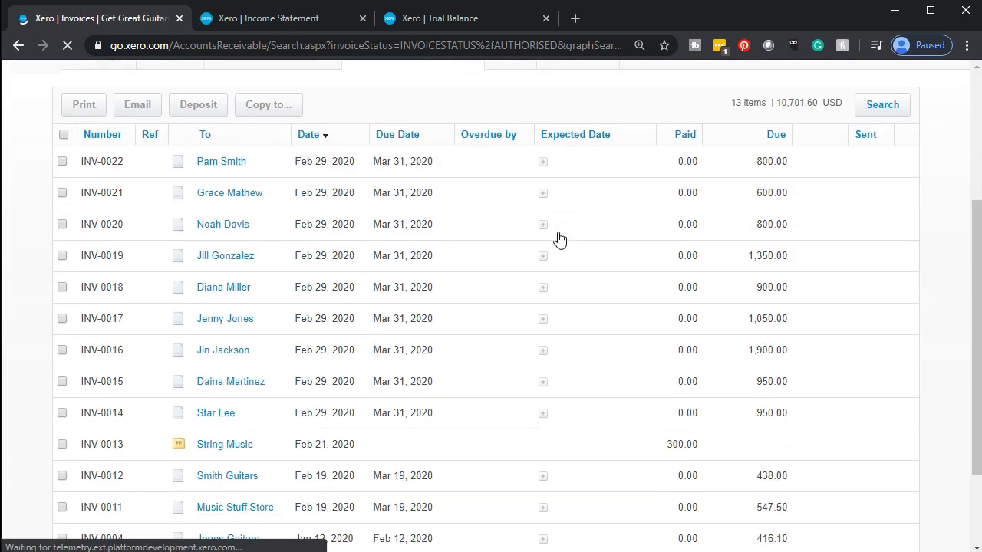